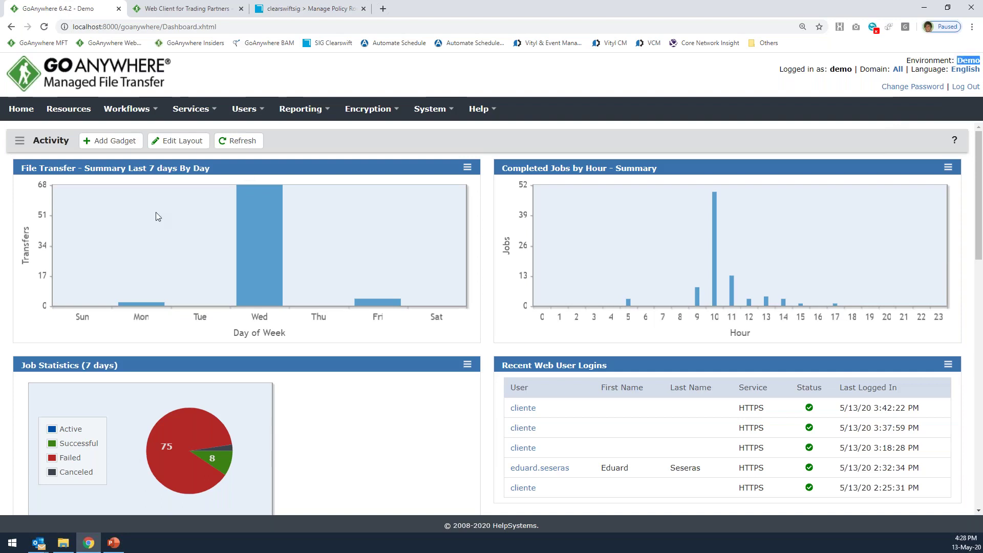
List the failed jobs from the last 7 days using the Failed pie slice.
double_click(77, 25)
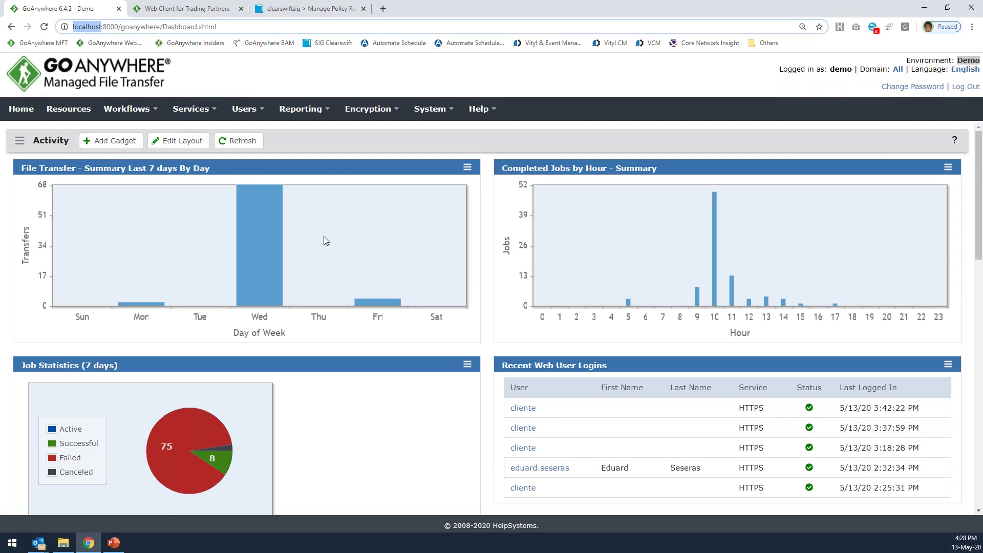
mouse_move(271, 189)
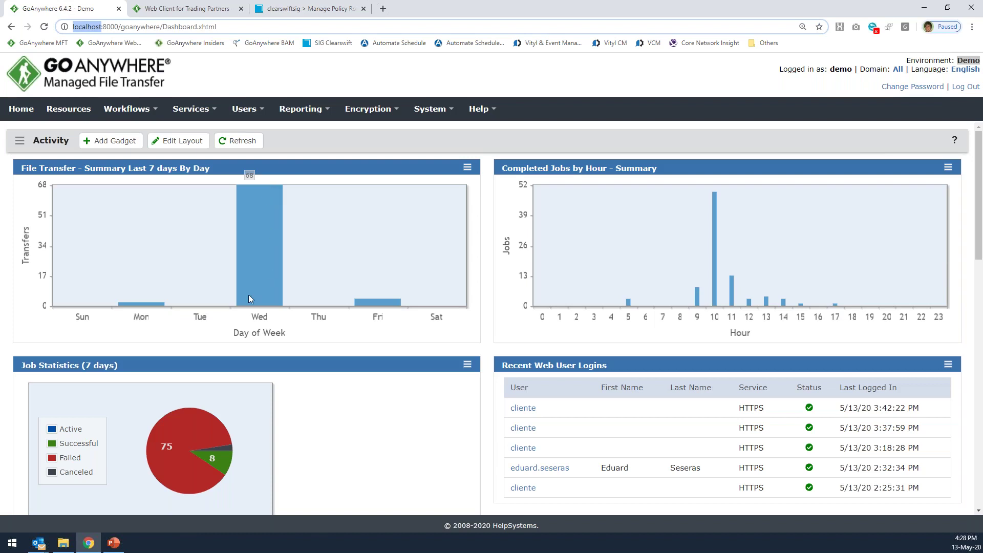
mouse_move(129, 295)
mouse_move(244, 260)
scroll(249, 377, "down", 2)
mouse_move(164, 342)
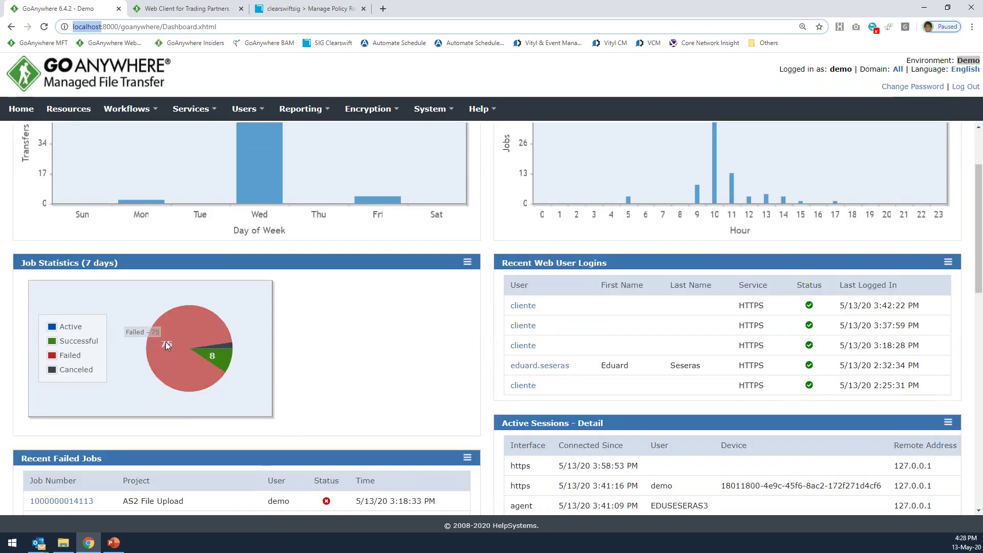
left_click(191, 338)
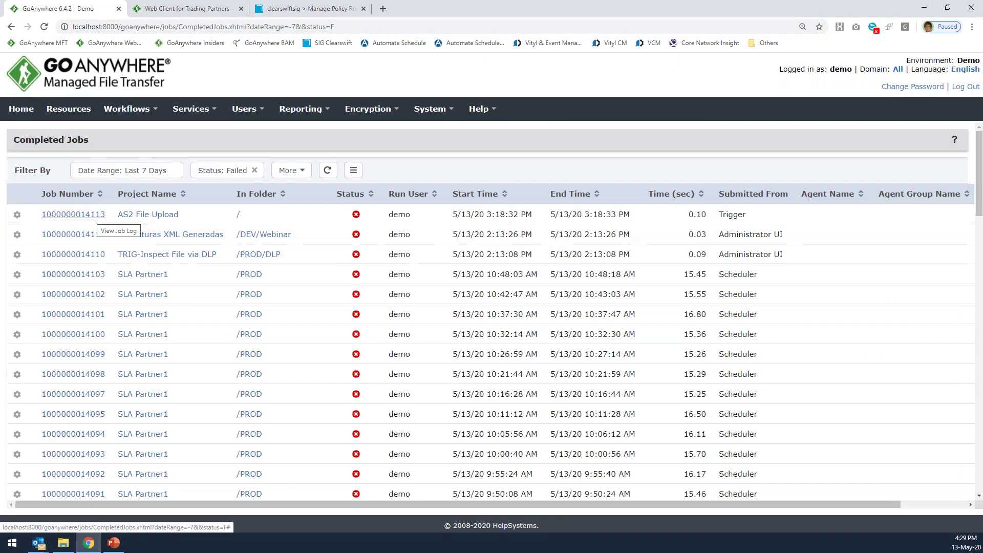
left_click(90, 218)
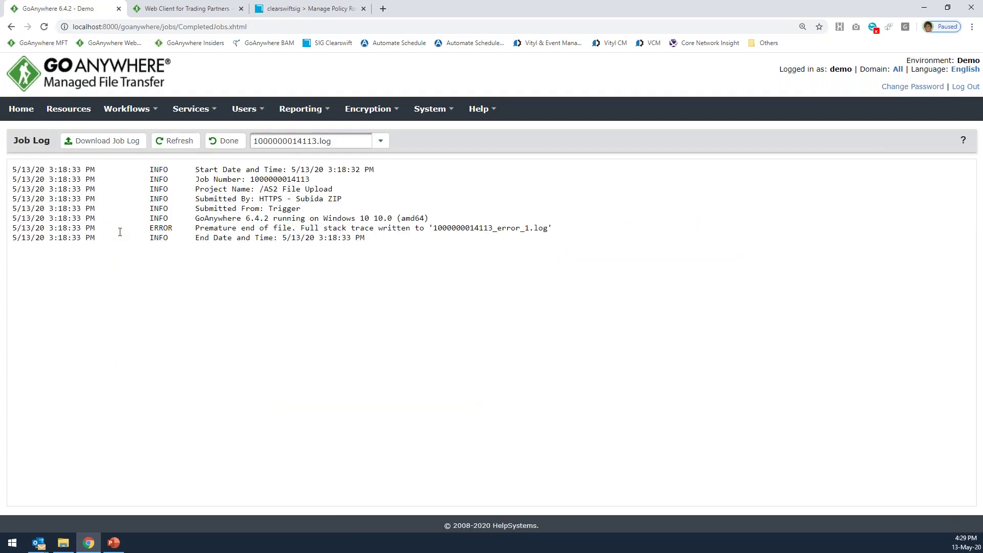
left_click_drag(134, 228, 320, 225)
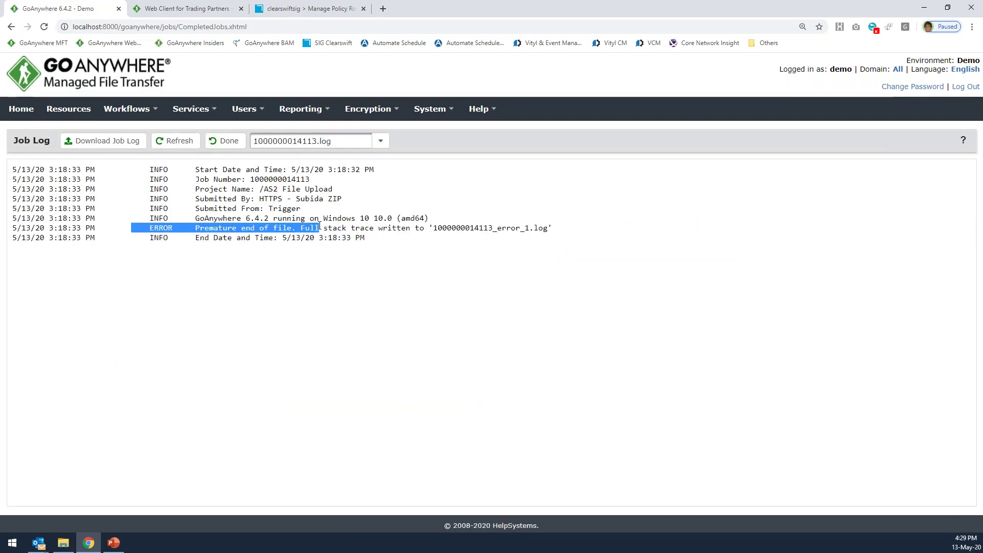
left_click(320, 226)
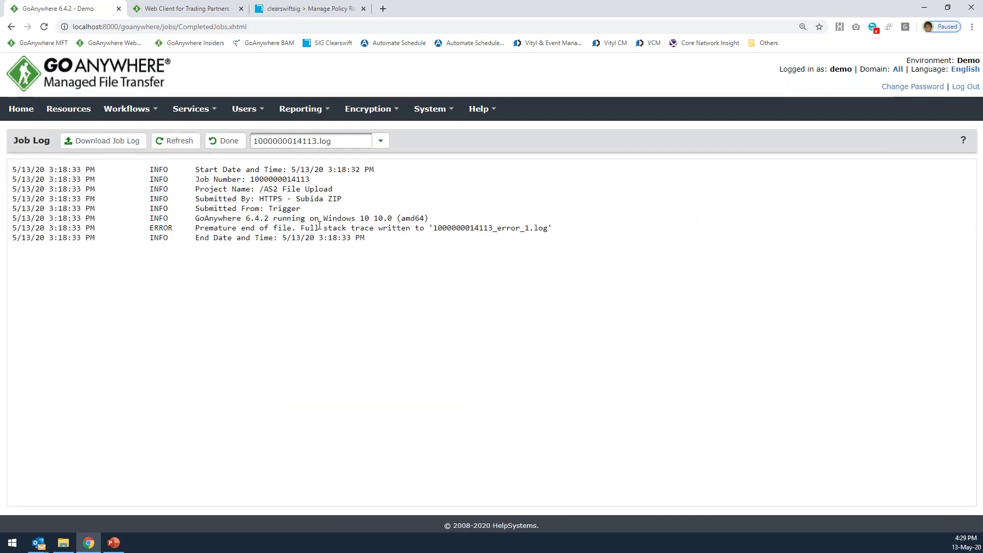
left_click(220, 141)
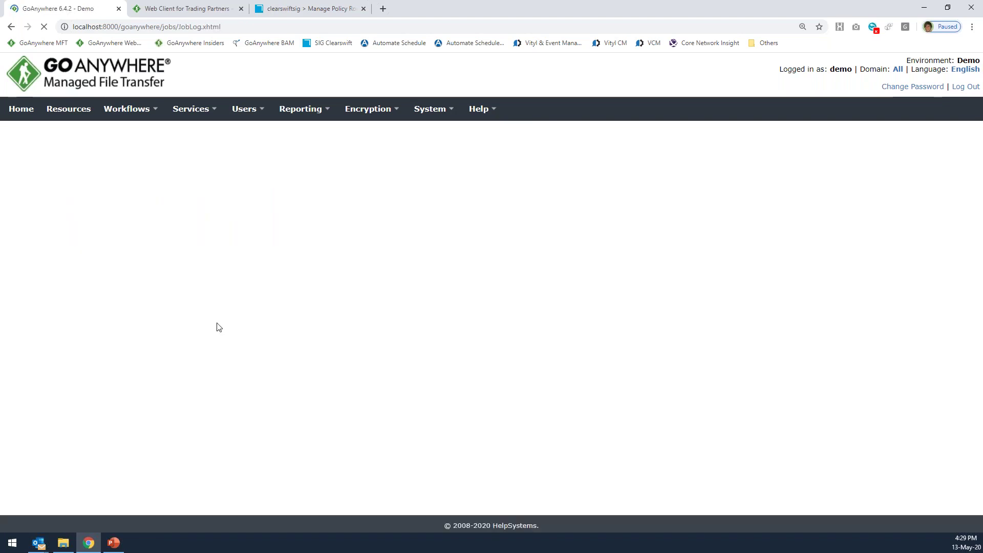
Go Home and scroll through the 7-day transfer and job charts (75 failed, 8 successful).
left_click(23, 109)
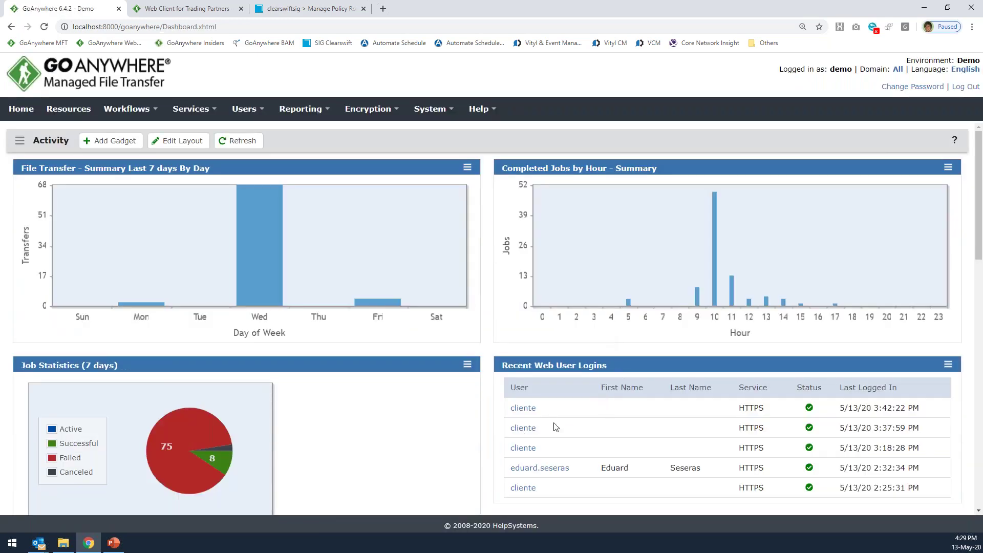
scroll(710, 420, "down", 1)
scroll(709, 420, "down", 6)
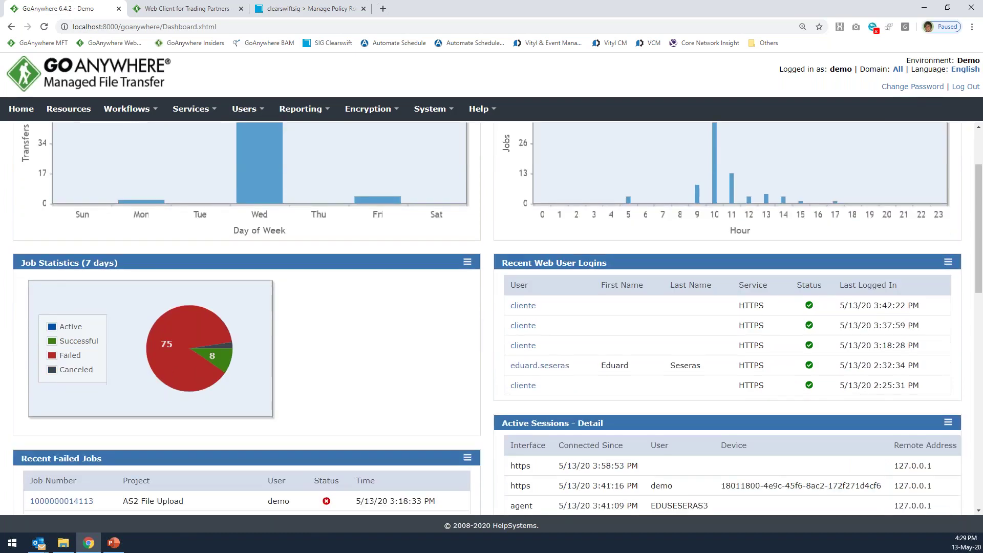
scroll(708, 419, "up", 7)
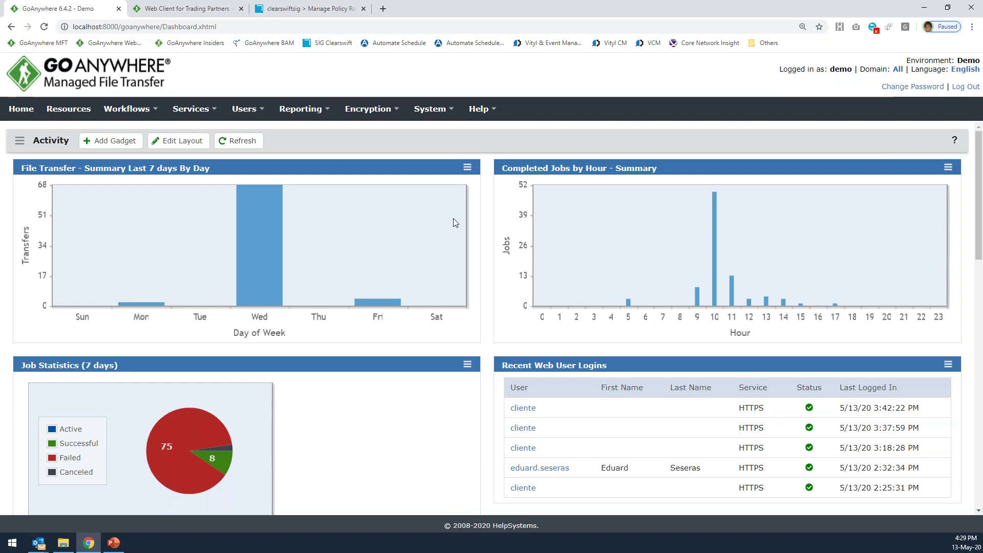
mouse_move(264, 293)
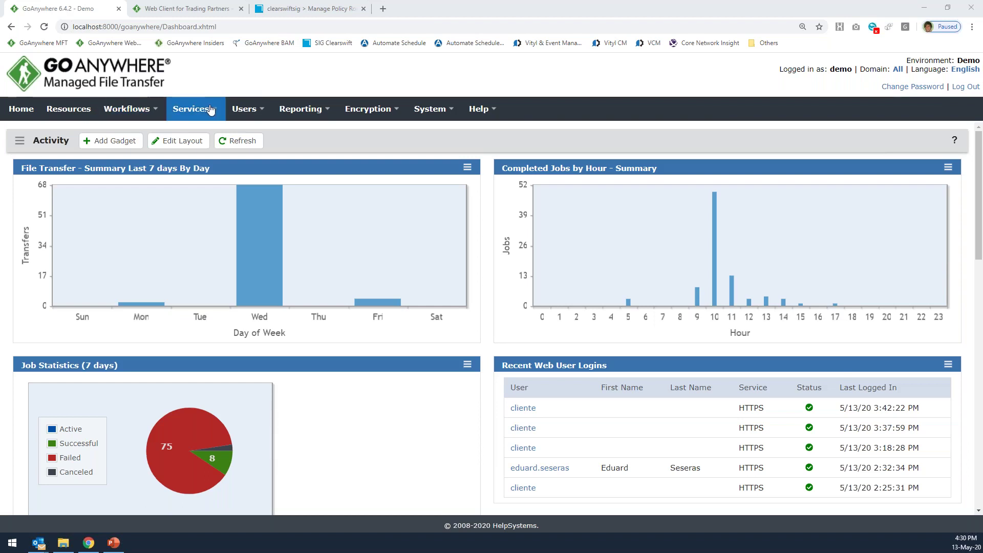
Open Services > Service Manager, briefly checking the Web Client login tab before returning.
mouse_move(212, 110)
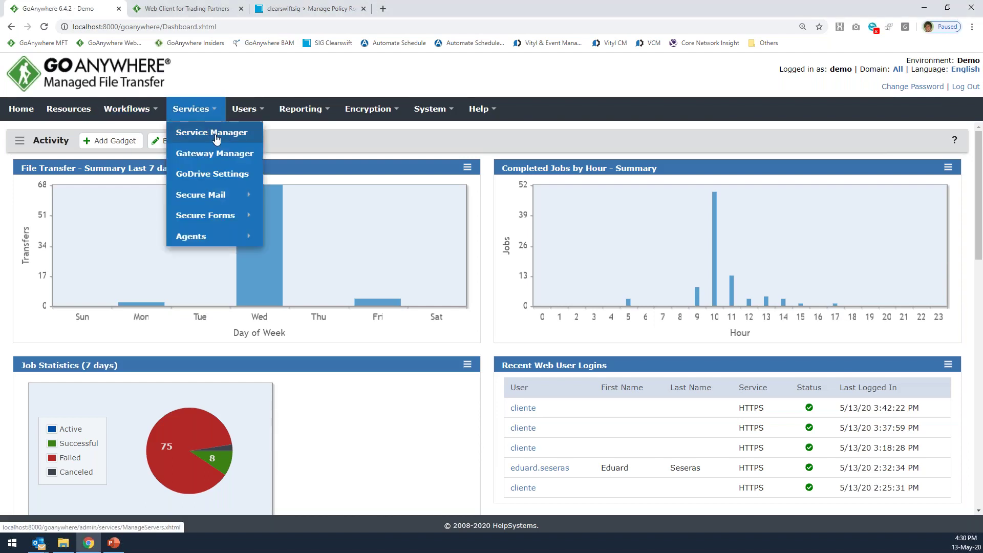
left_click(216, 138)
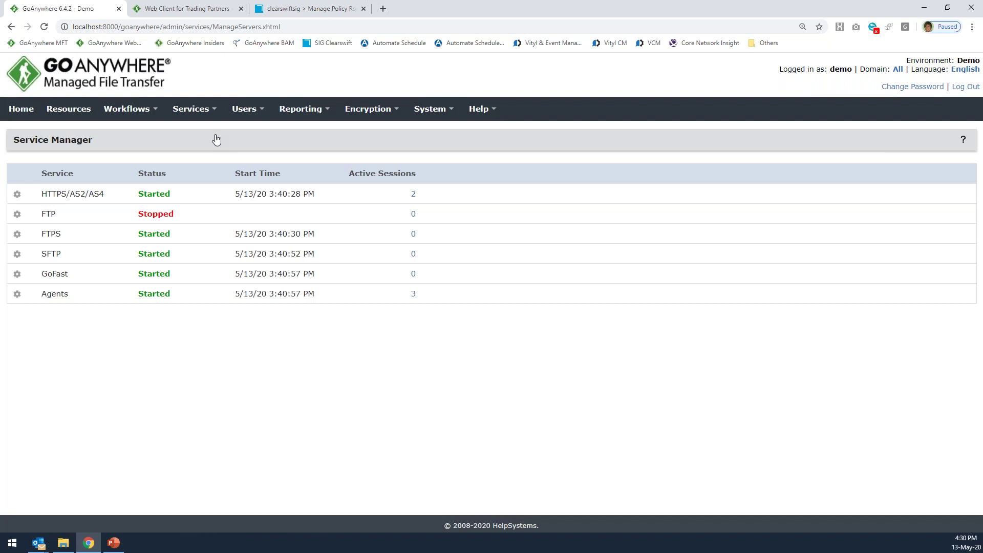
double_click(59, 193)
left_click(180, 15)
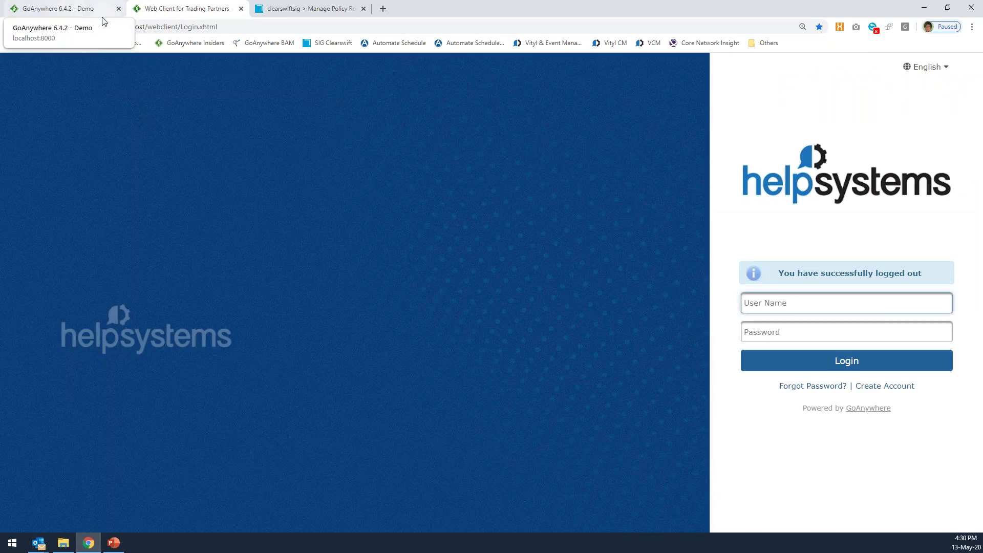
left_click(78, 11)
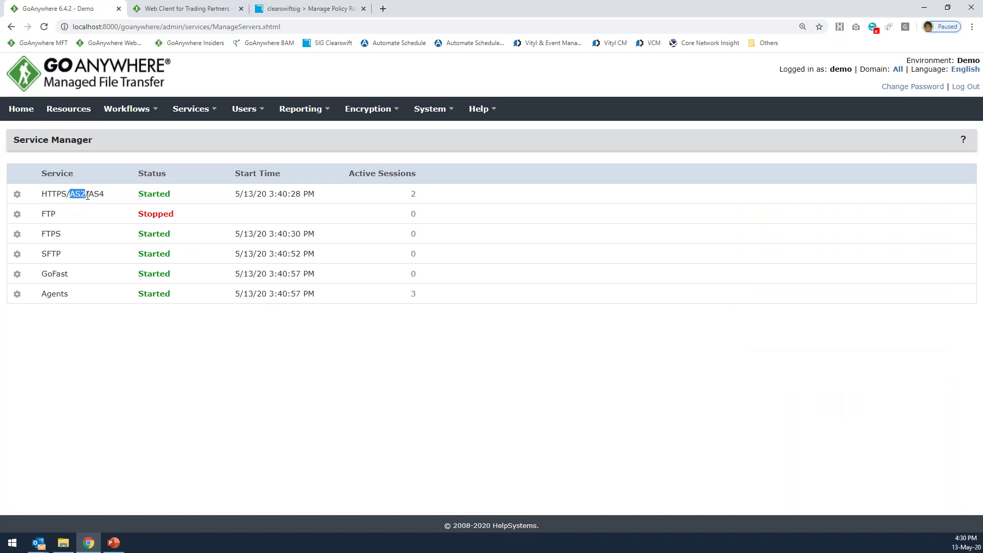
Highlight the HTTPS/AS2/AS4, FTP, FTPS and SFTP service names, then open the SFTP row's gear menu.
left_click_drag(88, 195, 105, 193)
double_click(59, 235)
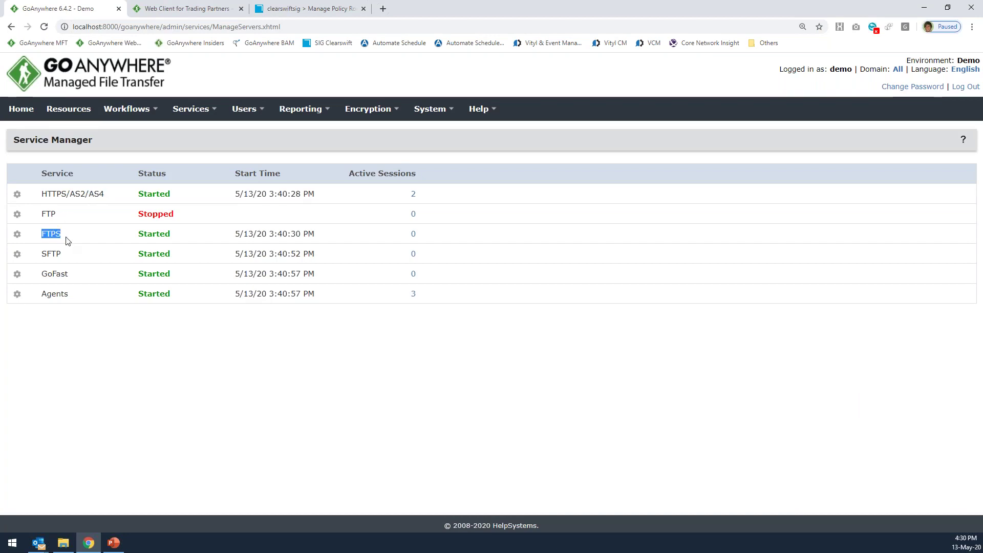
left_click_drag(43, 255, 70, 260)
left_click_drag(68, 257, 61, 219)
left_click(31, 205)
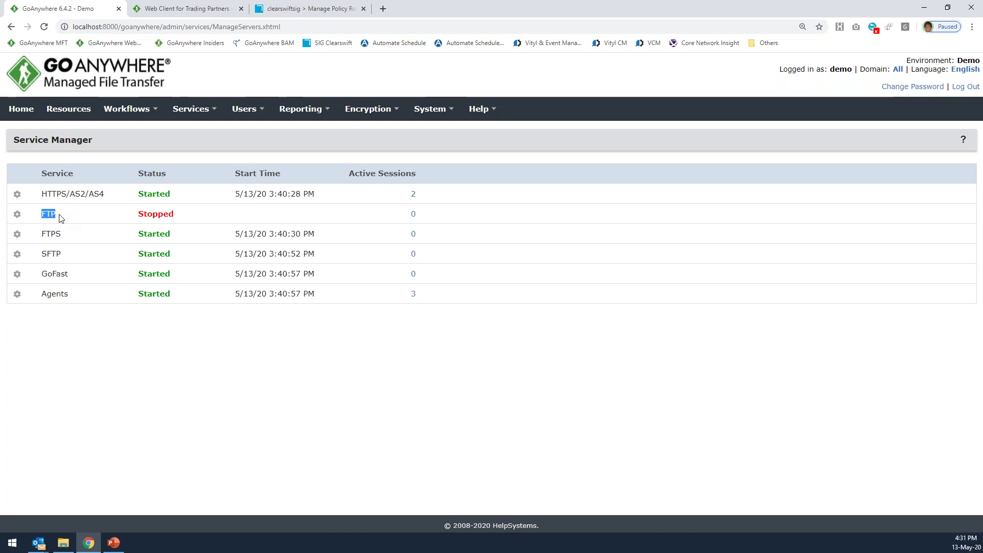
left_click(44, 214)
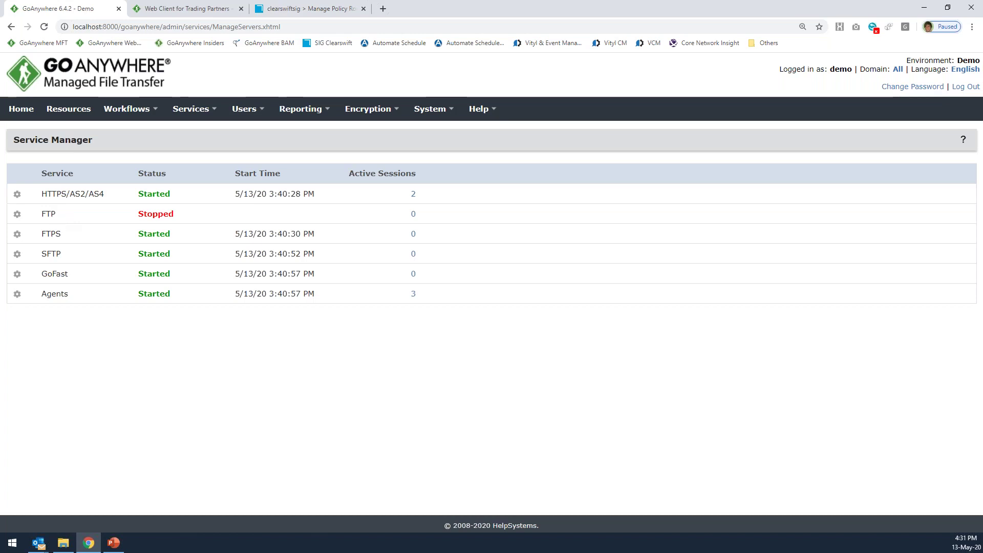
double_click(43, 214)
left_click_drag(41, 193, 110, 199)
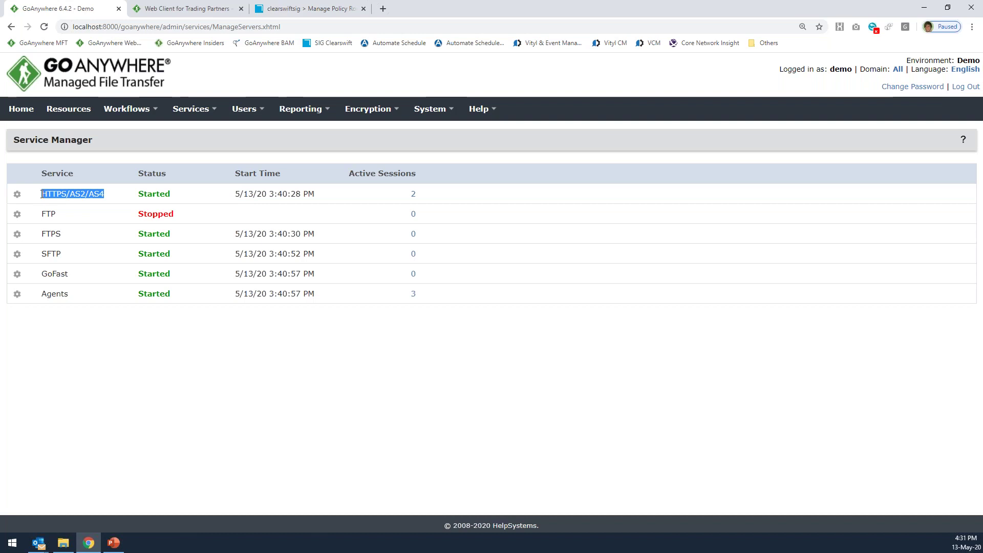
left_click(42, 193)
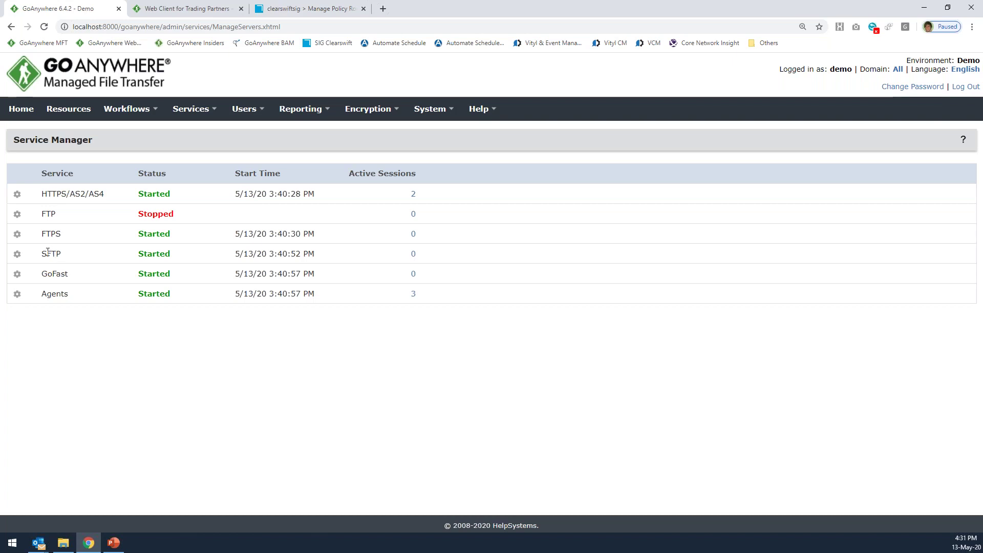
left_click(17, 254)
Edit the SFTP service and set Upload Restrictions to Deny Extensions with exe.
left_click(39, 277)
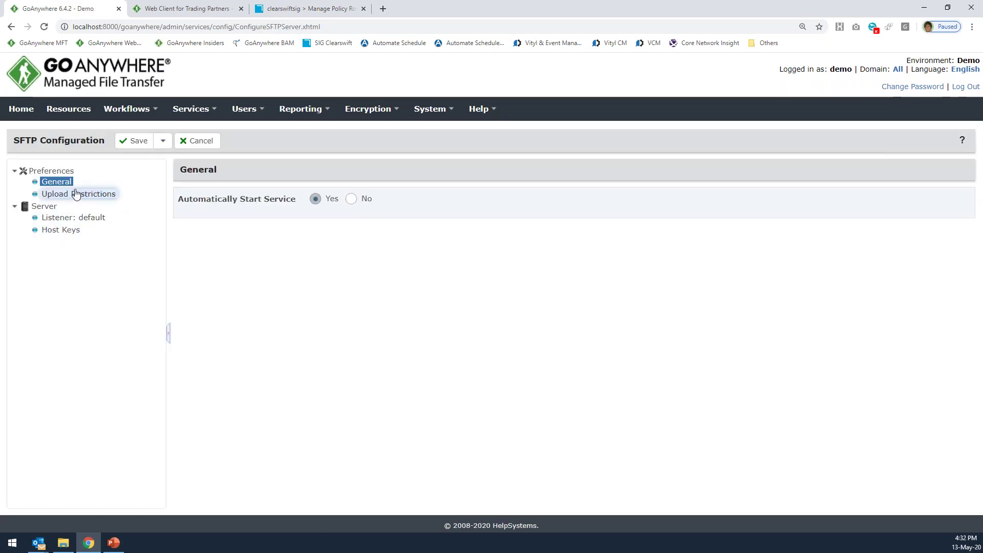
left_click(72, 194)
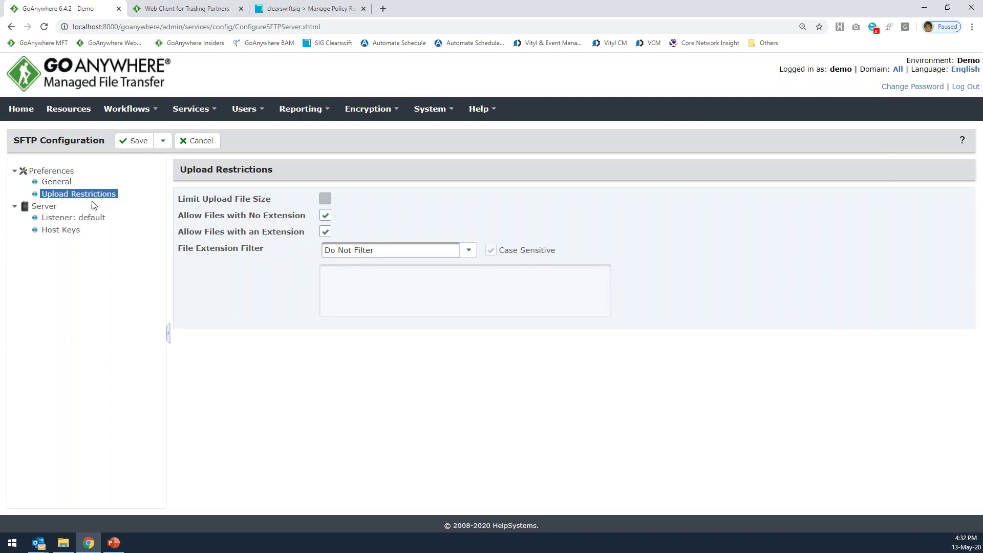
left_click(383, 253)
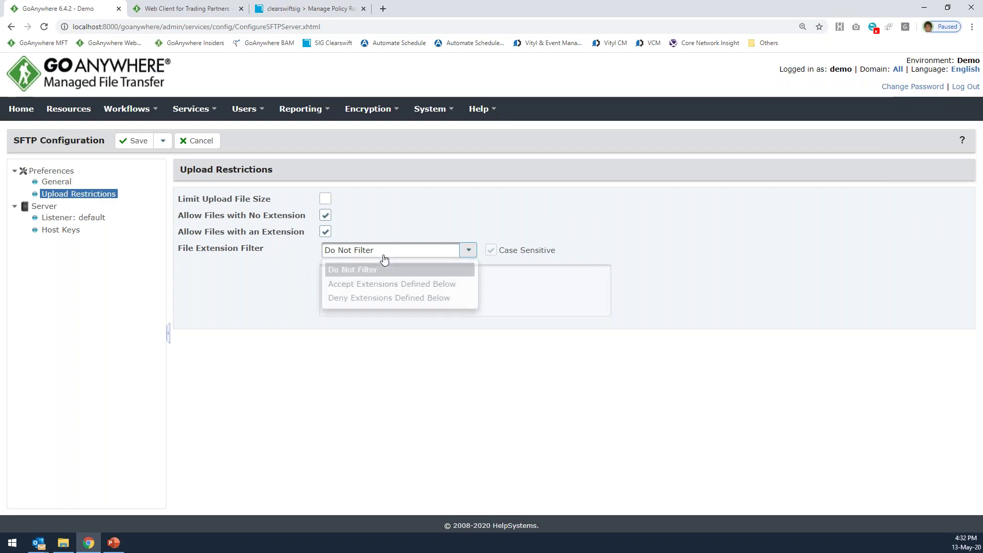
left_click(353, 298)
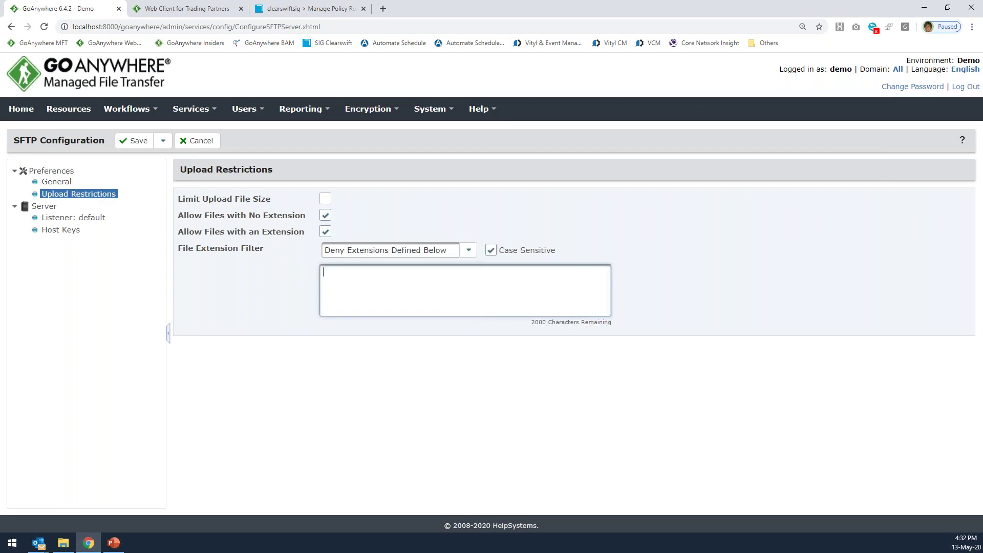
type("exe")
Remove exe, revert filtering to Do Not Filter, and show the default listener settings.
left_click_drag(368, 275, 285, 276)
key("Delete")
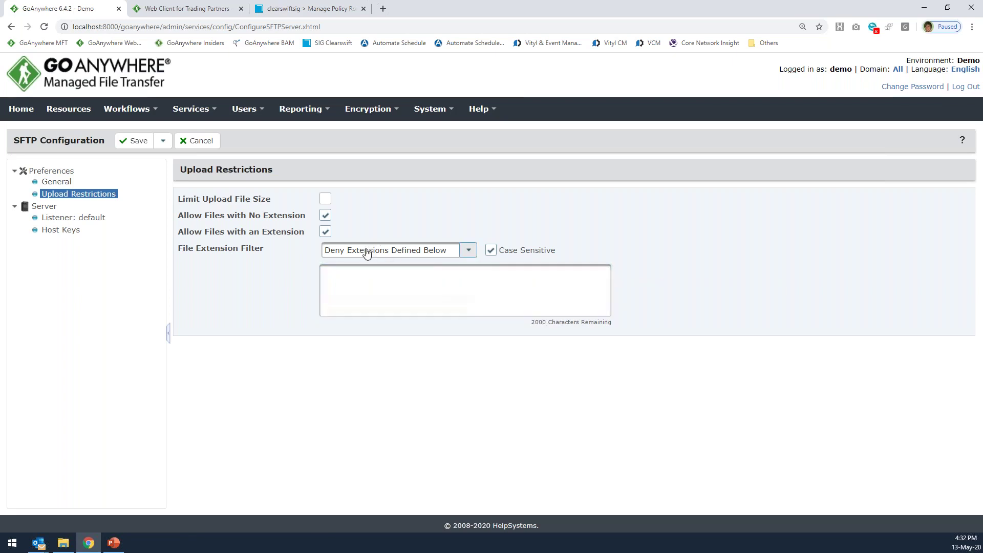
left_click(366, 252)
left_click(351, 268)
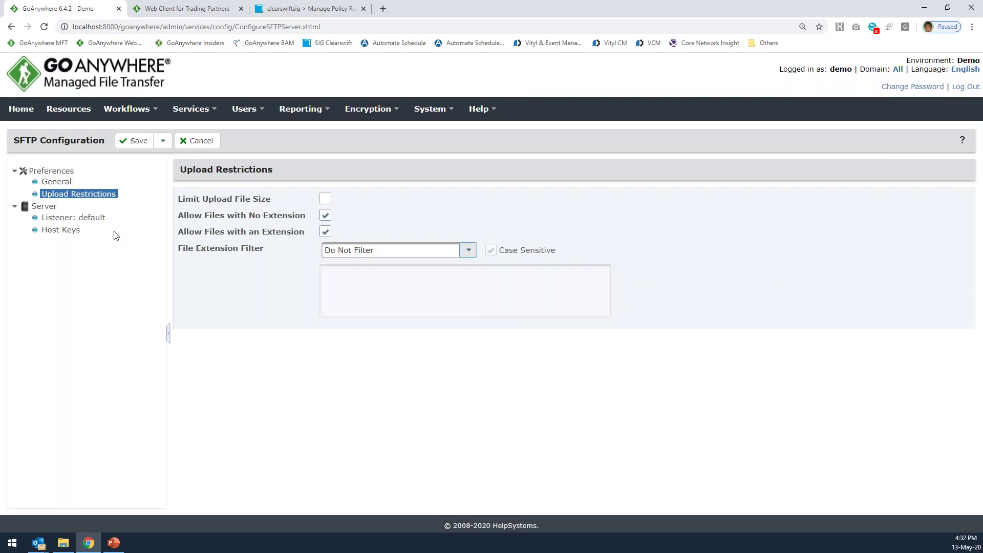
left_click(77, 218)
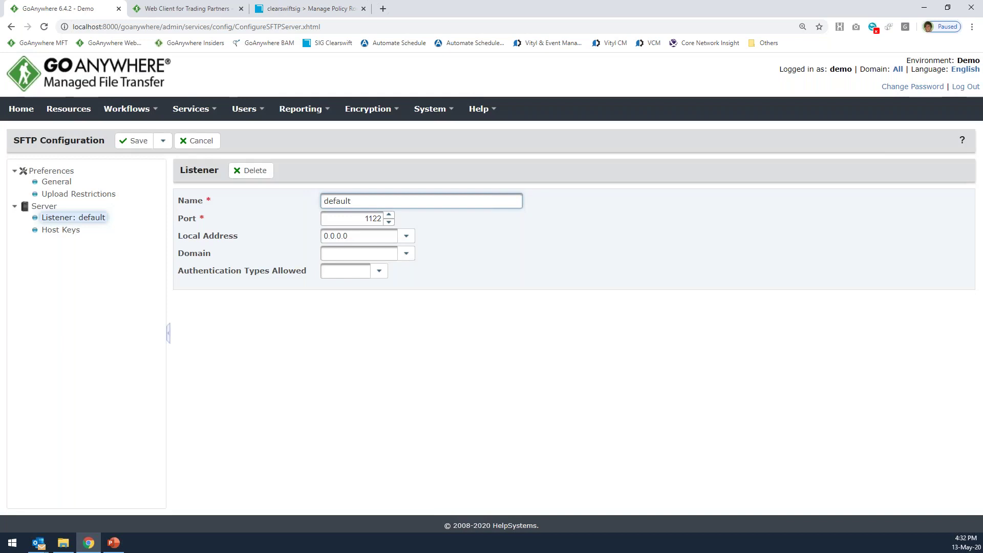
Highlight listener port 1122, then view Host Keys using CLOUD_SFTP_RSA from the System Key Vault.
left_click_drag(358, 218, 432, 223)
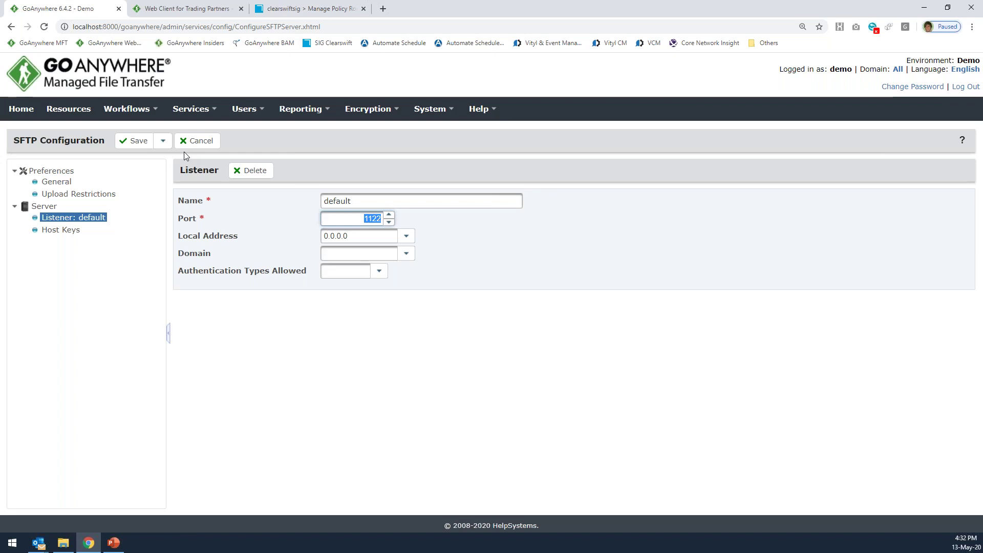
left_click(353, 216)
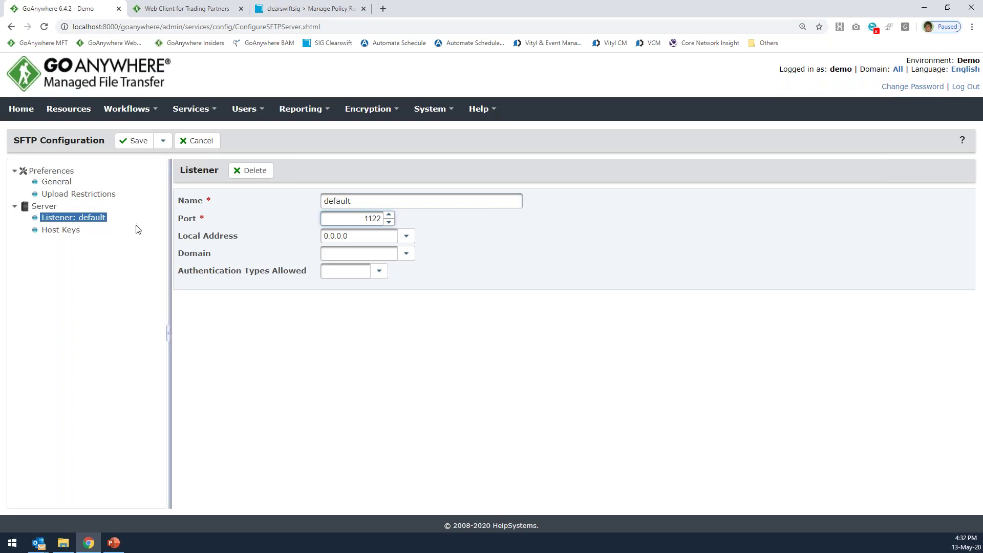
left_click(66, 231)
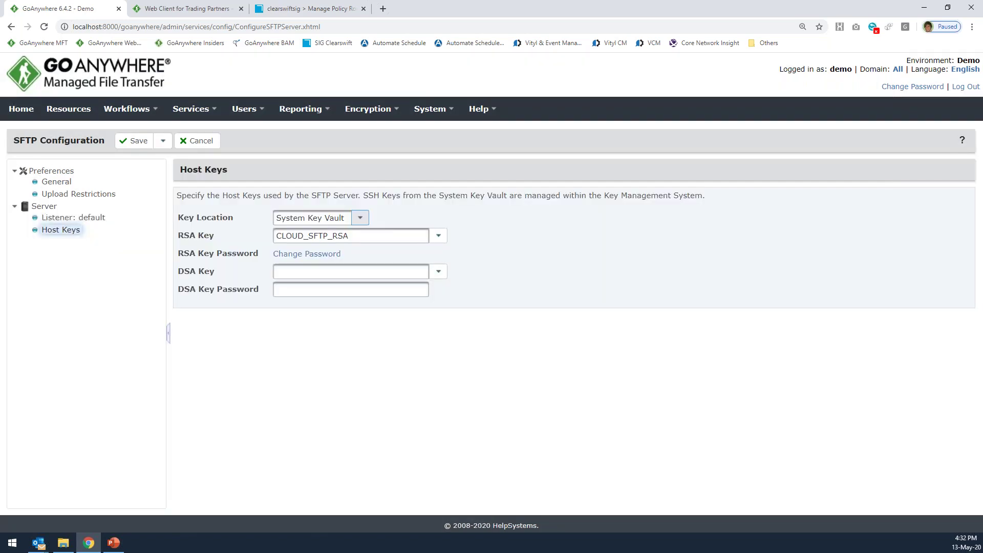
Keep CLOUD_SFTP_RSA as the RSA host key and open Encryption > Key Management System in a new tab.
left_click(80, 235)
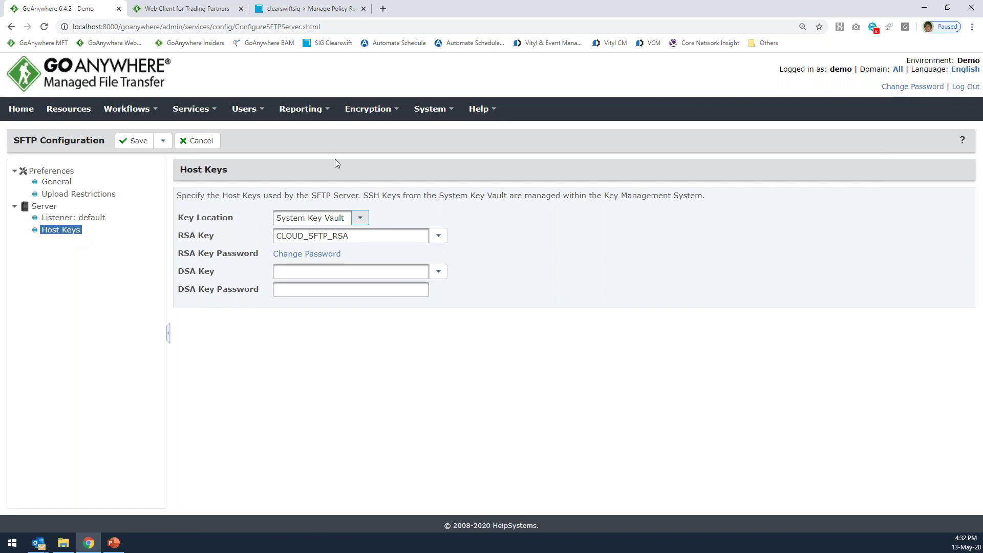
double_click(27, 137)
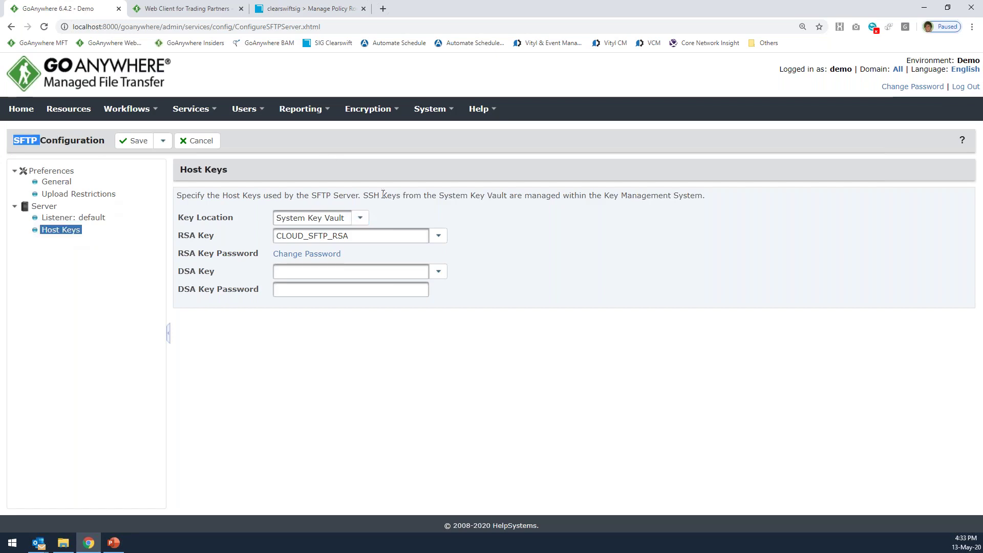
left_click_drag(367, 195, 401, 196)
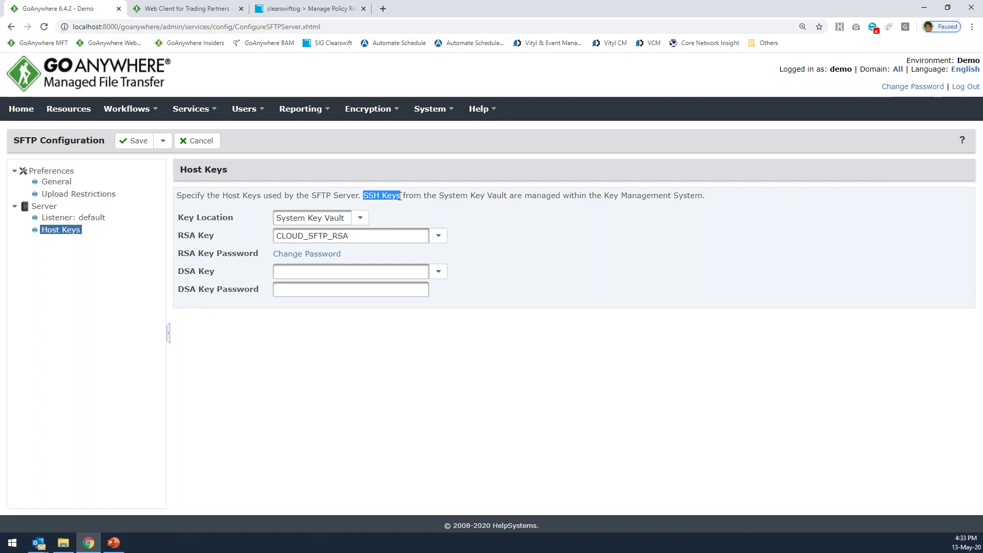
left_click(438, 235)
left_click(440, 234)
left_click(441, 237)
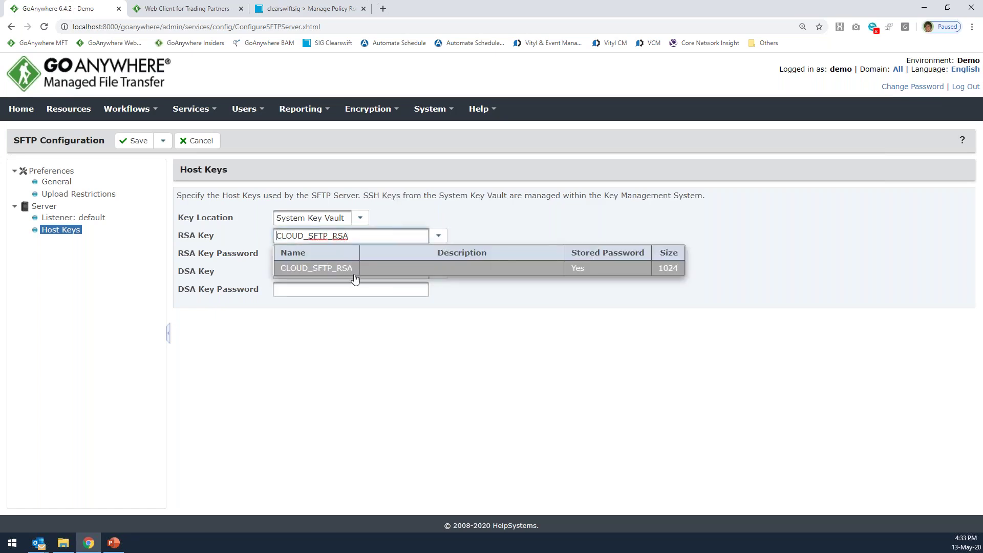
left_click(416, 267)
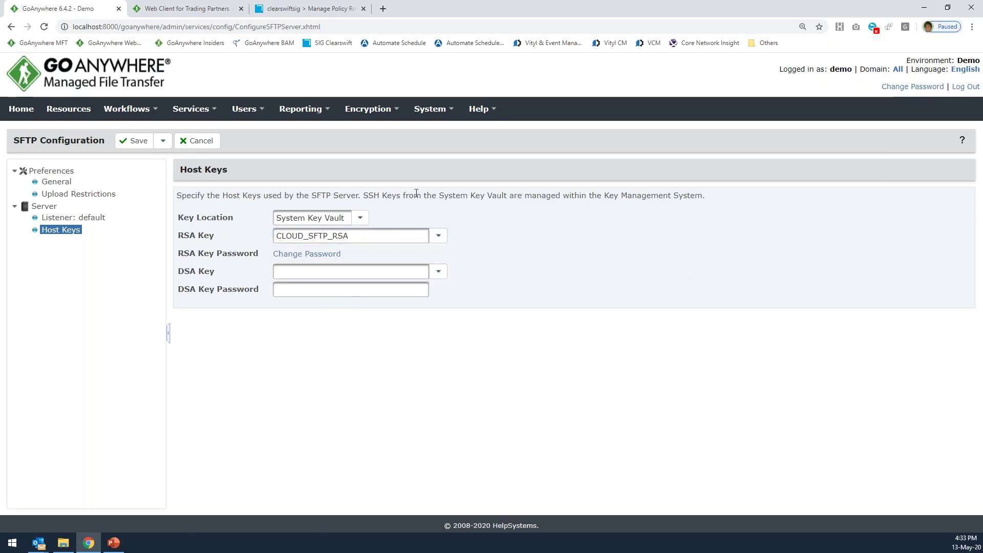
mouse_move(367, 110)
left_click(369, 133)
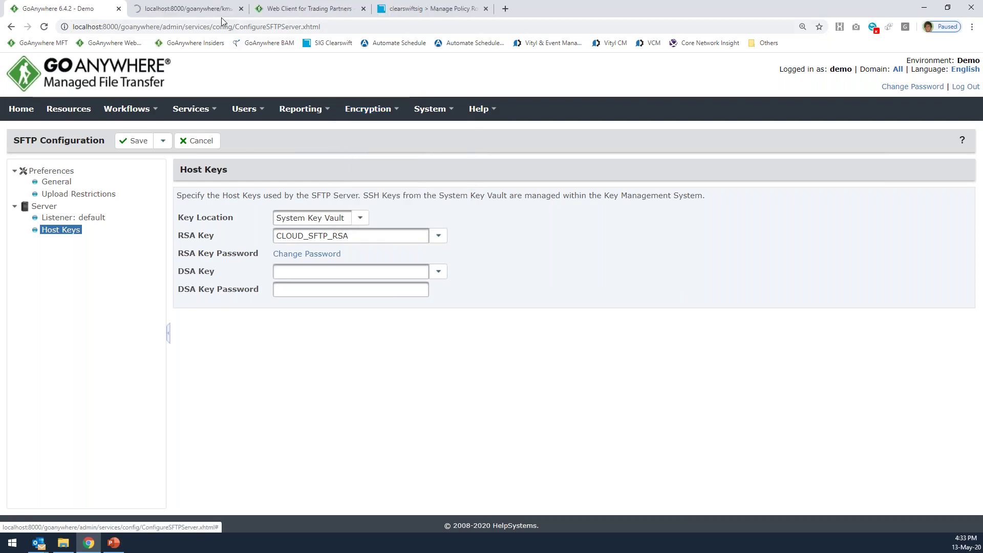
On the Key Management System page, highlight the Certificates, SSH Keys and PGP Keys columns.
left_click(169, 10)
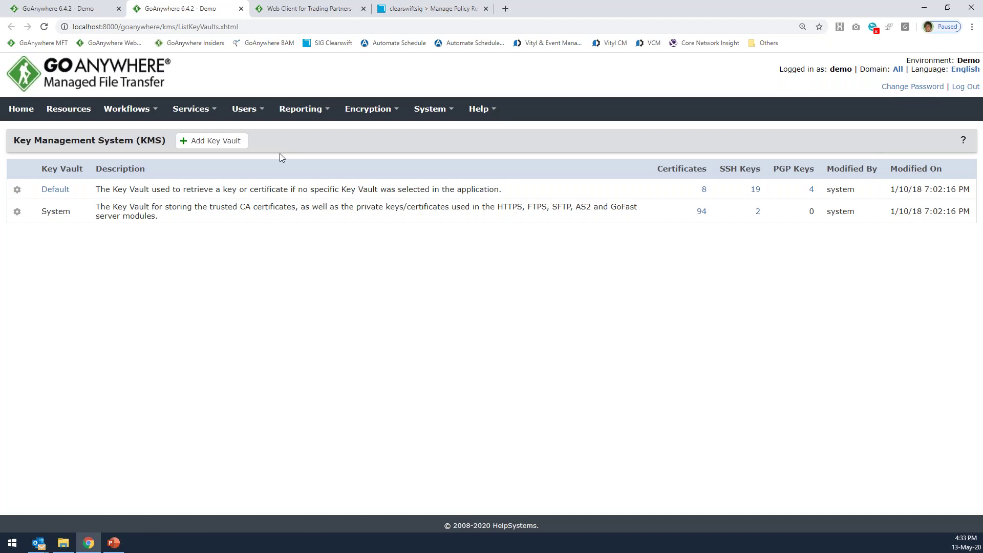
left_click_drag(662, 169, 710, 173)
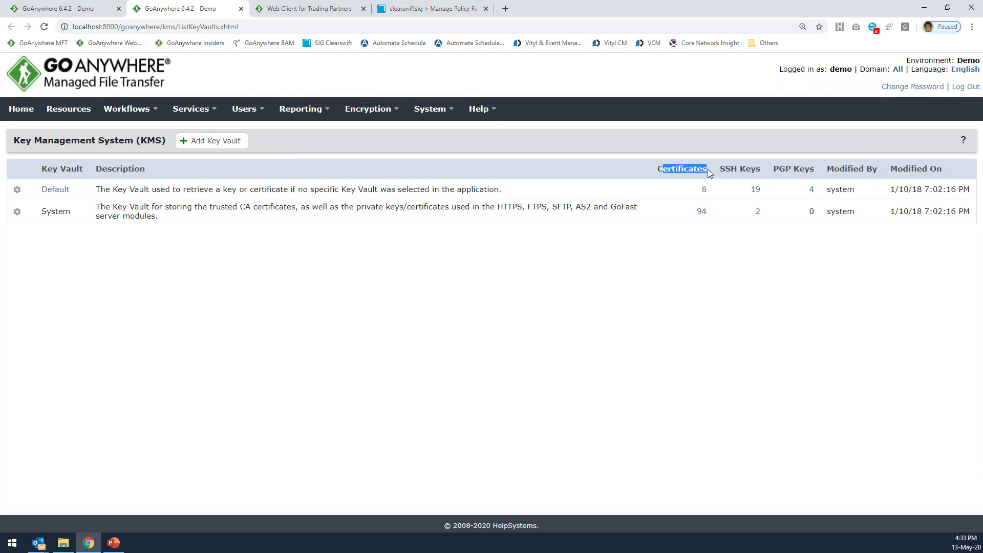
left_click_drag(720, 169, 815, 168)
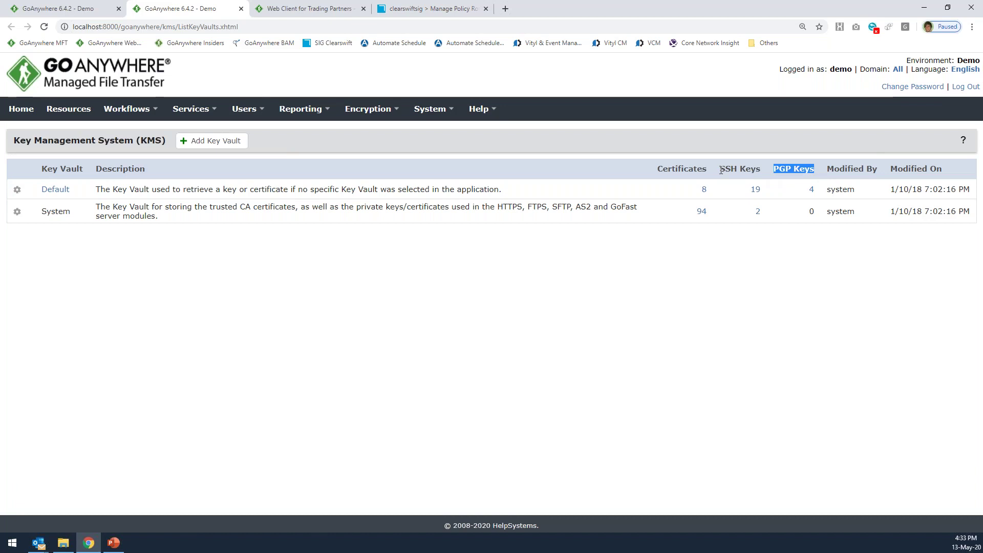
left_click_drag(662, 169, 817, 176)
Compare the RSA key choices on Host Keys, then open the System vault's 2 SSH keys.
left_click(79, 15)
left_click(387, 239)
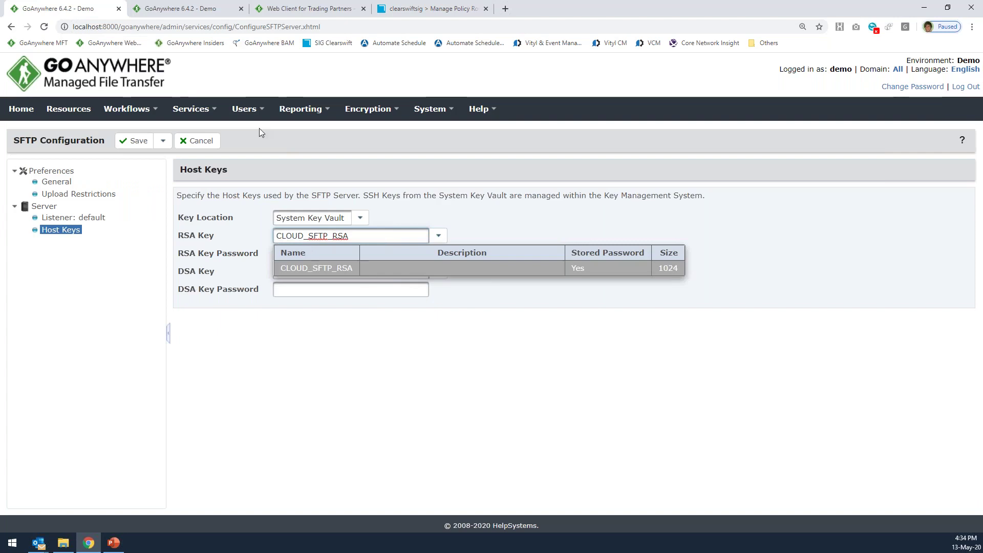
left_click(208, 12)
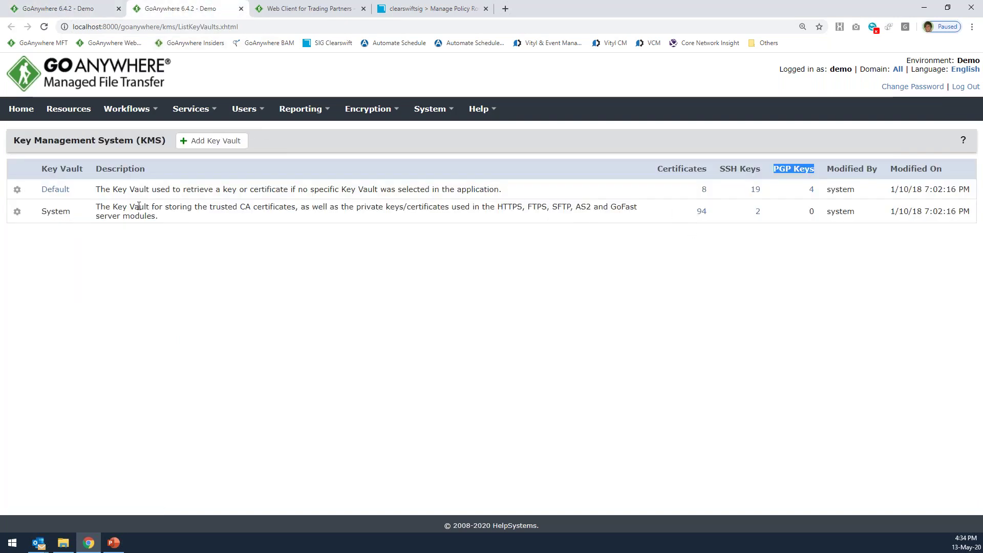
triple_click(96, 207)
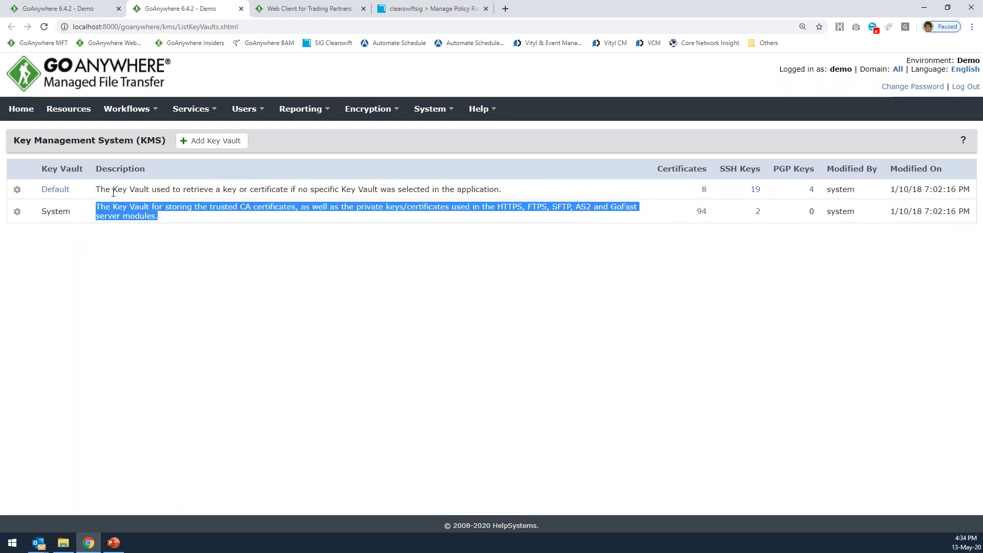
left_click(759, 212)
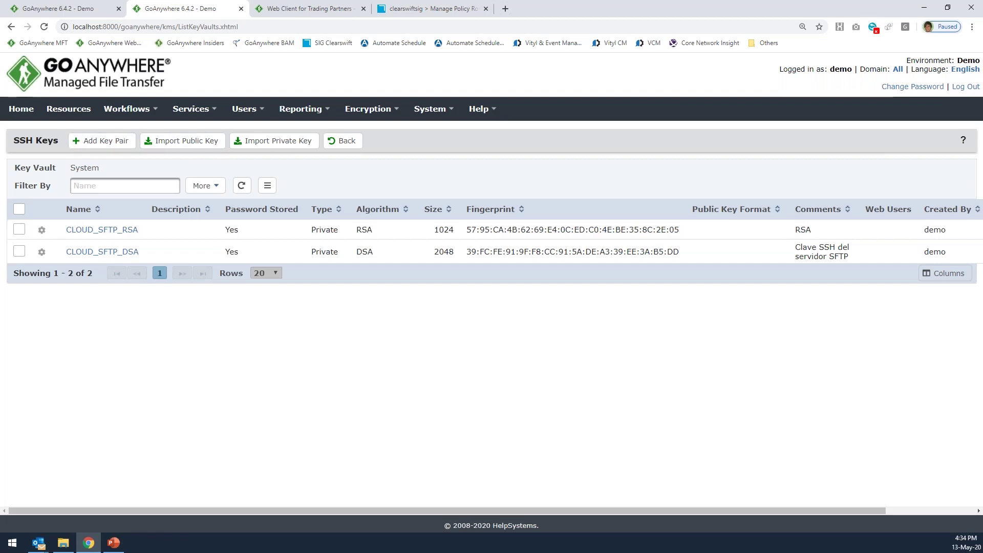
Check CLOUD_SFTP_RSA's actions and open Import Public Key, then cancel the import.
double_click(23, 140)
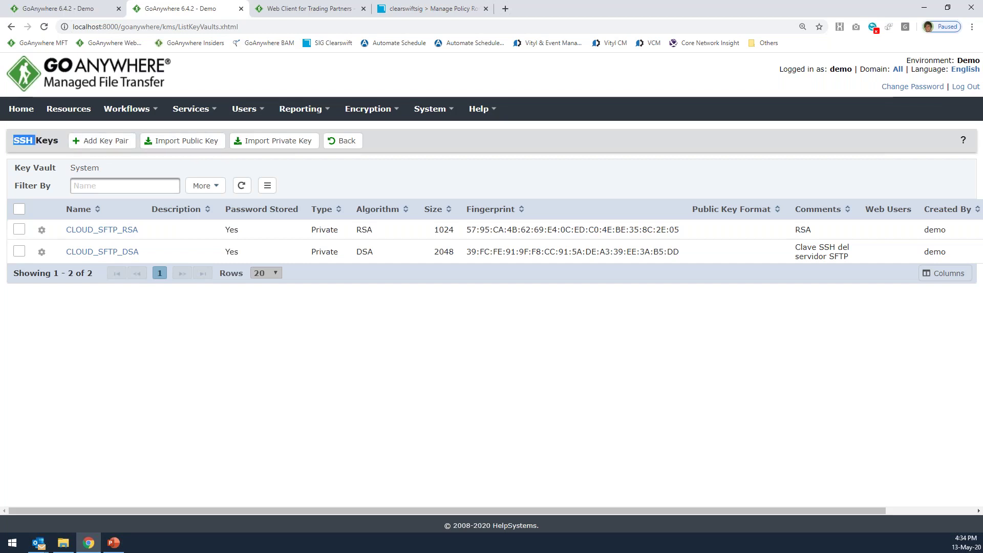
left_click(117, 146)
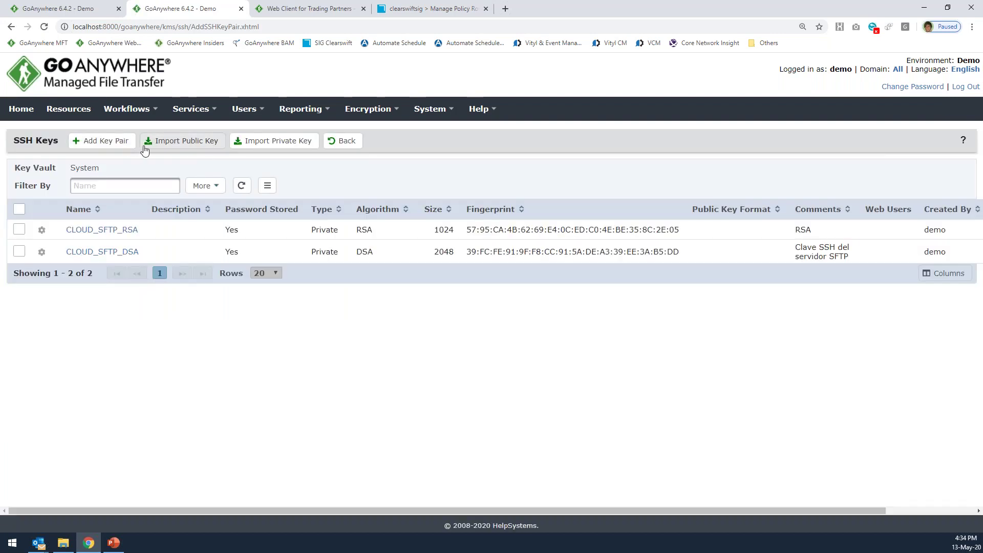
left_click(42, 230)
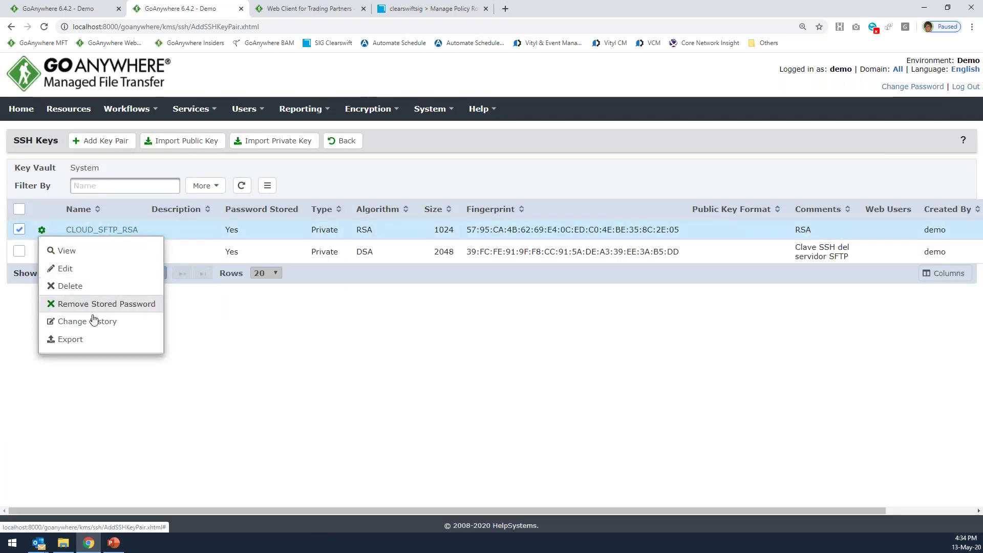
left_click(175, 148)
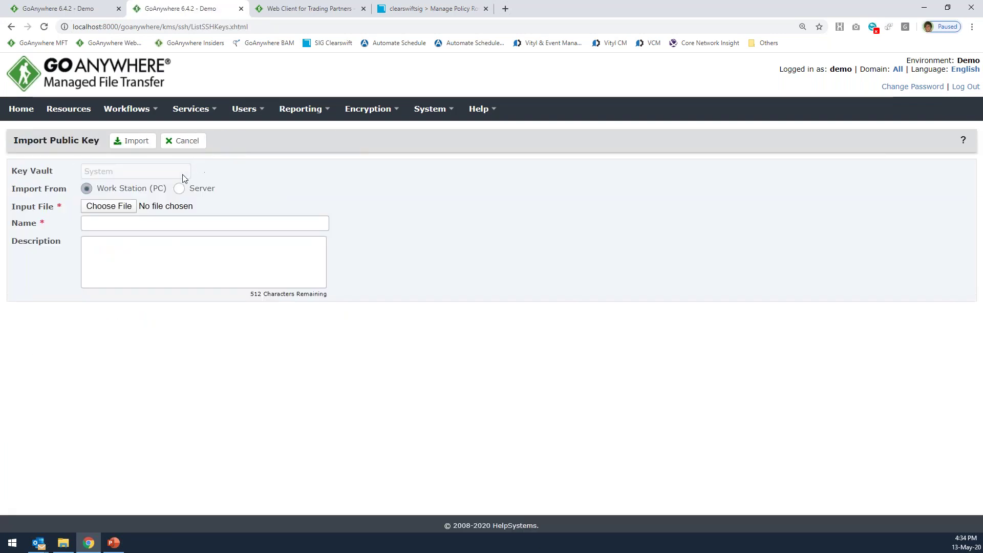
left_click(180, 142)
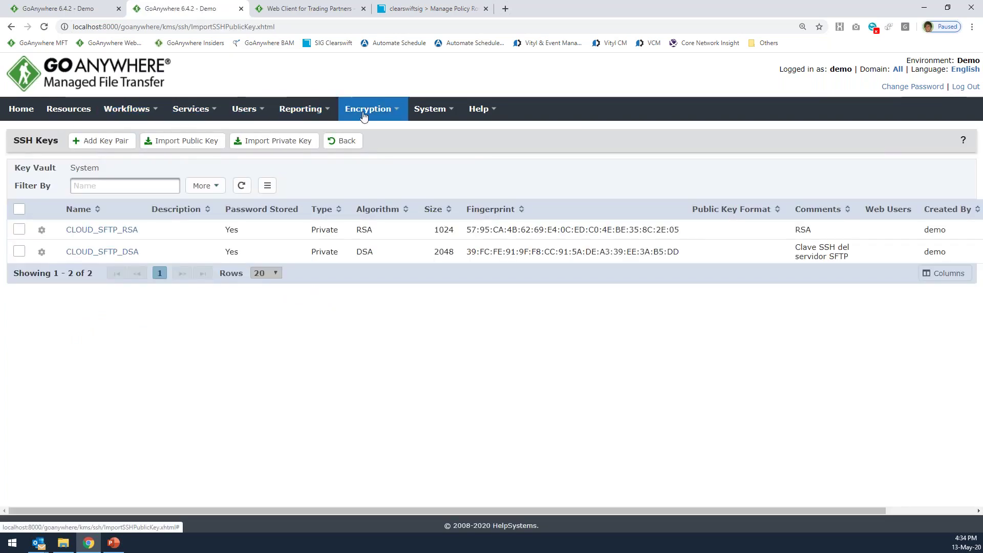
Return to the Key Management System vault list and select the Default vault's 19 SSH keys.
mouse_move(389, 122)
left_click(349, 134)
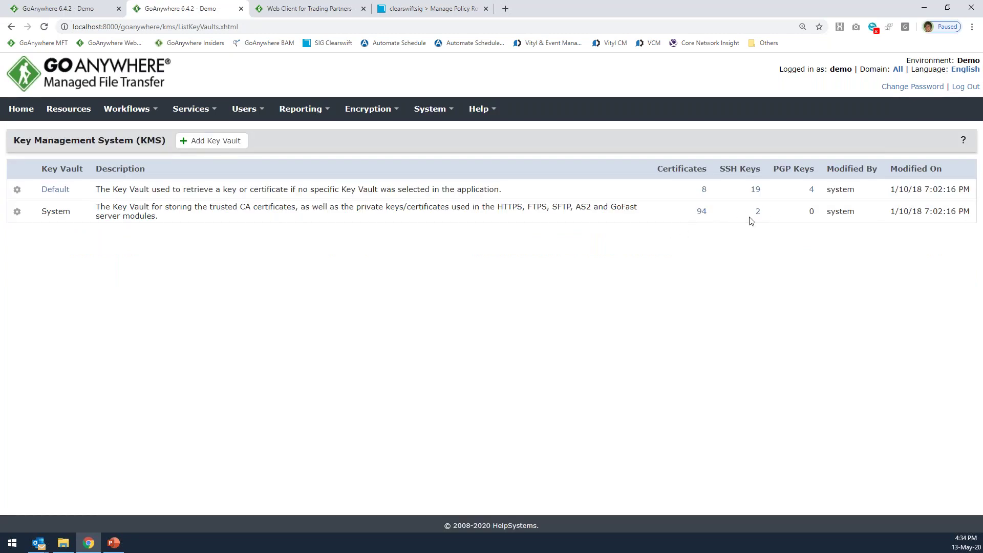
left_click(756, 189)
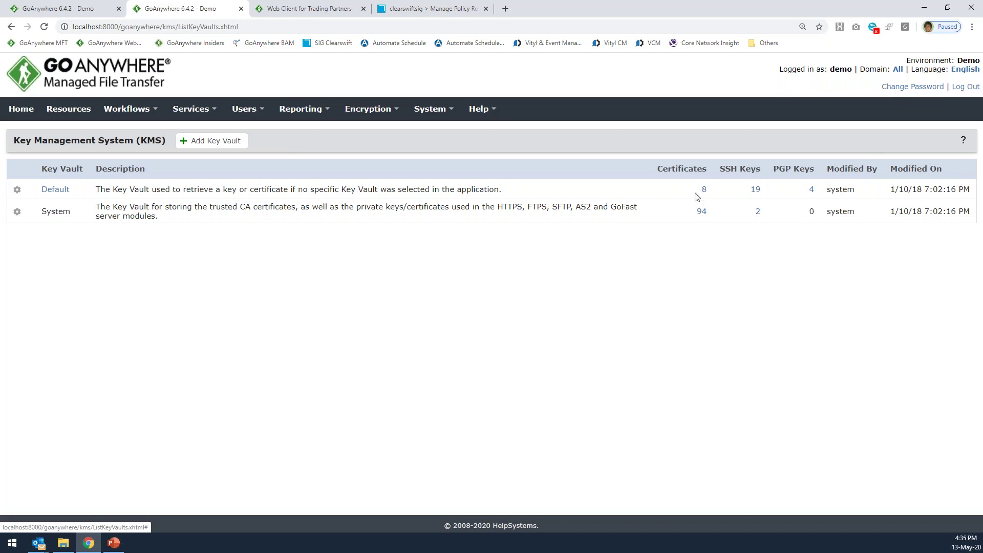
In the first tab, leave the RSA key as CLOUD_SFTP_RSA and cancel the SFTP Configuration without saving.
left_click(75, 9)
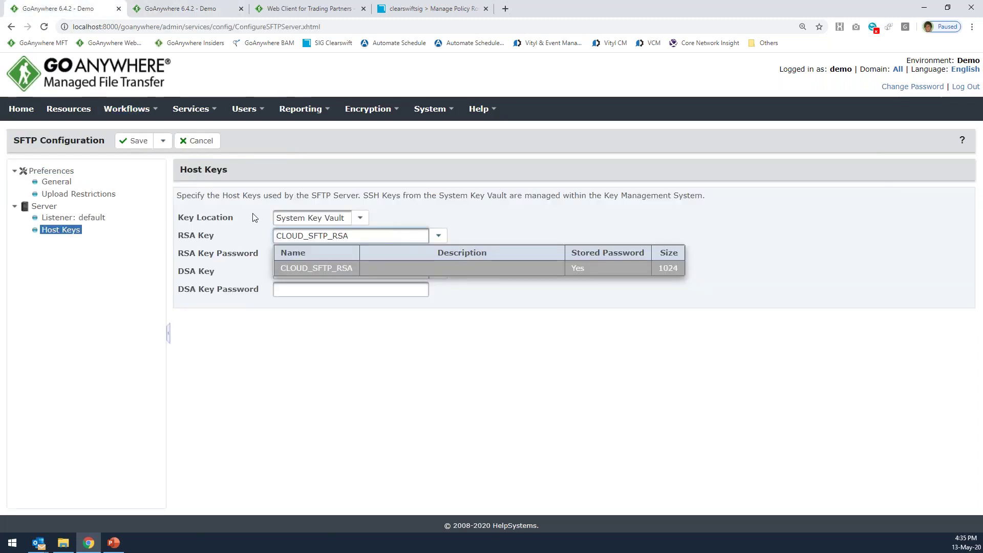
left_click(249, 219)
left_click(439, 235)
left_click(456, 234)
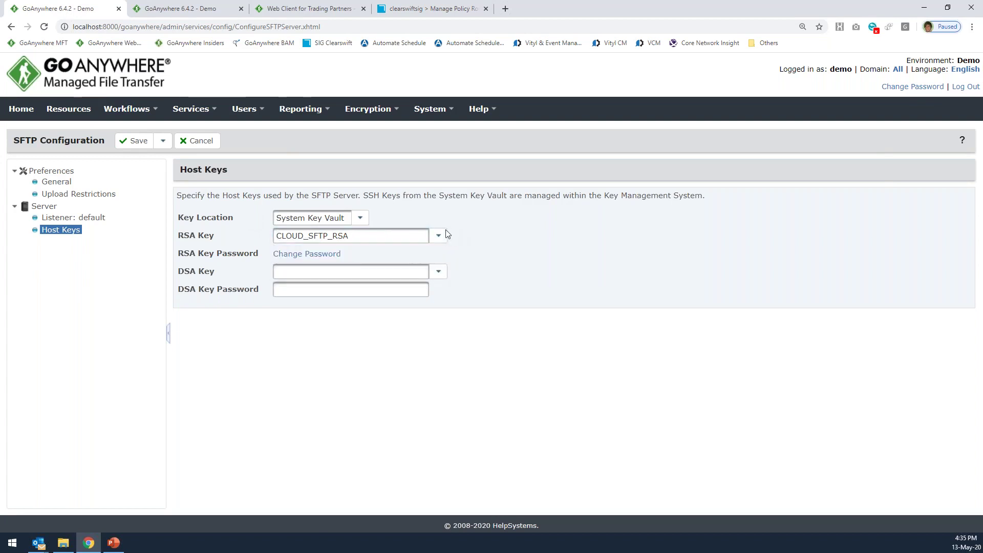
left_click(163, 141)
left_click(198, 150)
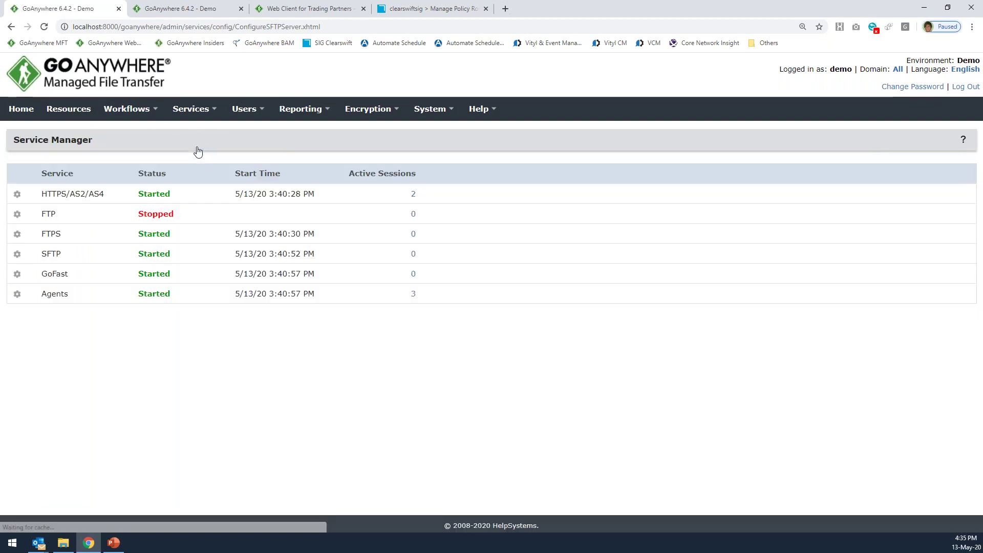
Edit the HTTPS/AS2/AS4 service and view its upload and file extension settings.
left_click(17, 194)
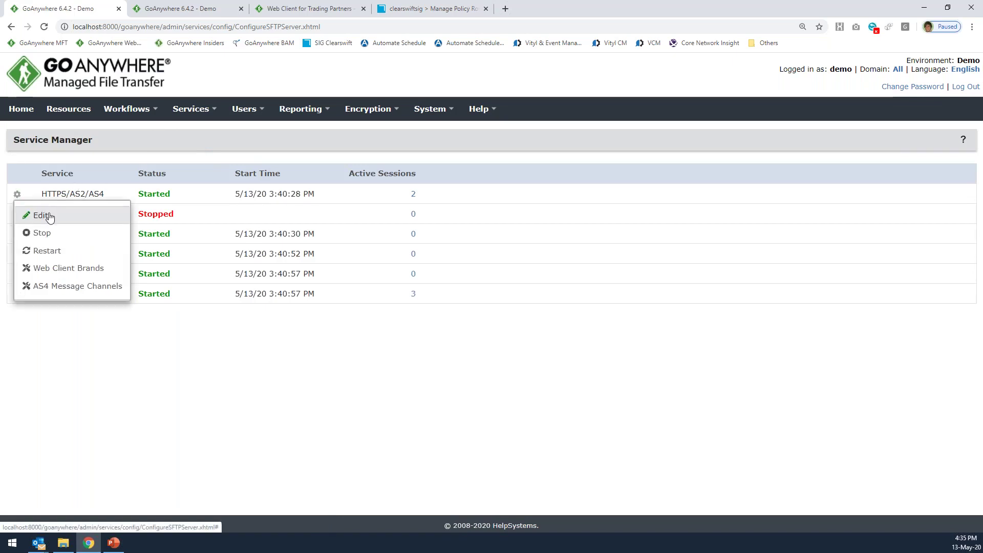
left_click(49, 215)
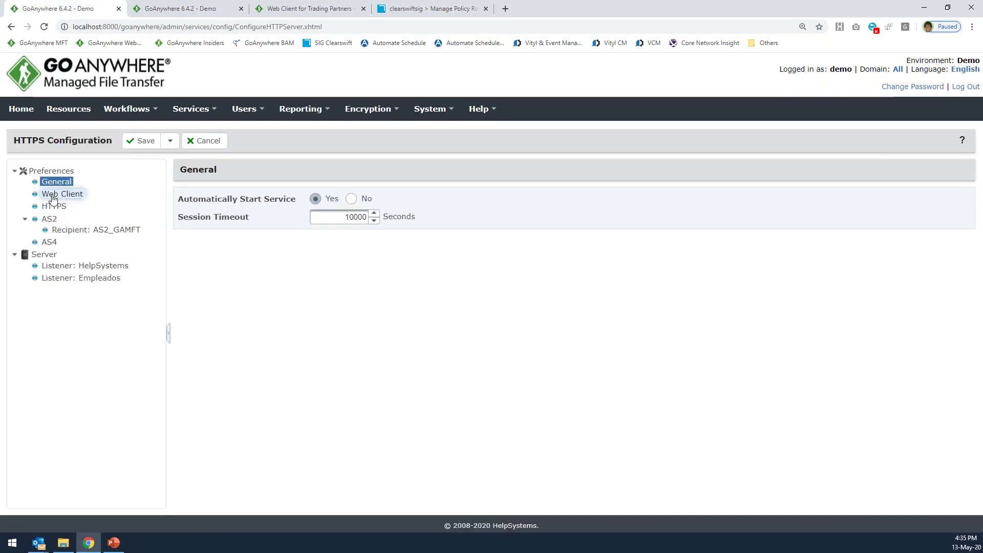
left_click(56, 206)
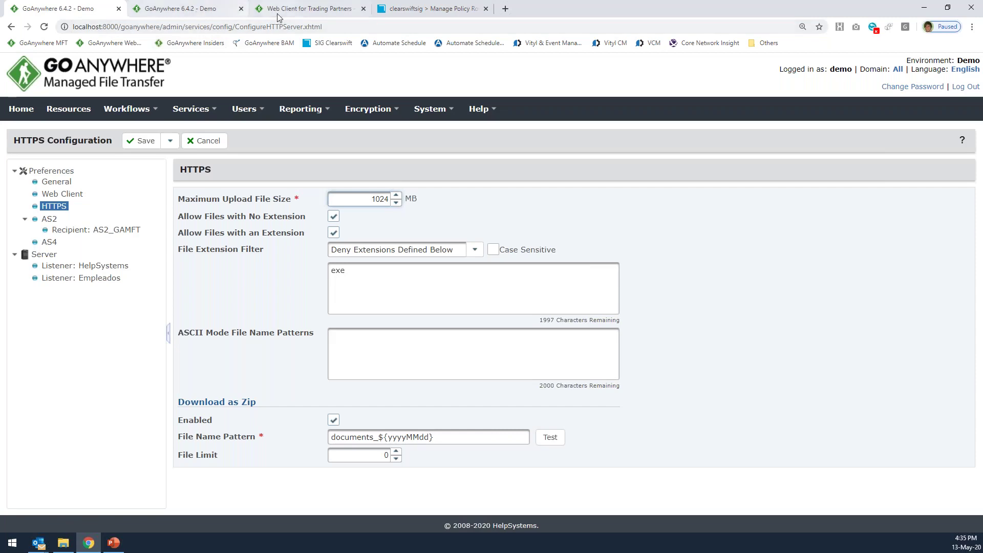
left_click(303, 7)
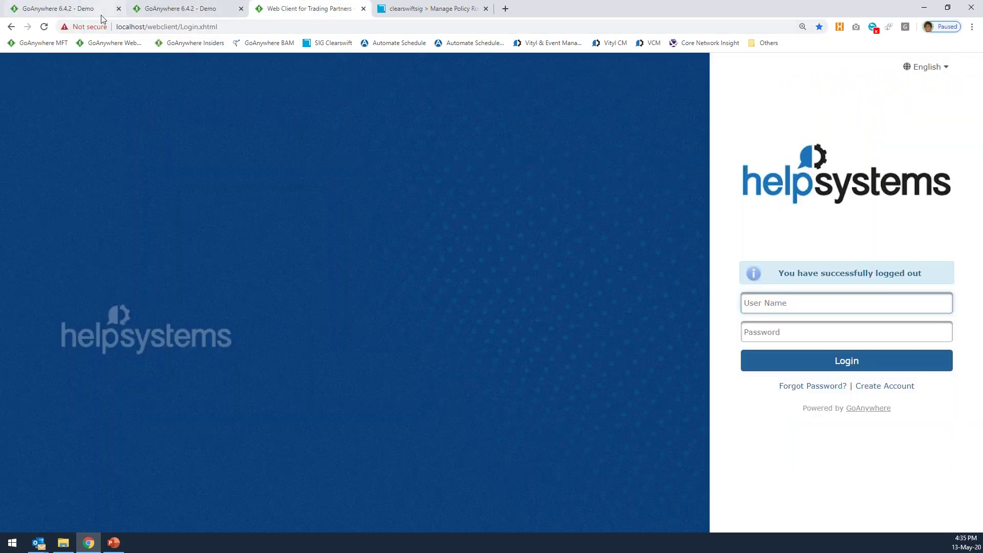
left_click(82, 9)
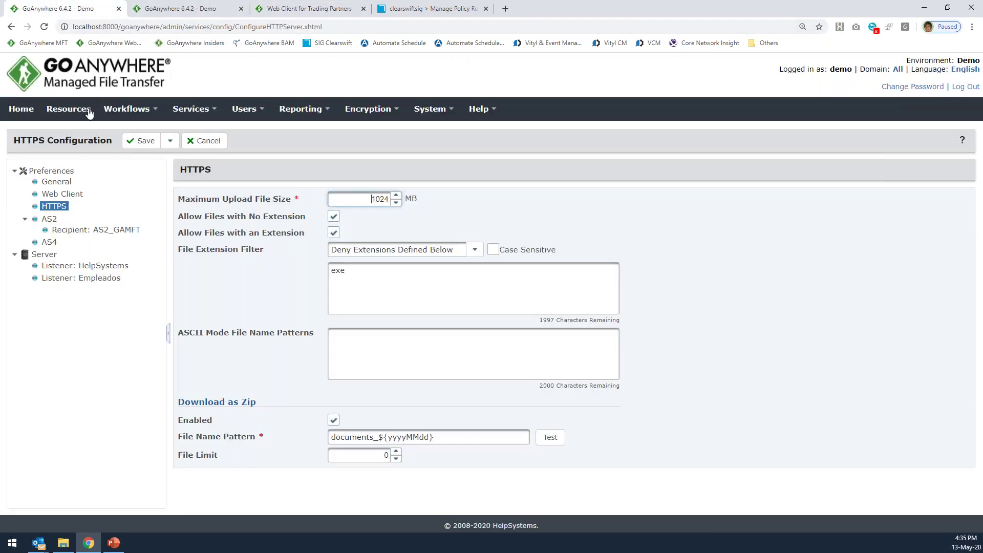
Review the HelpSystems listener's SSL settings, keeping EDUSESERAS_GAMFT as the certificate key.
left_click(76, 266)
key("Tab")
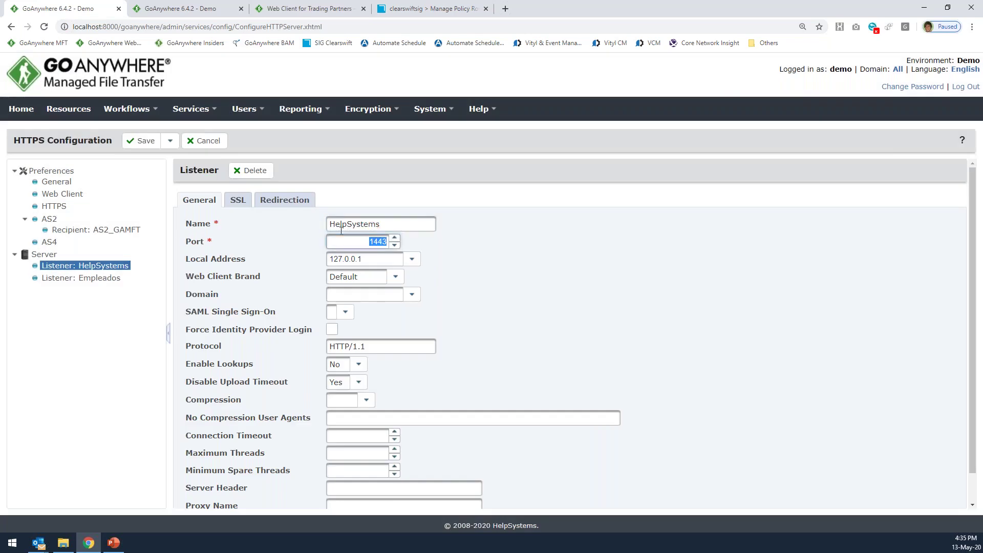
left_click(240, 201)
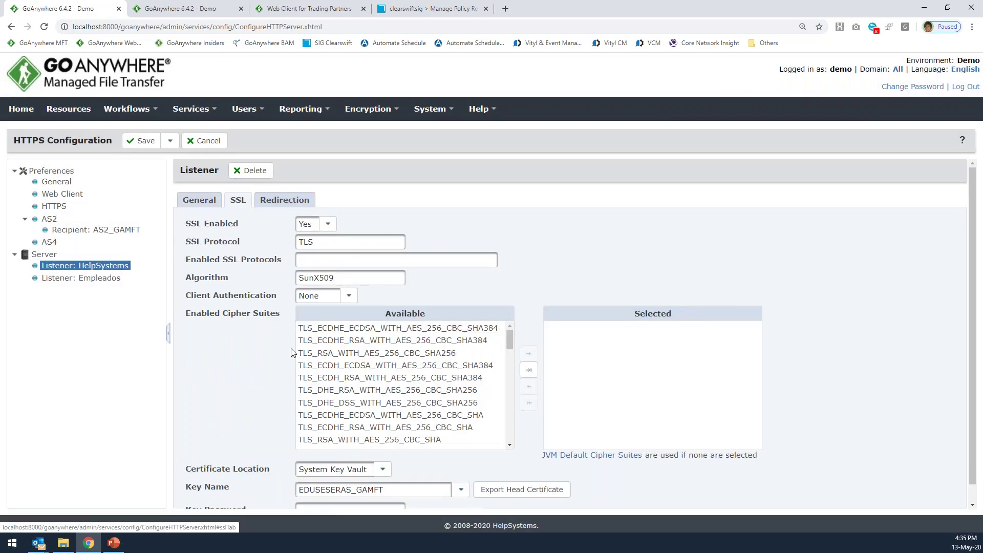
scroll(292, 353, "down", 1)
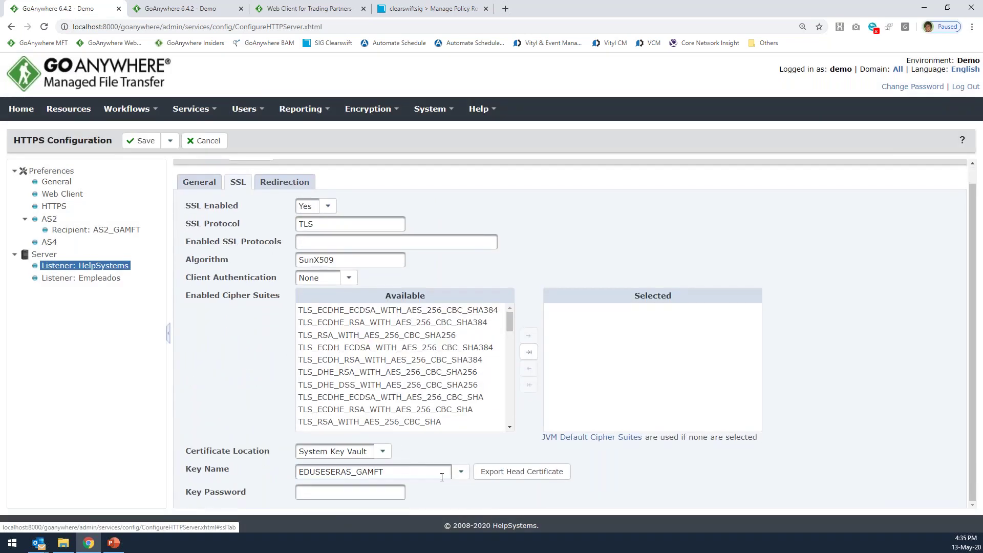
left_click(461, 472)
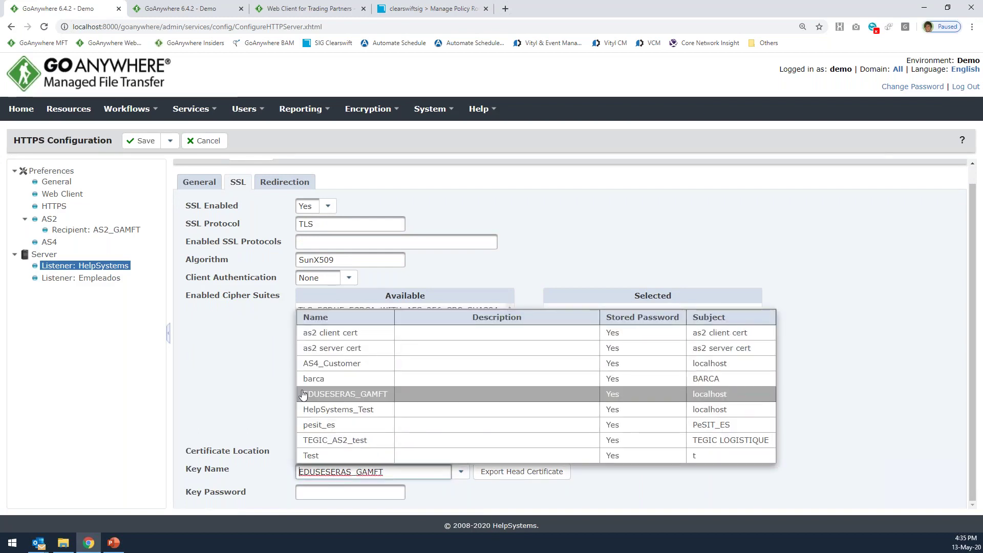
left_click(262, 389)
Cancel the HTTPS configuration without saving and switch to the PowerPoint deck.
double_click(37, 144)
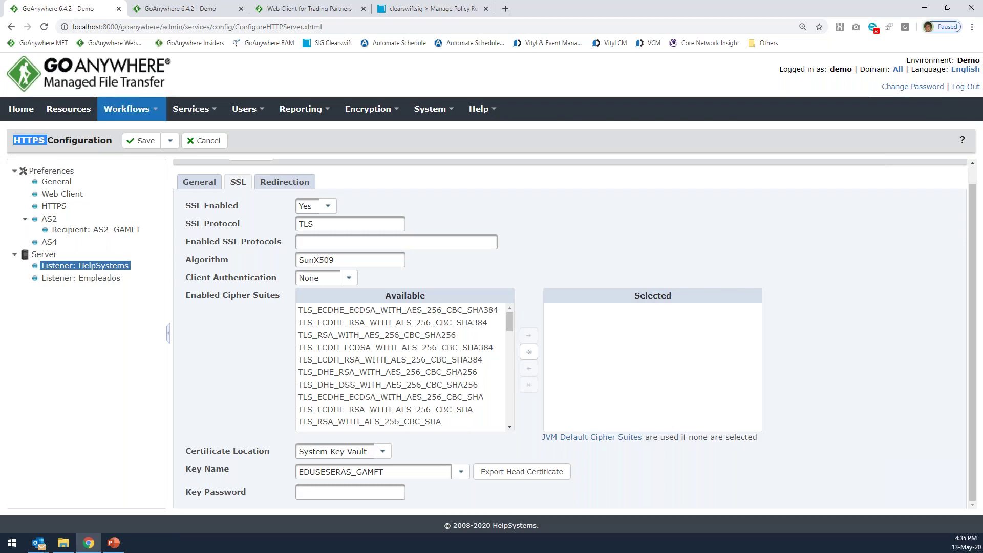
left_click(308, 8)
left_click(82, 9)
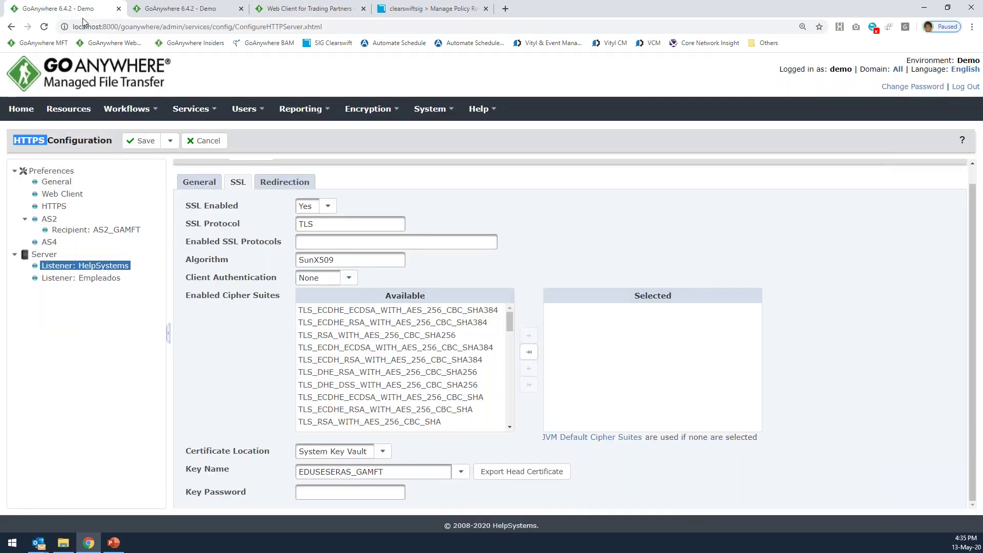
left_click(202, 140)
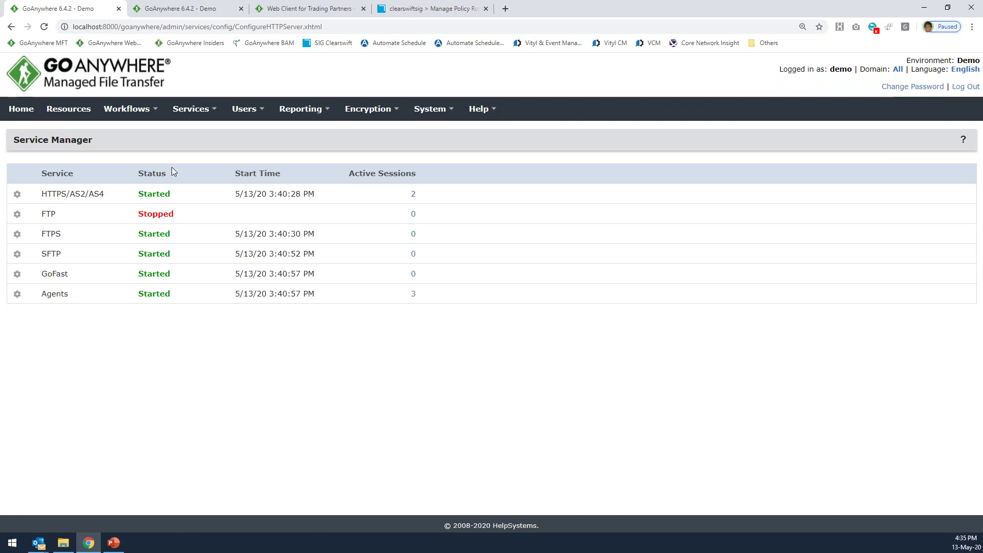
left_click(114, 543)
Show slide 21 on GoAnywhere Gateway, then return to the GoAnywhere admin page.
key("Up")
key("Up")
key("Up")
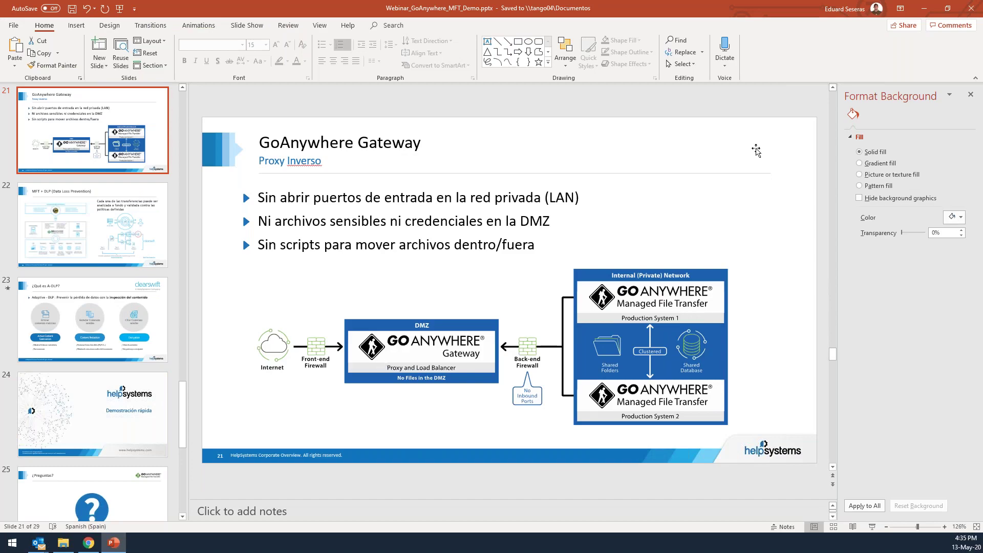
key("alt+Tab")
mouse_move(186, 117)
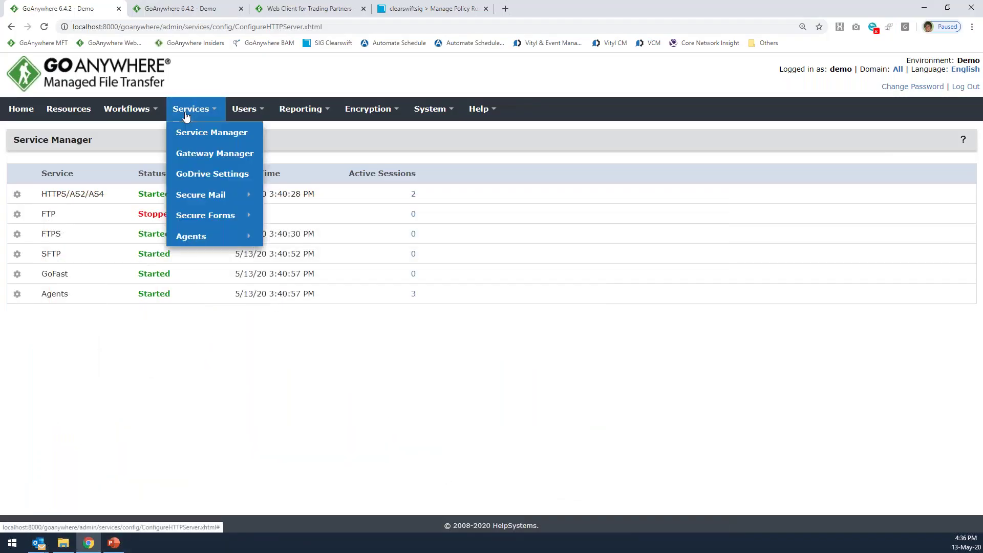
Open the localhost:9100 gateway's Manage page from Gateway Manager.
left_click(209, 155)
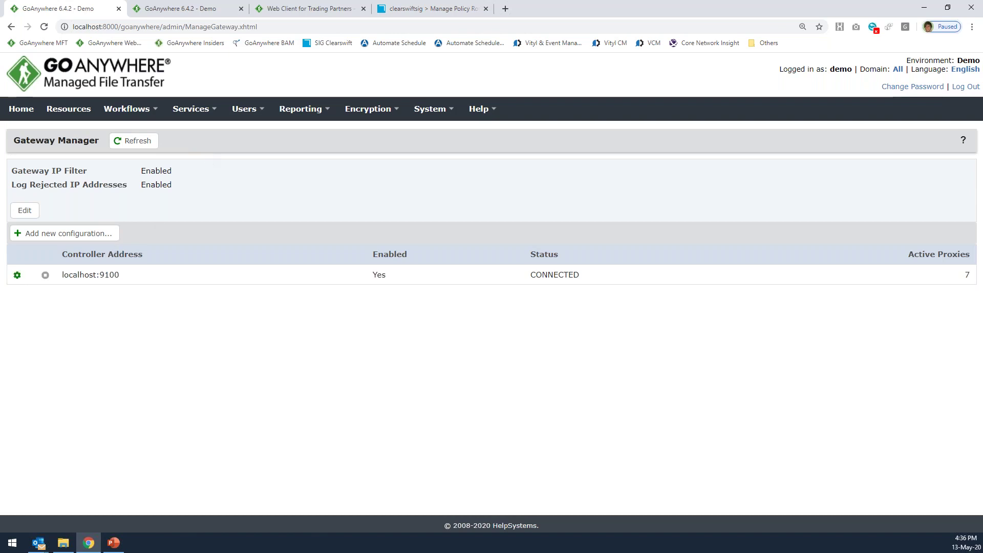
left_click(17, 275)
left_click(36, 296)
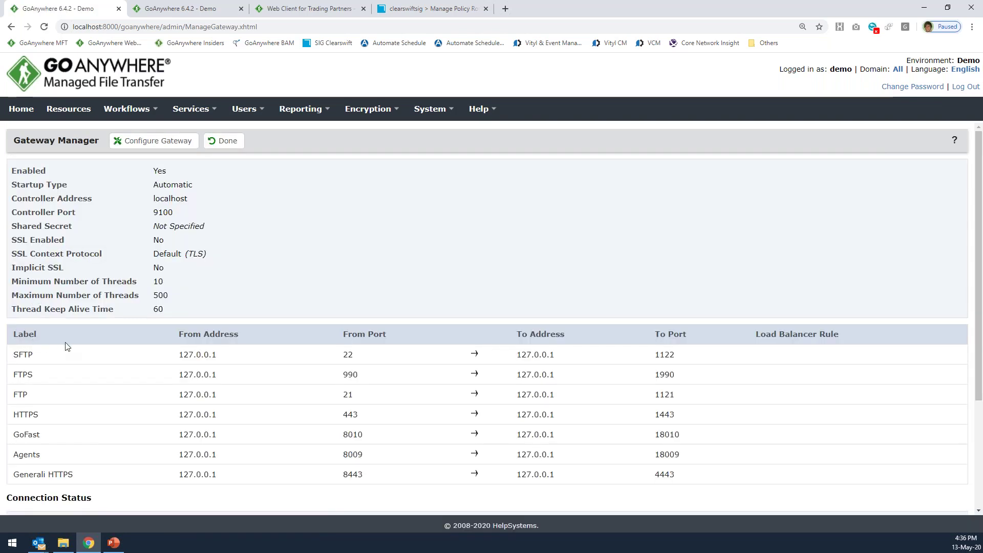
Highlight the SFTP row and then all the gateway's port-forwarding rows.
scroll(67, 346, "down", 2)
scroll(77, 312, "up", 1)
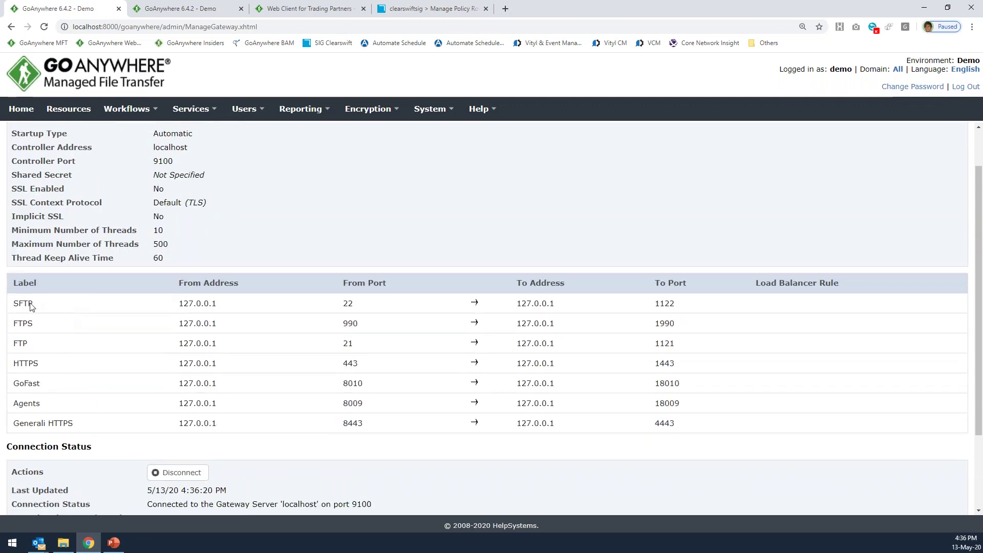
left_click_drag(12, 304, 302, 310)
left_click_drag(12, 299, 330, 421)
left_click(62, 278)
Glance at the PowerPoint deck, then highlight the whole SFTP forwarding row.
left_click(114, 543)
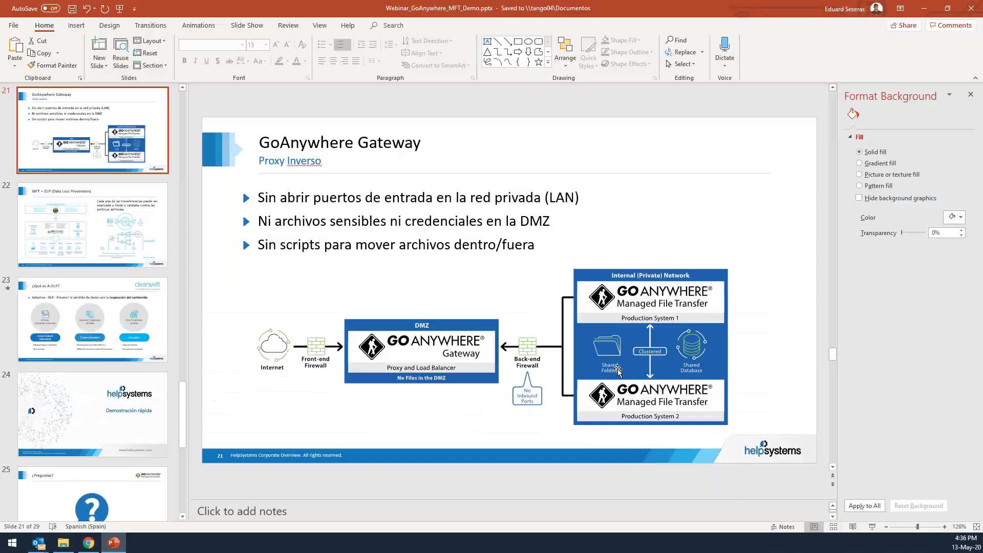
left_click(923, 12)
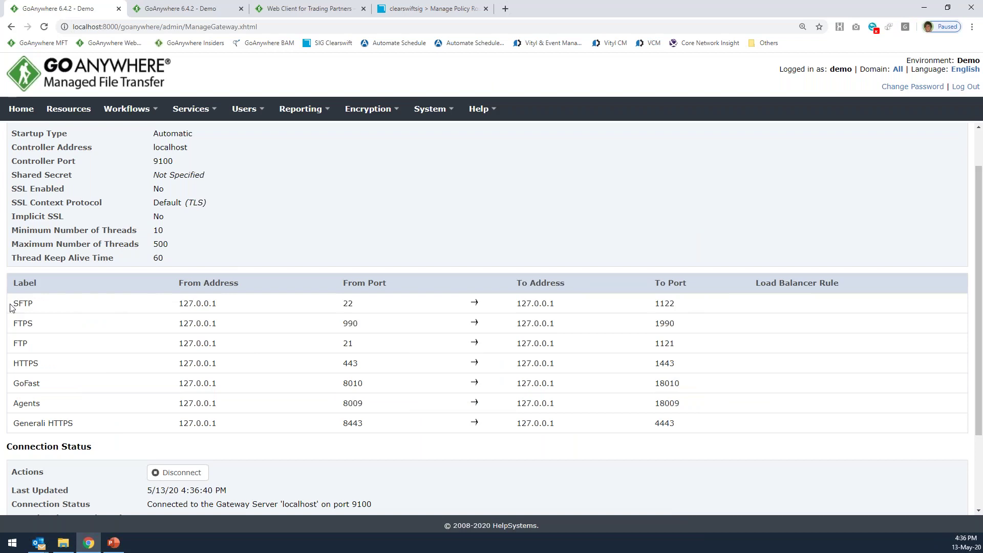
left_click_drag(11, 307, 356, 309)
left_click(237, 309)
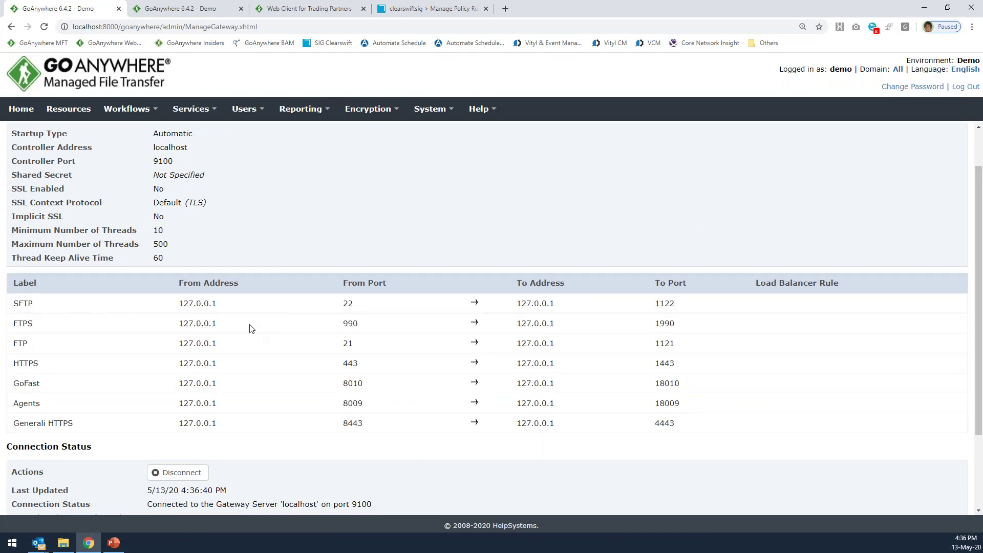
Point out SFTP's From Address 127.0.0.1 port 22 and To Address 127.0.0.1 port 1122.
left_click_drag(12, 306, 42, 308)
left_click_drag(364, 307, 326, 307)
left_click_drag(177, 307, 228, 307)
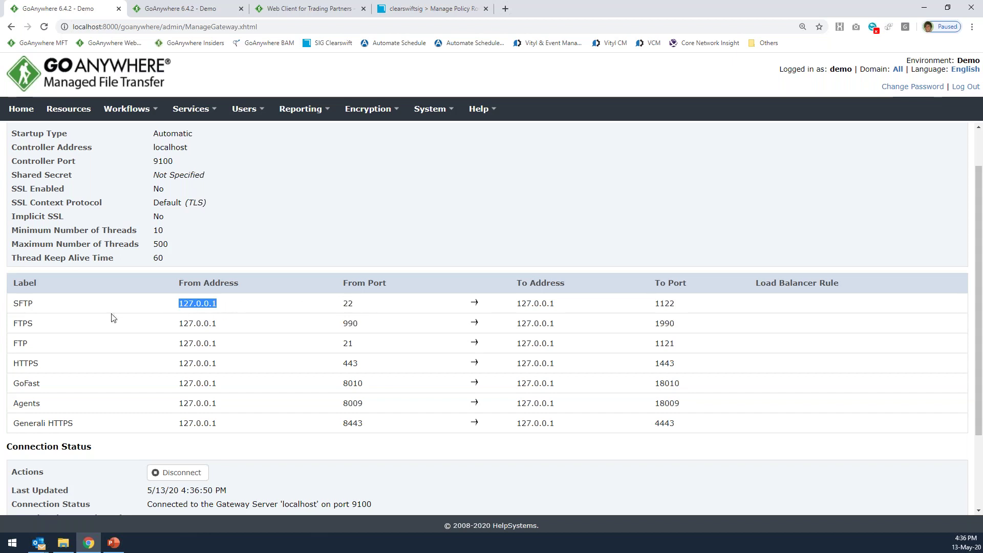
left_click_drag(12, 306, 33, 307)
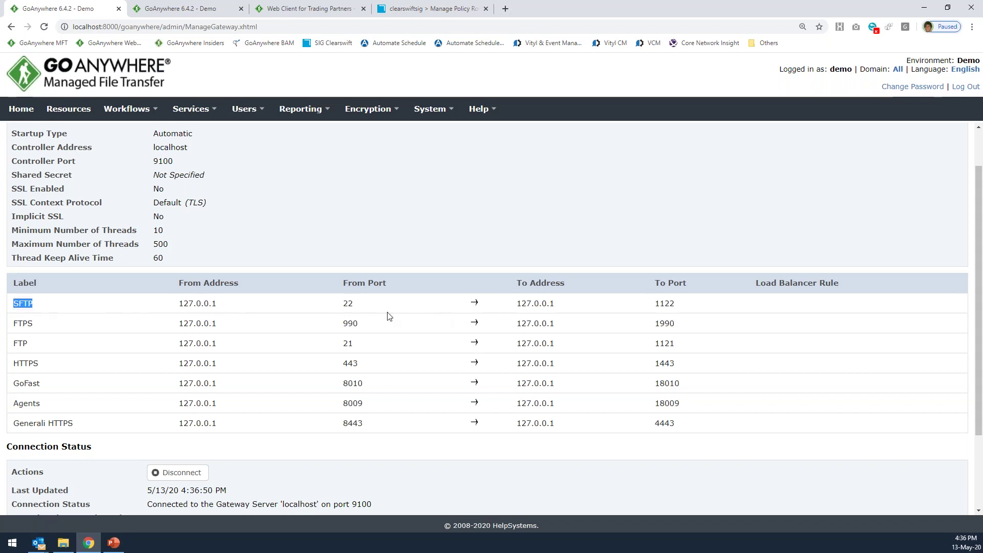
left_click_drag(515, 305, 566, 304)
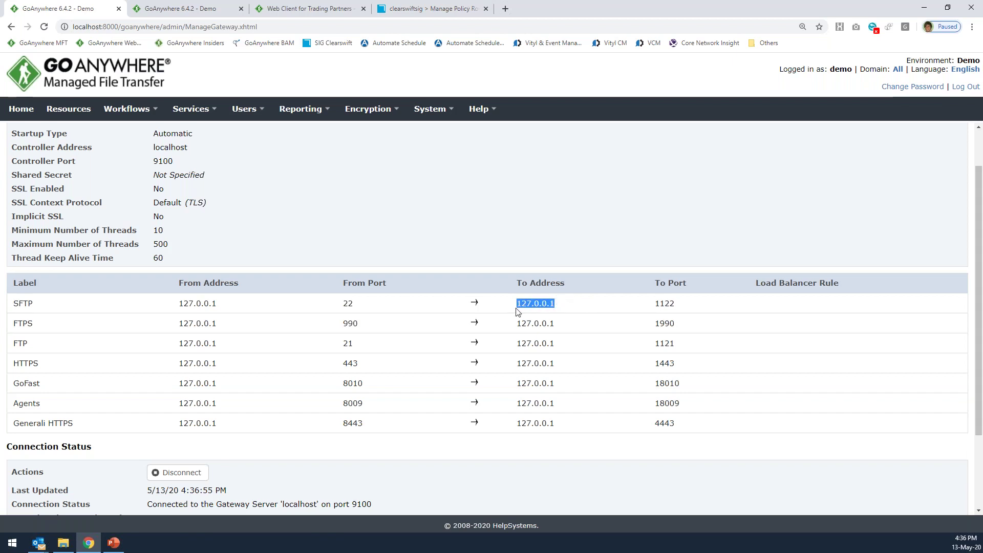
left_click_drag(653, 304, 674, 304)
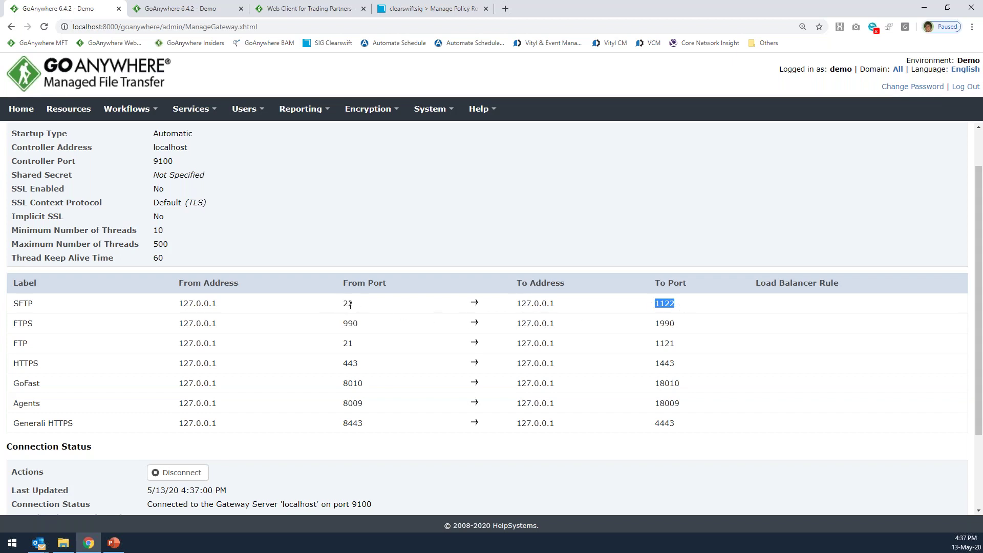
Re-highlight SFTP's 22 to 1122 port mapping, then finish with Done.
left_click_drag(339, 304, 353, 304)
left_click_drag(516, 310, 575, 312)
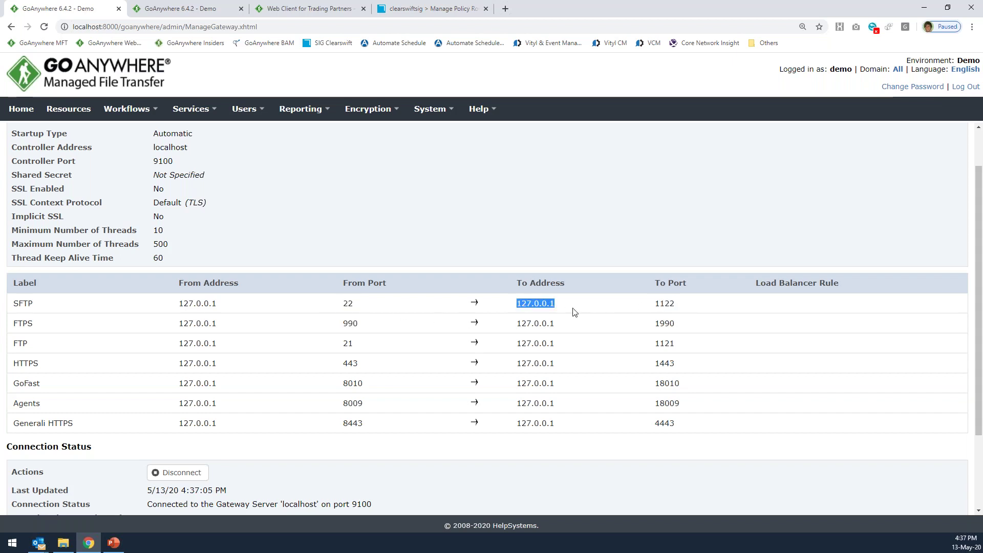
left_click_drag(177, 305, 231, 308)
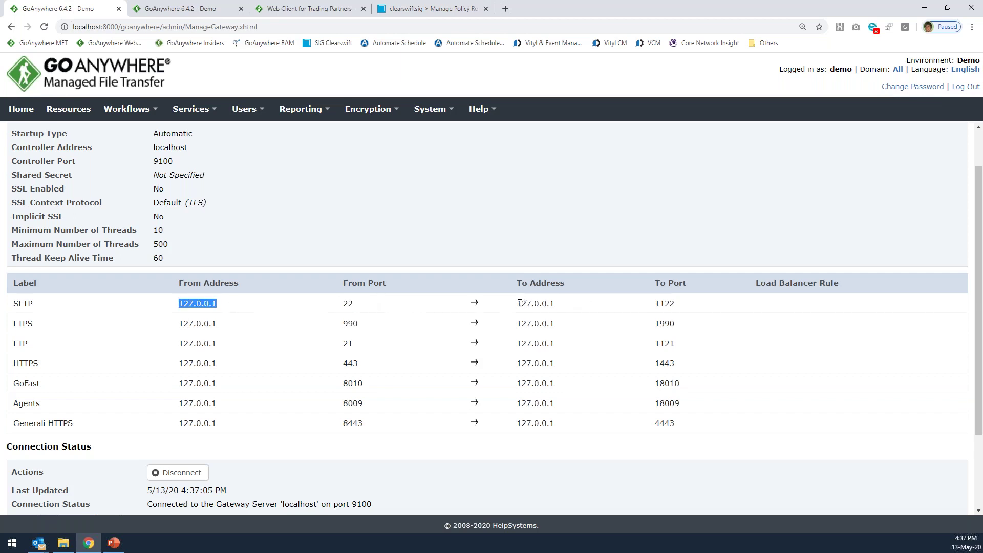
left_click_drag(516, 303, 570, 306)
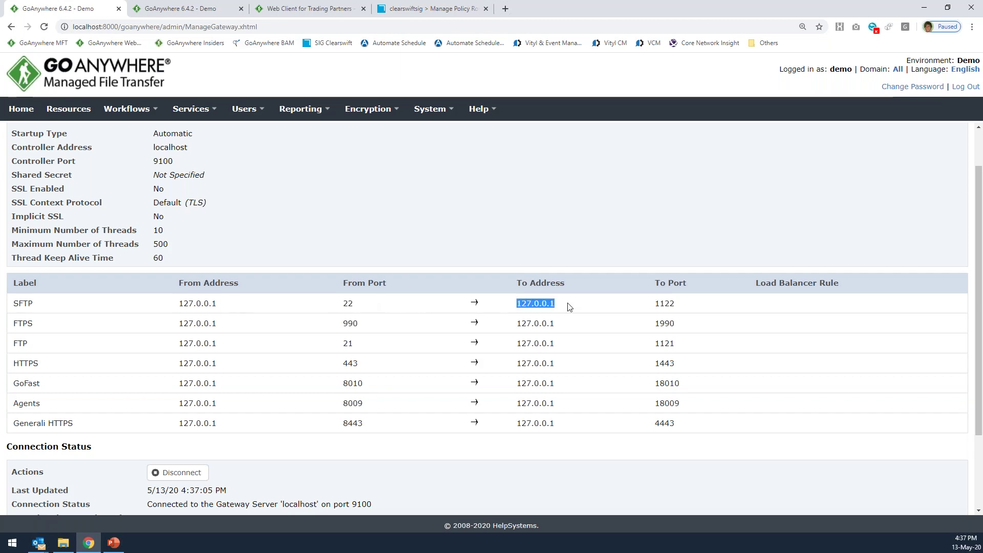
double_click(347, 304)
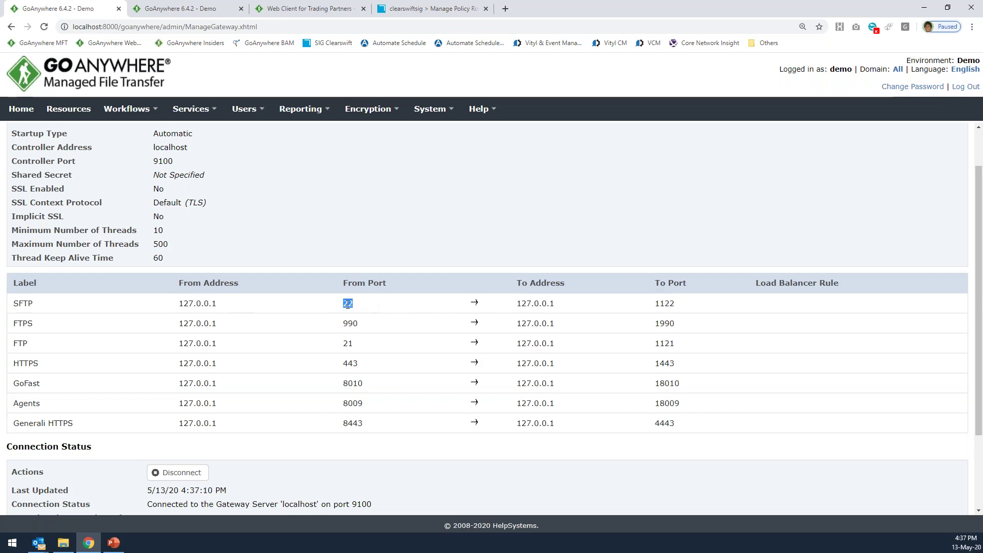
double_click(660, 304)
scroll(174, 332, "up", 3)
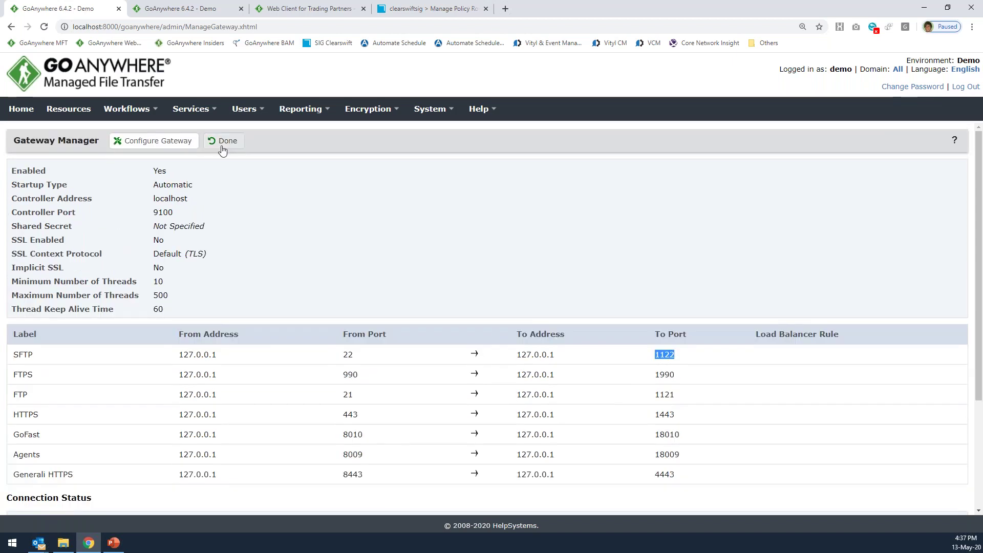
left_click(220, 141)
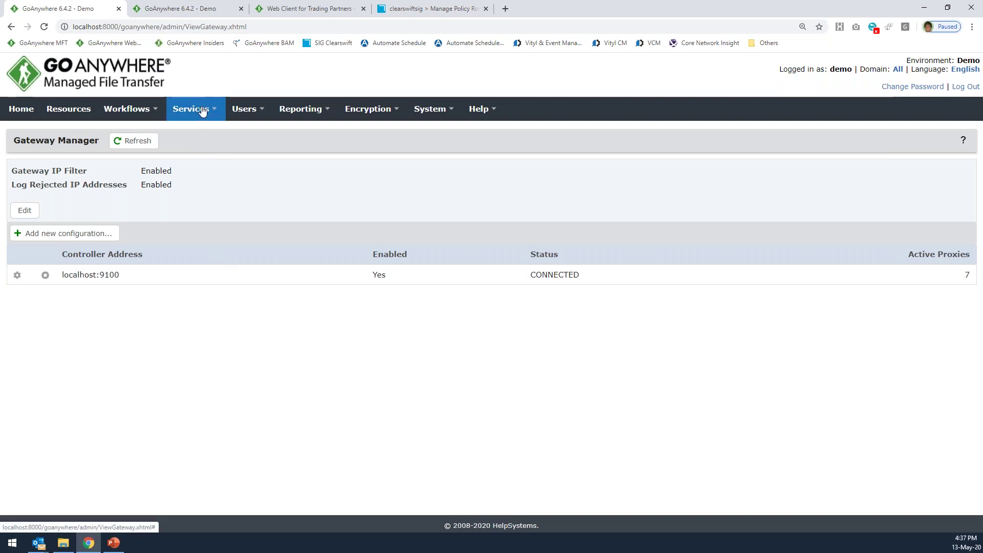
Open Service Manager, highlight HTTPS in the first service row, and open the Users menu.
mouse_move(202, 110)
left_click(200, 133)
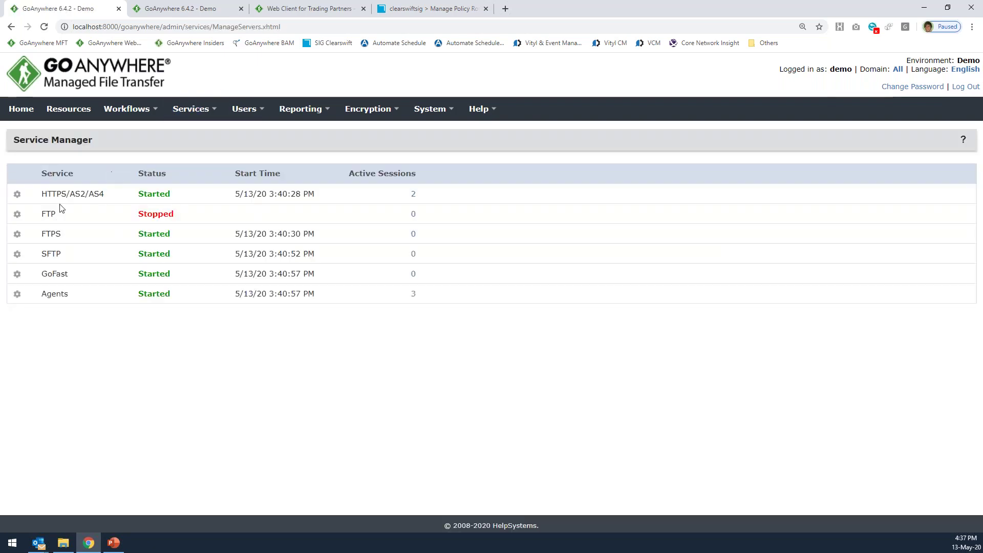
double_click(55, 195)
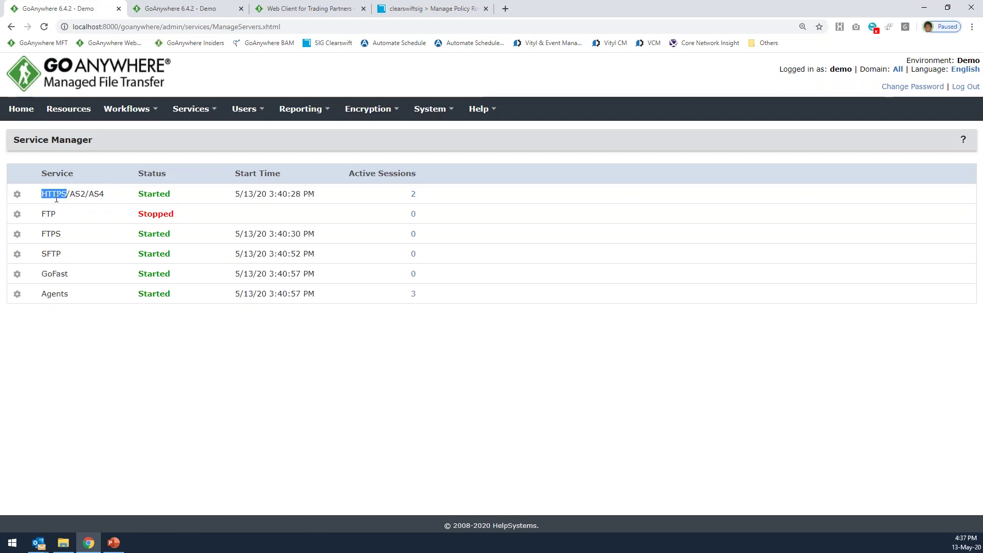
left_click(57, 265)
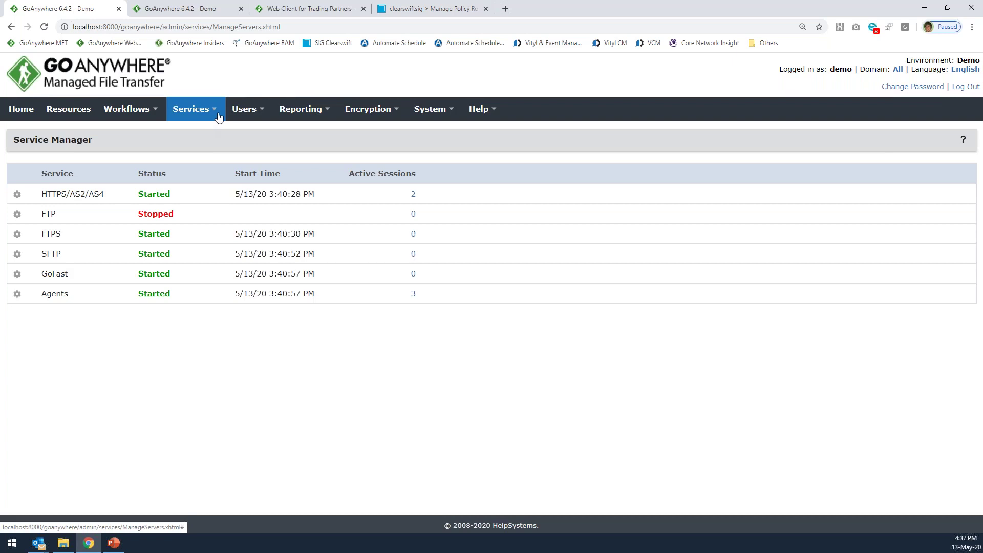
left_click(240, 114)
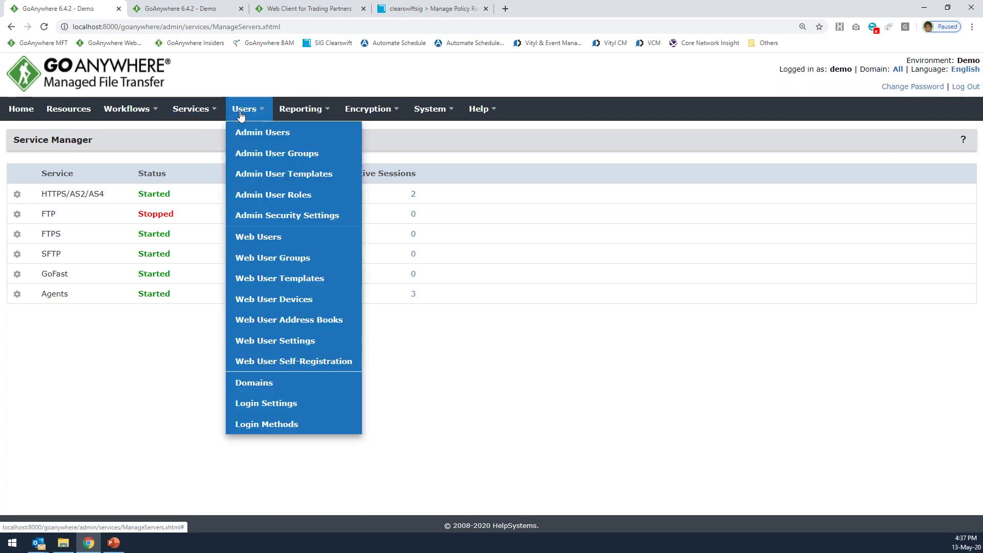
Open the Web Users list showing enabled accounts in the Default and Test domains.
left_click(281, 239)
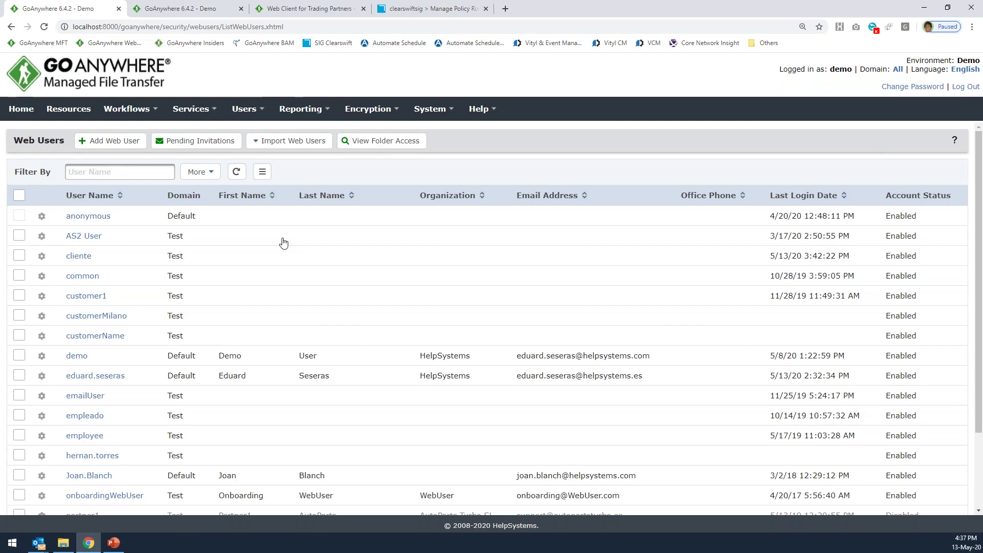
mouse_move(203, 122)
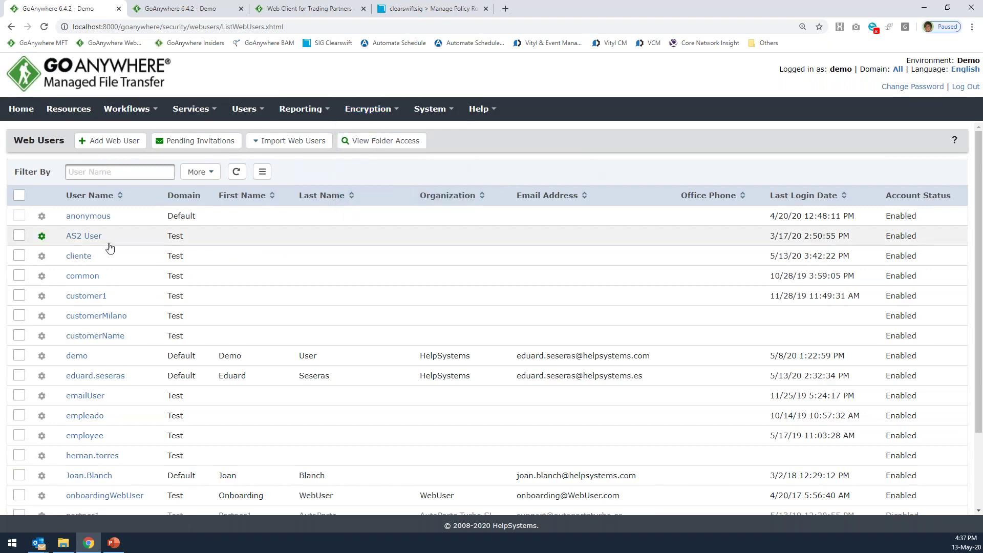
scroll(179, 211, "down", 2)
scroll(125, 402, "up", 2)
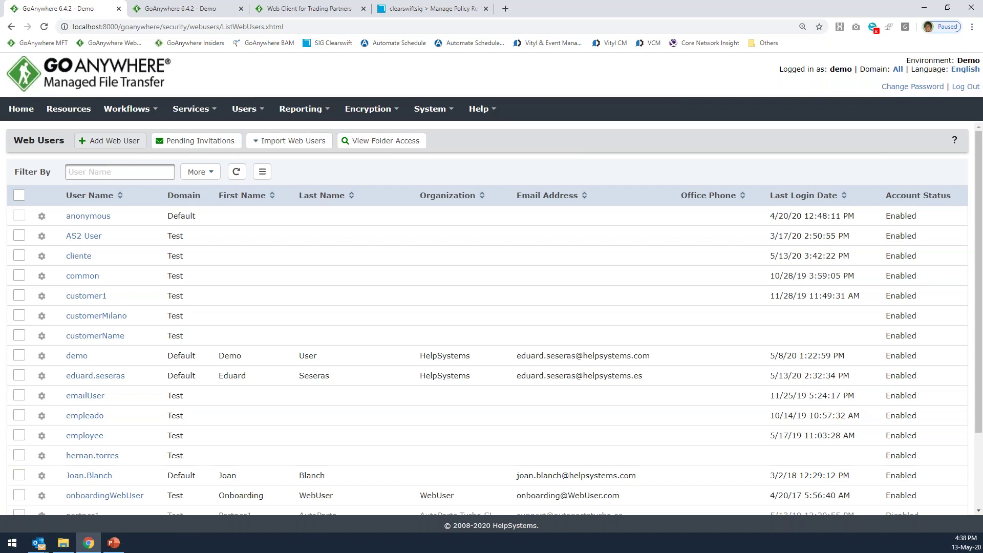
mouse_move(233, 116)
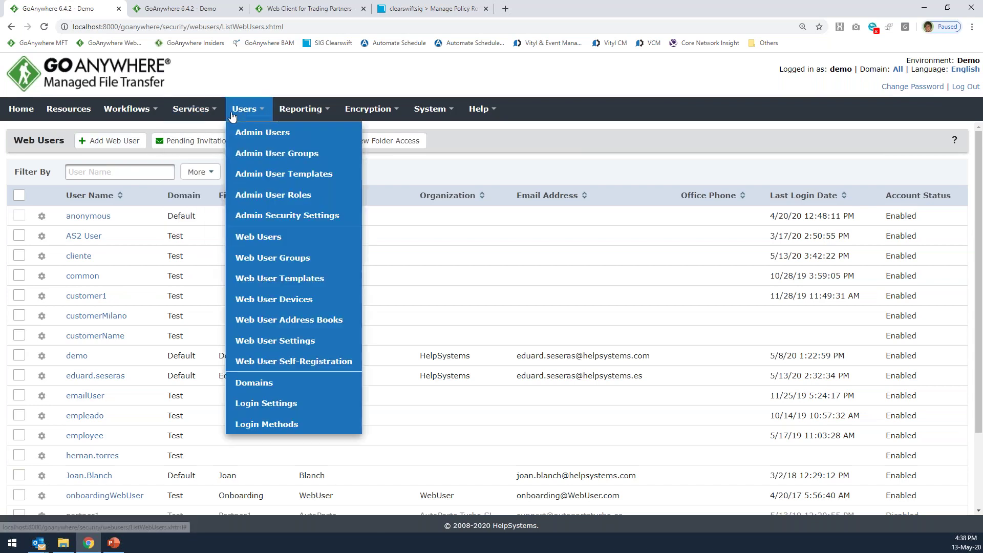
middle_click(265, 423)
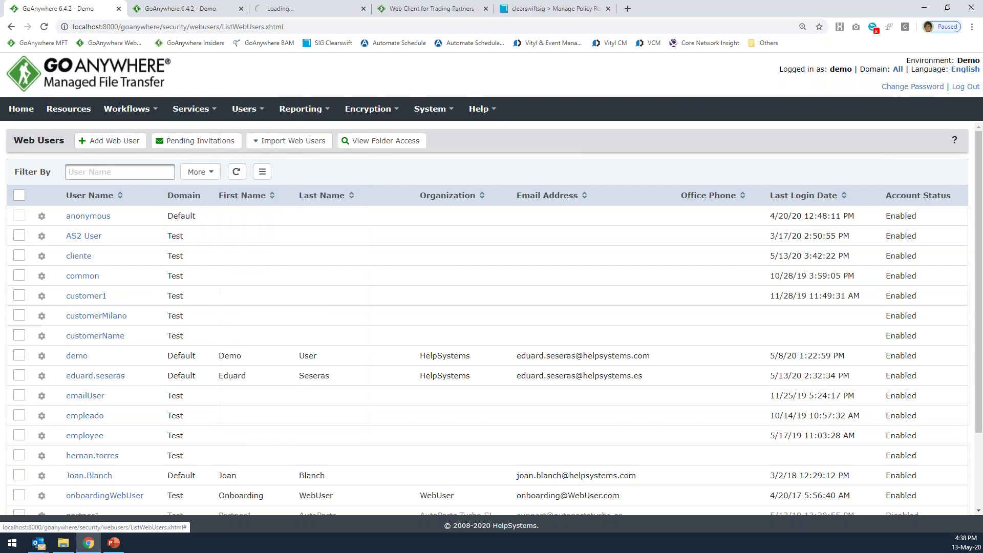
left_click(297, 9)
left_click(75, 8)
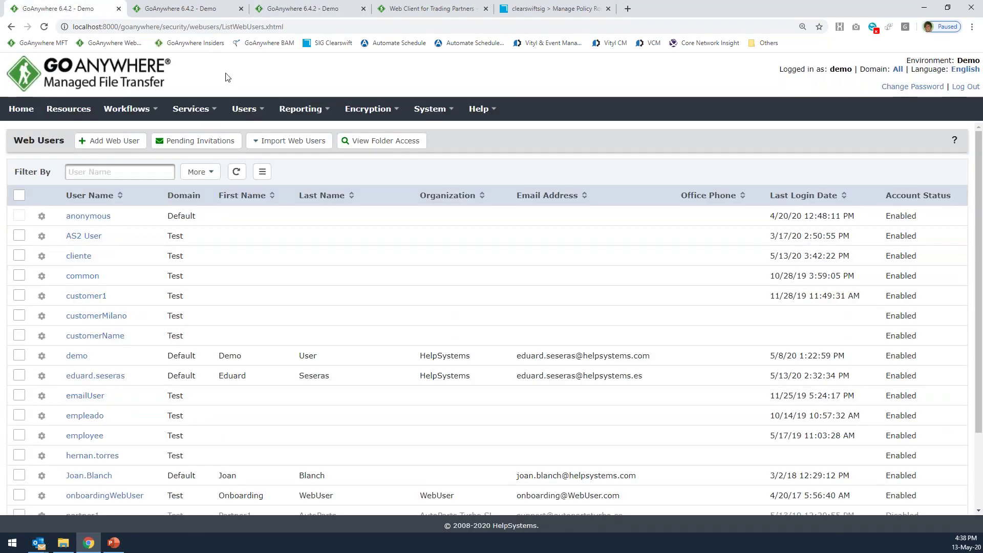
left_click(301, 8)
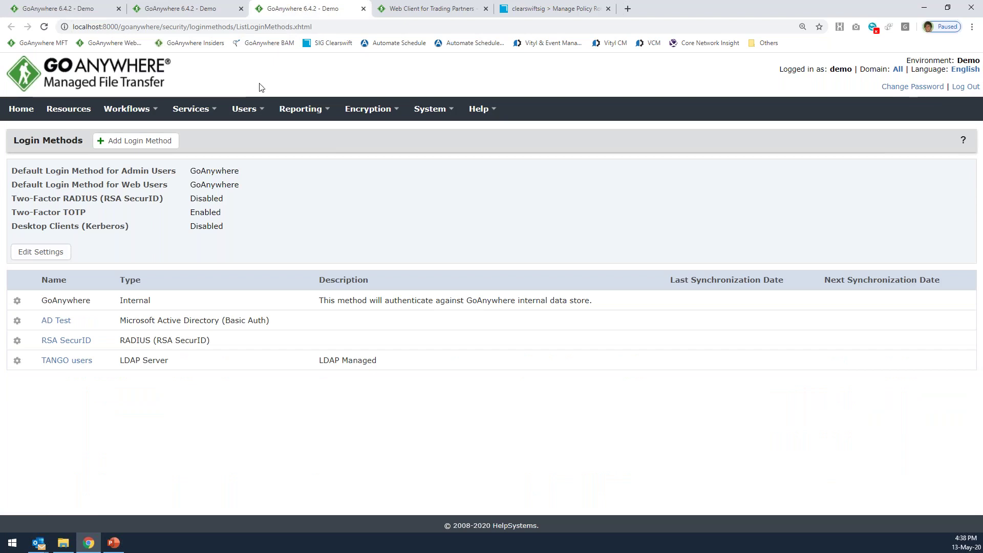
left_click(78, 365)
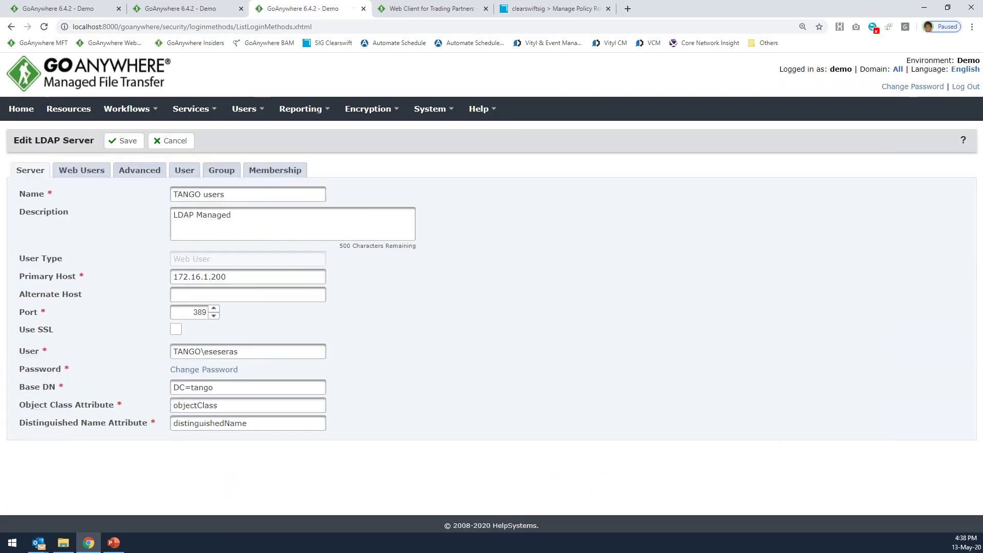
triple_click(193, 387)
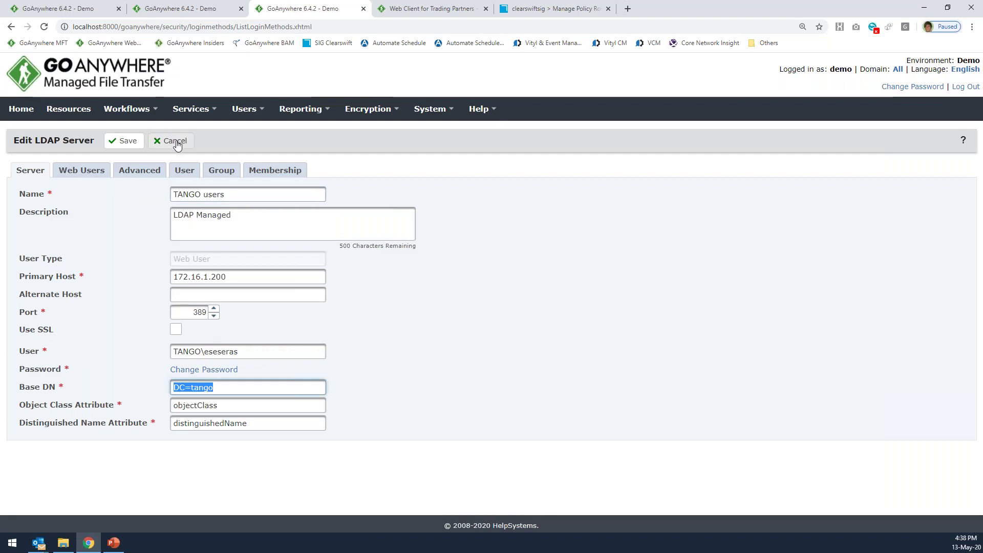
left_click(363, 9)
left_click(79, 9)
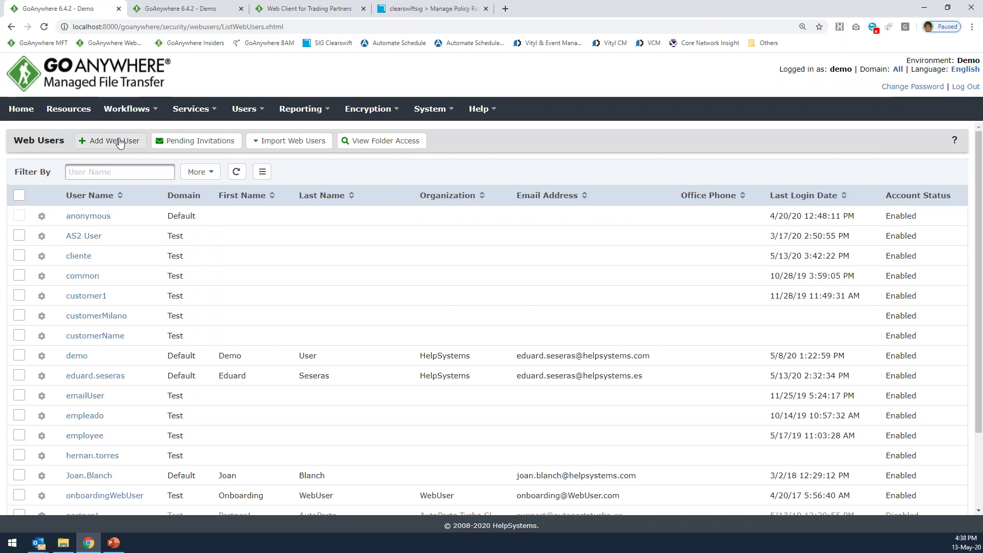
Show the Users menu pages, then switch to the Web Client for Trading Partners login tab.
mouse_move(146, 114)
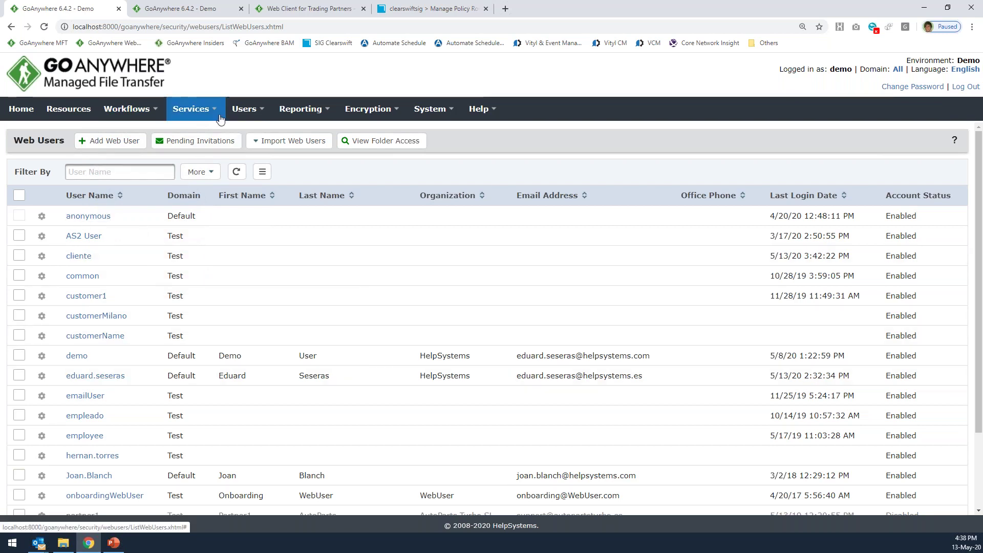
left_click(244, 109)
left_click(235, 114)
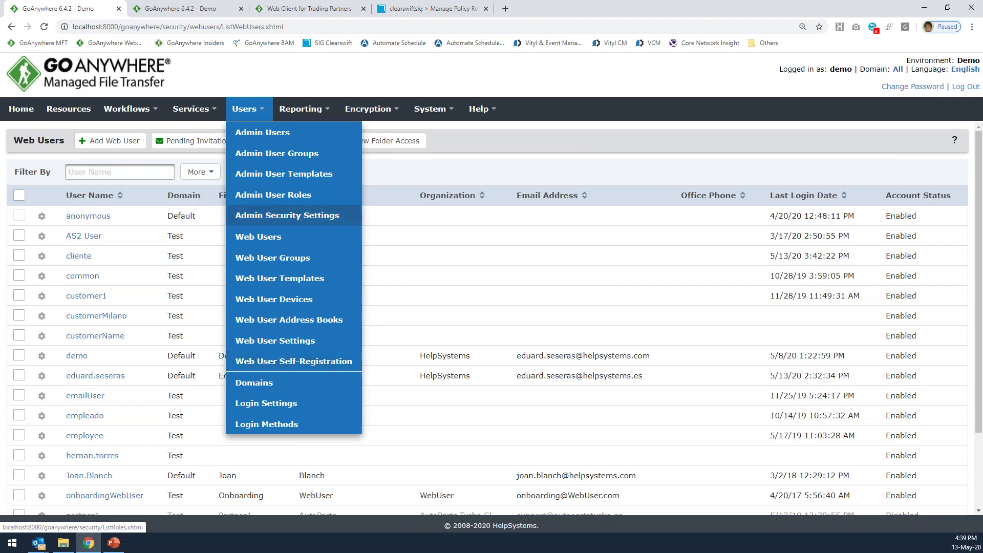
left_click(302, 10)
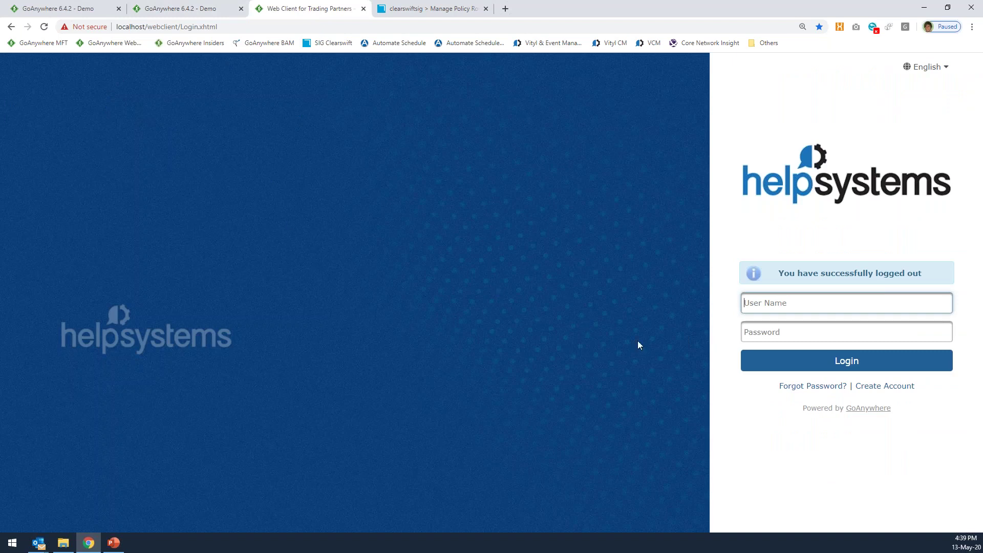
Open the Web Client's Create Account registration form, then return to the admin console tab.
left_click(748, 305)
left_click(847, 388)
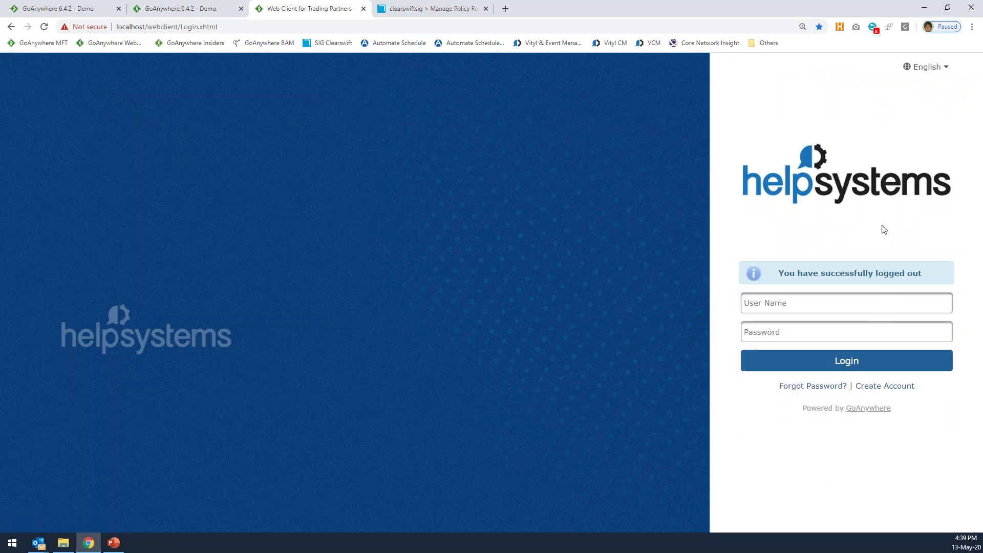
left_click(884, 386)
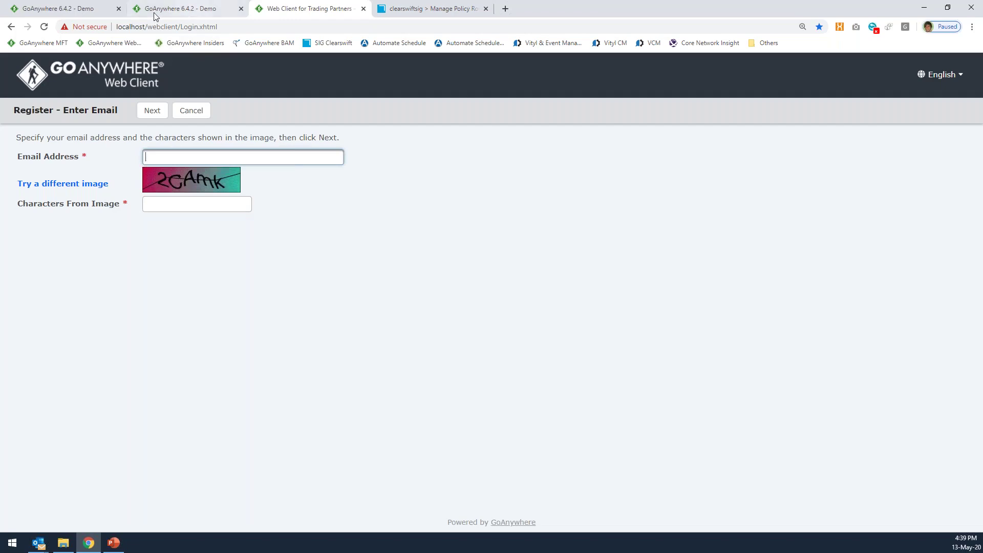
left_click(56, 8)
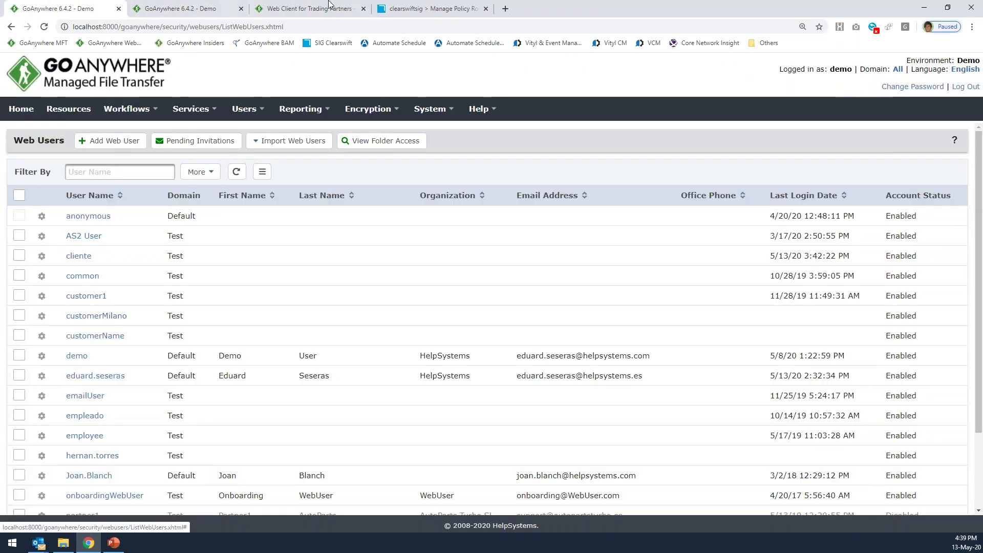
key("ctrl+3")
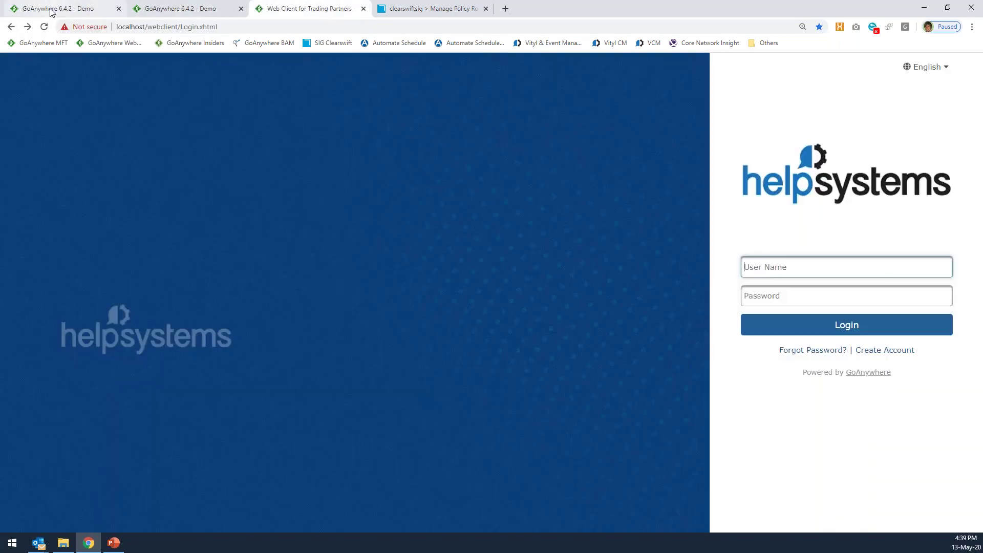
left_click(49, 10)
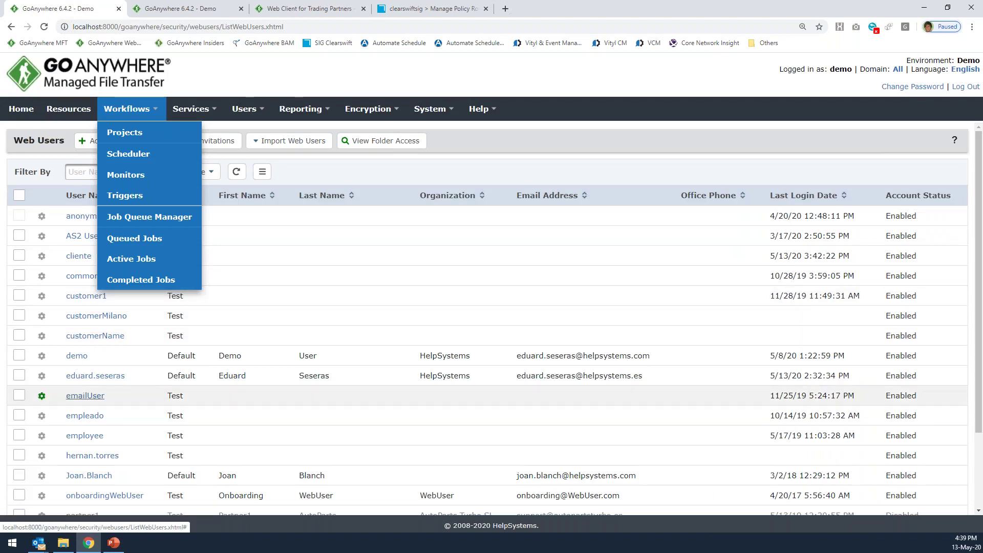
mouse_move(245, 108)
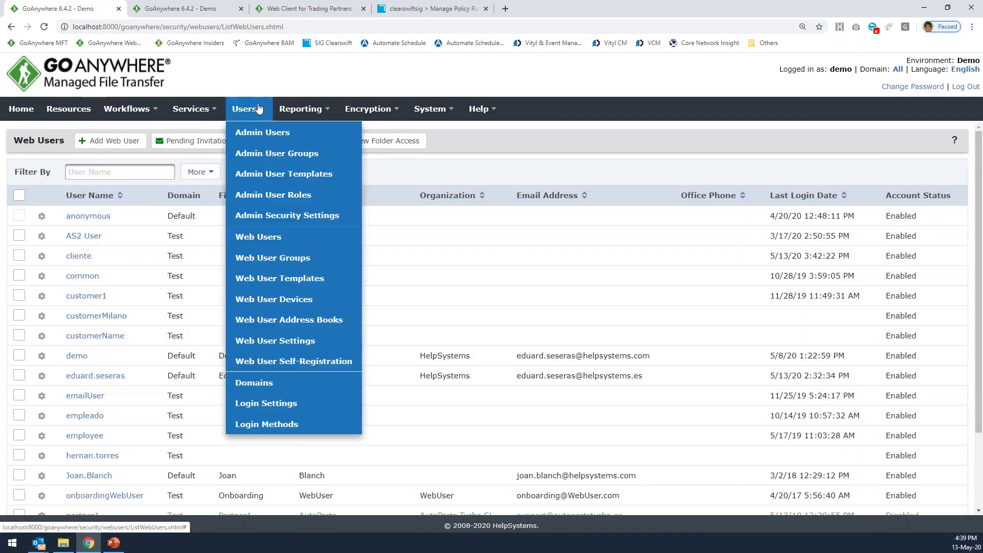
left_click(299, 362)
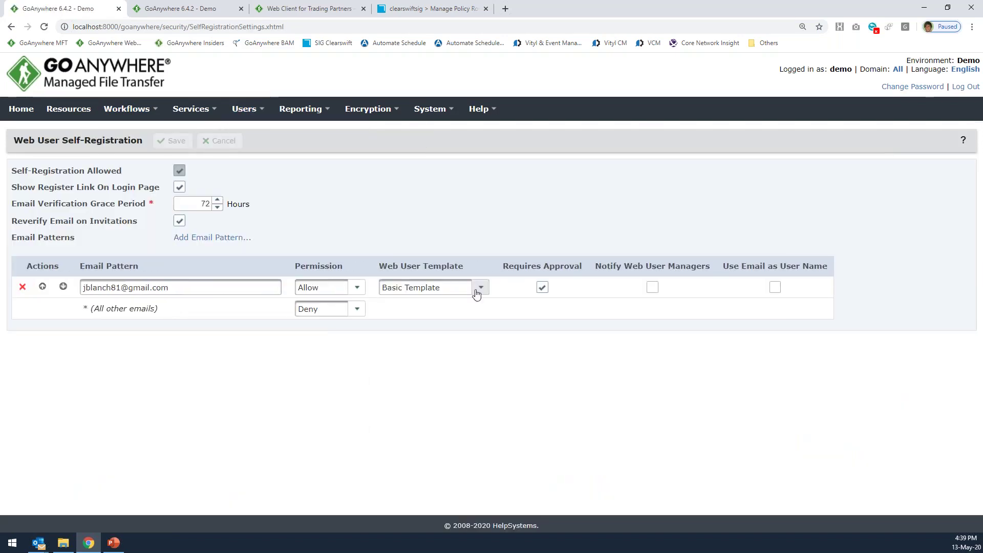
left_click_drag(579, 266, 508, 267)
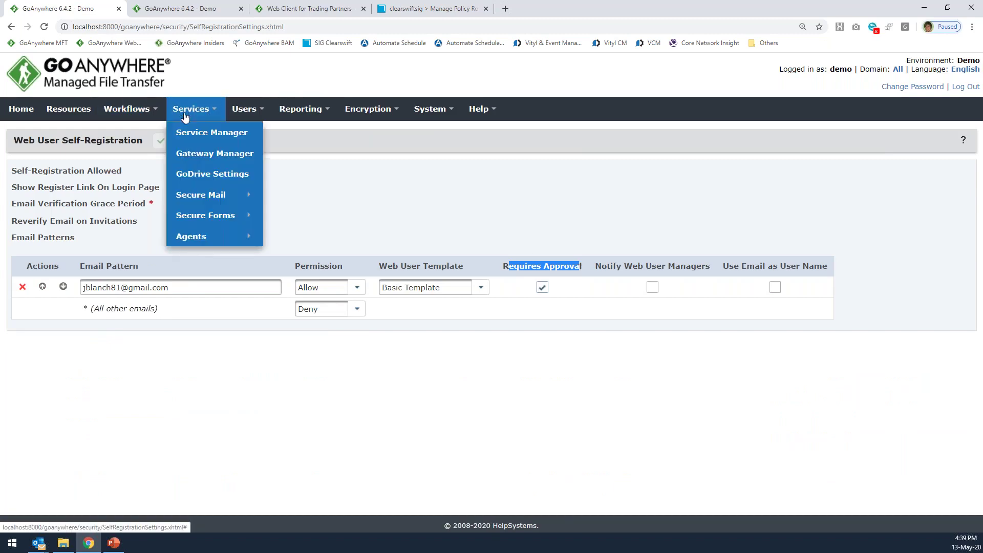
mouse_move(246, 123)
left_click(245, 237)
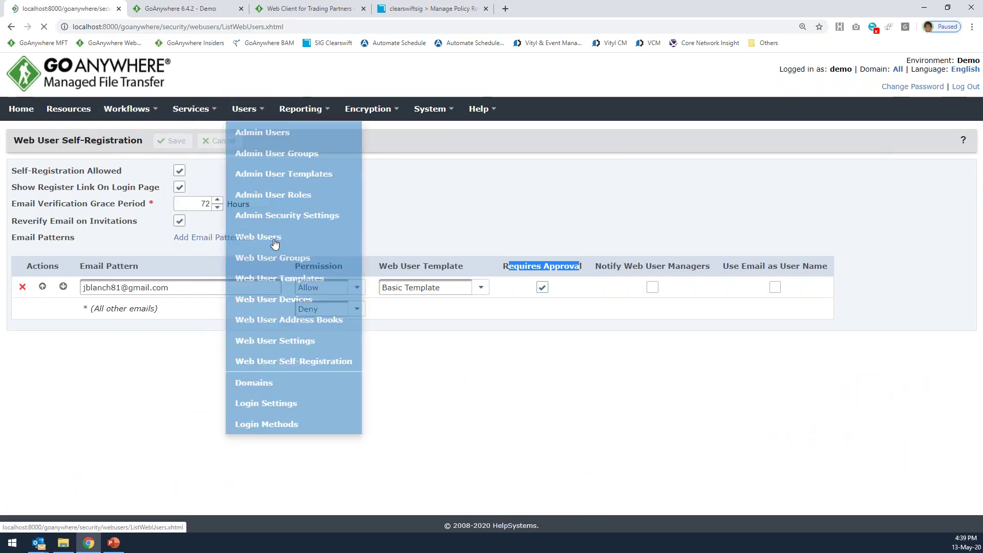
scroll(84, 475, "down", 2)
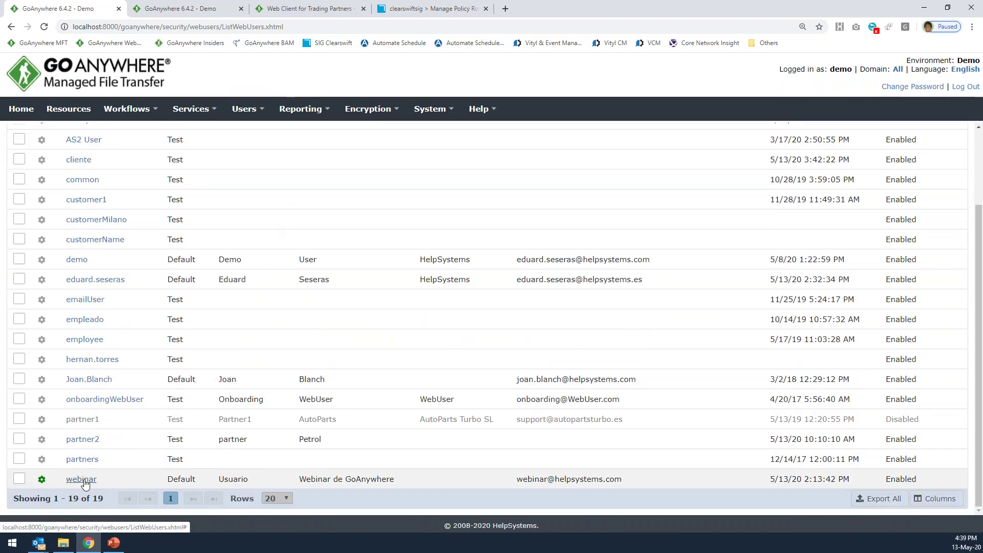
scroll(98, 268, "up", 2)
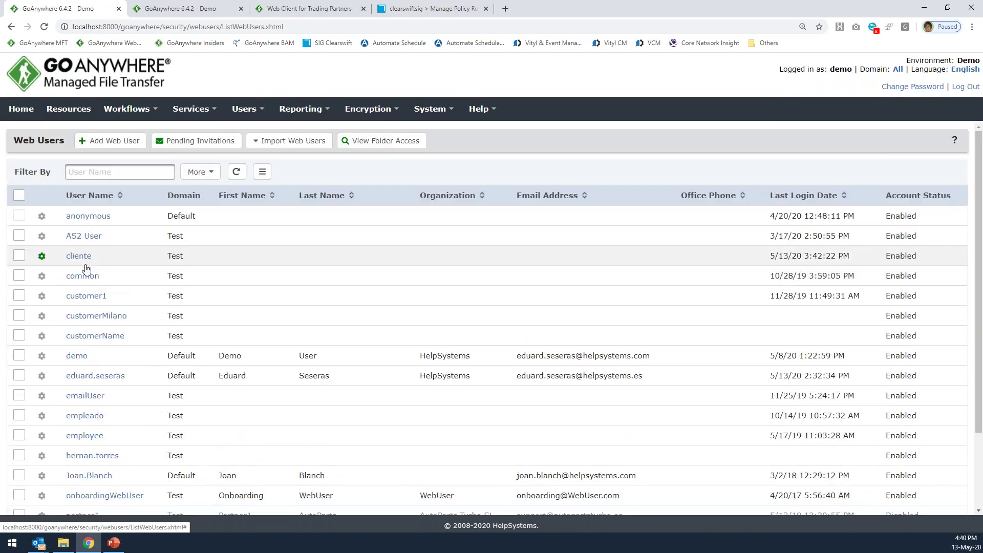
In cliente's Authentication Types, try SFTP key options and set FTPS (Implicit SSL) to Certificate.
left_click(82, 256)
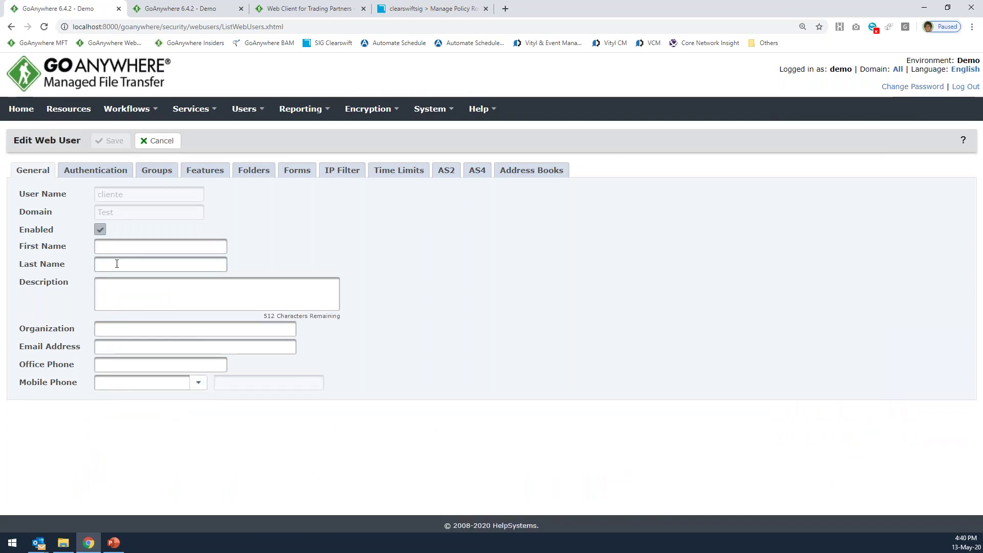
left_click(95, 170)
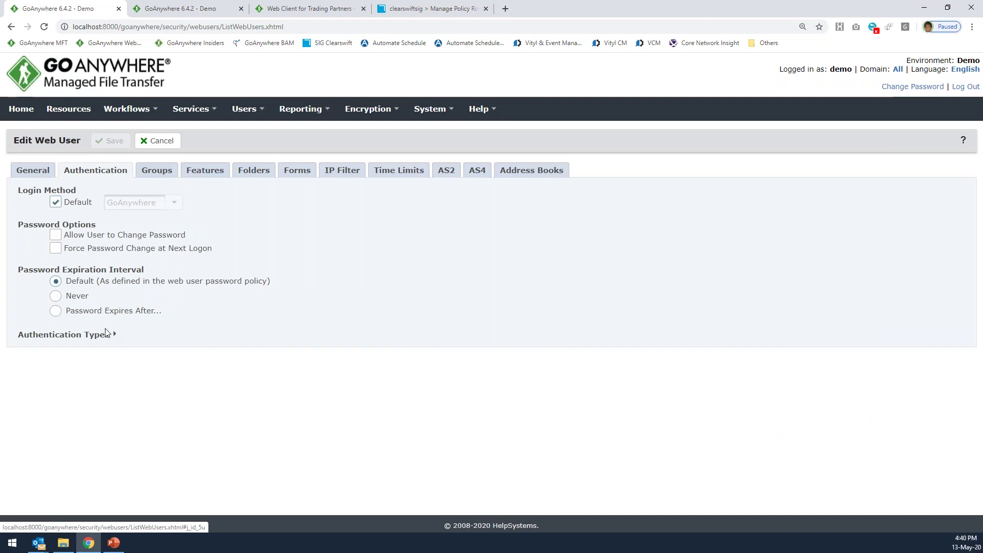
left_click(107, 333)
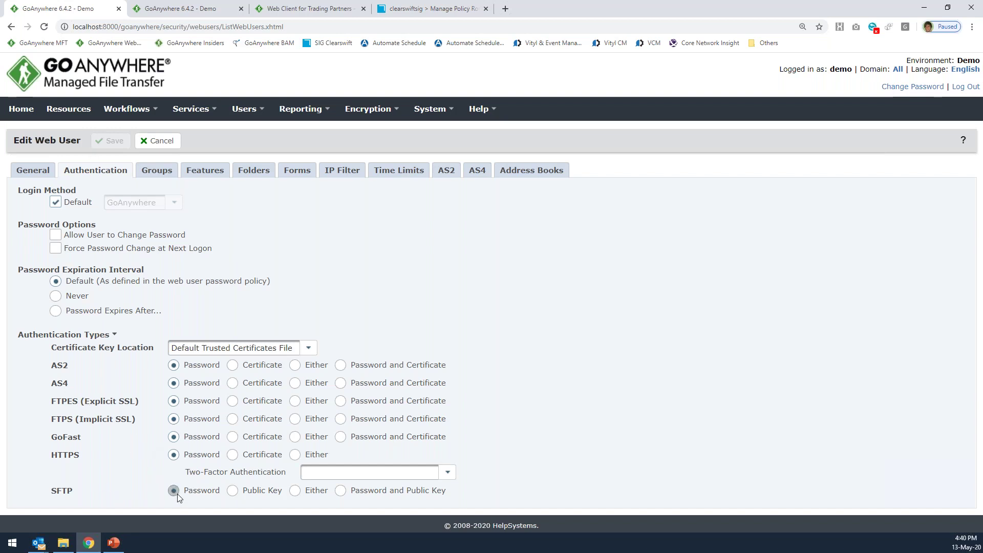
left_click(246, 495)
left_click(341, 490)
left_click(232, 419)
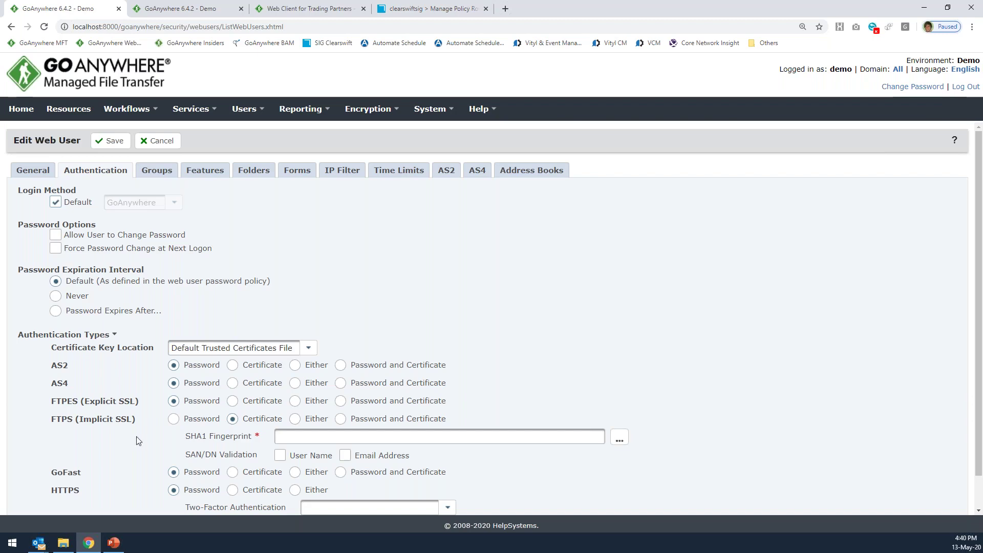
Select the as2 server cert for the fingerprint, then set FTPS (Implicit SSL) back to Password.
left_click(617, 440)
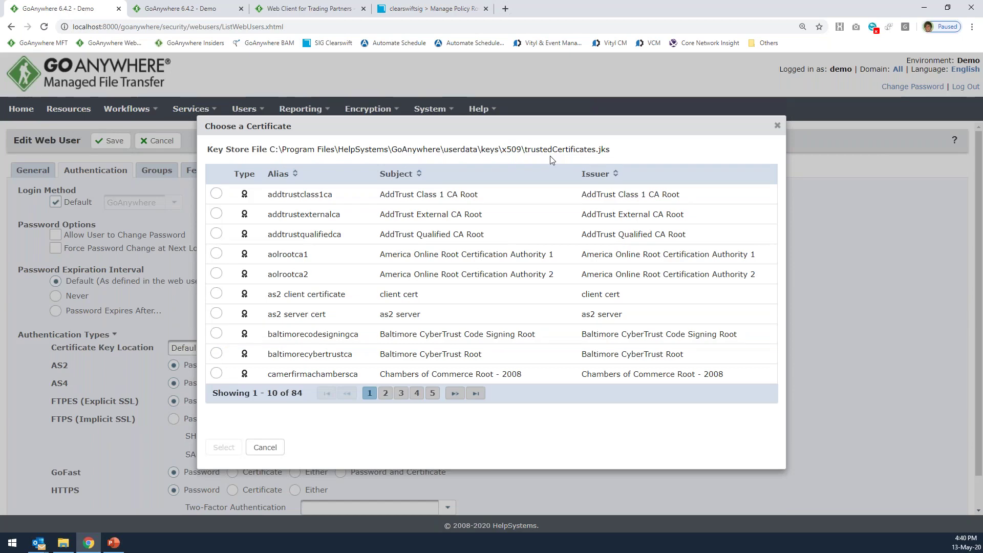
left_click(217, 313)
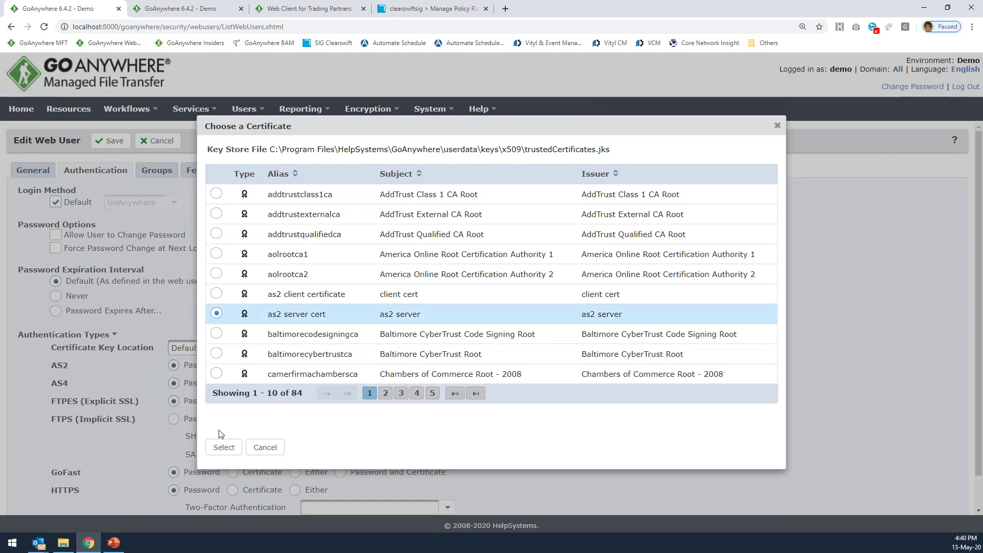
left_click(223, 447)
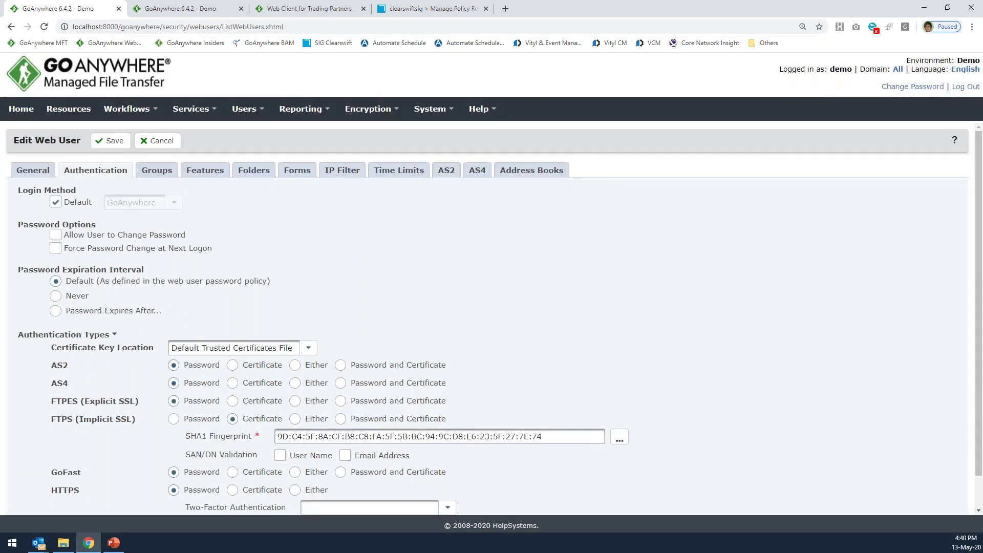
left_click(173, 419)
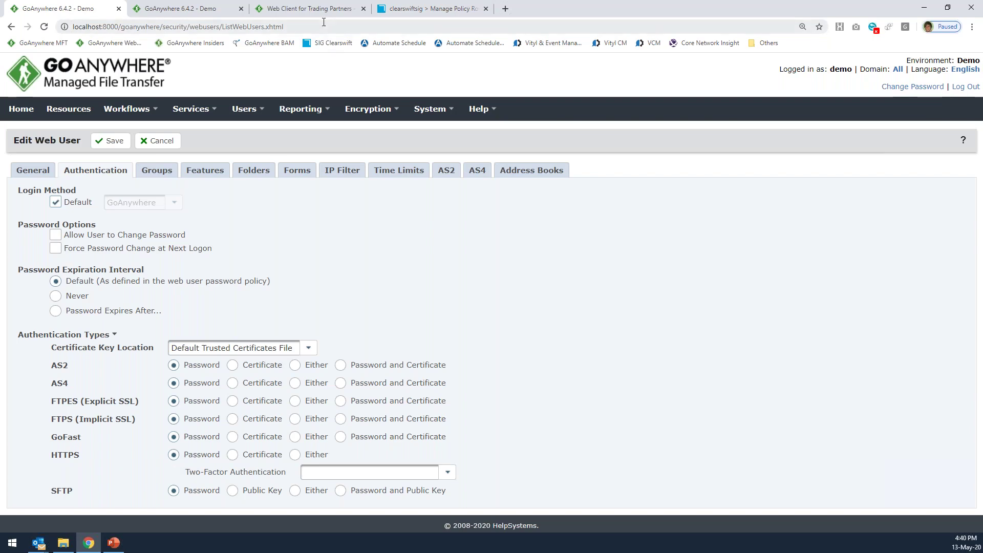
Set the web user's HTTPS two-factor authentication to Time-based One-Time Password, then view the Features tab.
left_click(312, 9)
left_click(58, 9)
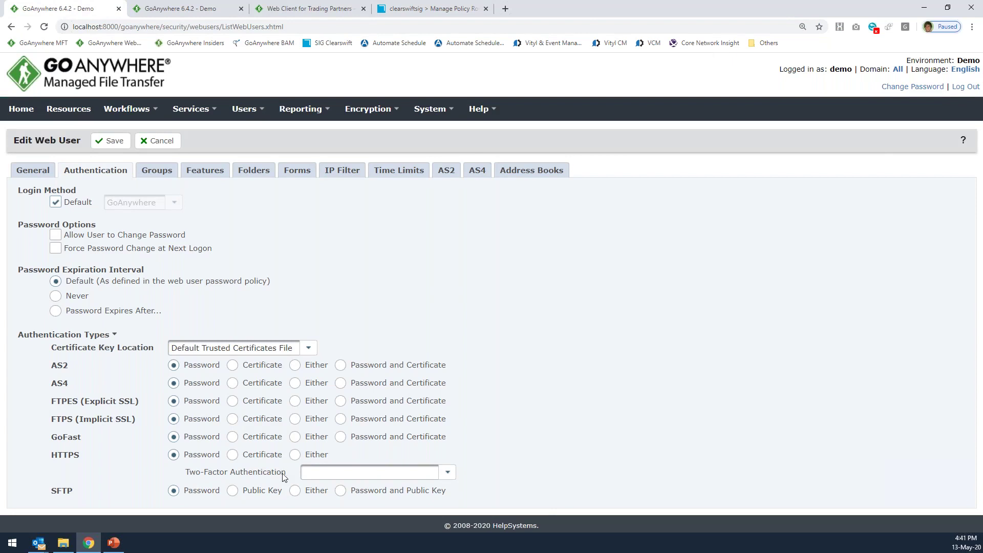
left_click(399, 478)
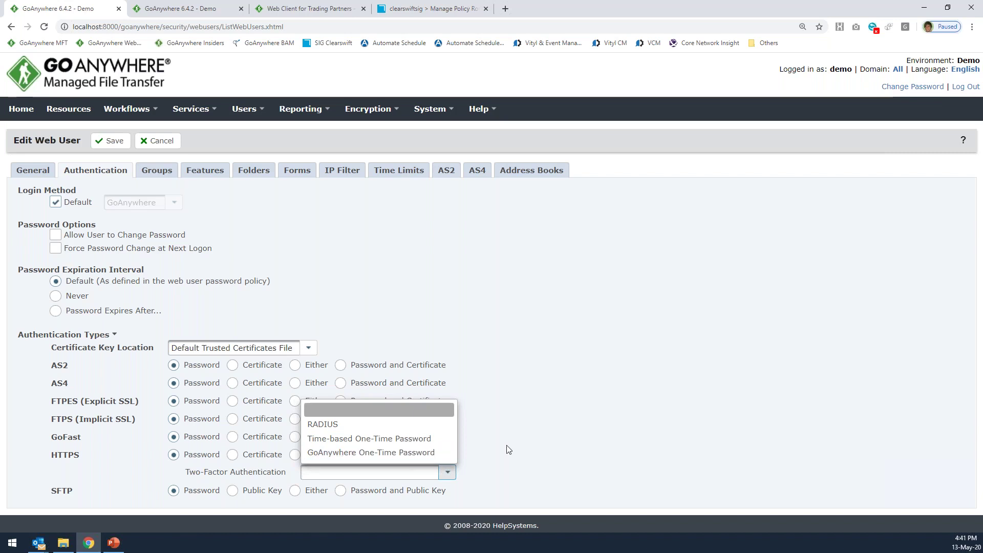
left_click(495, 457)
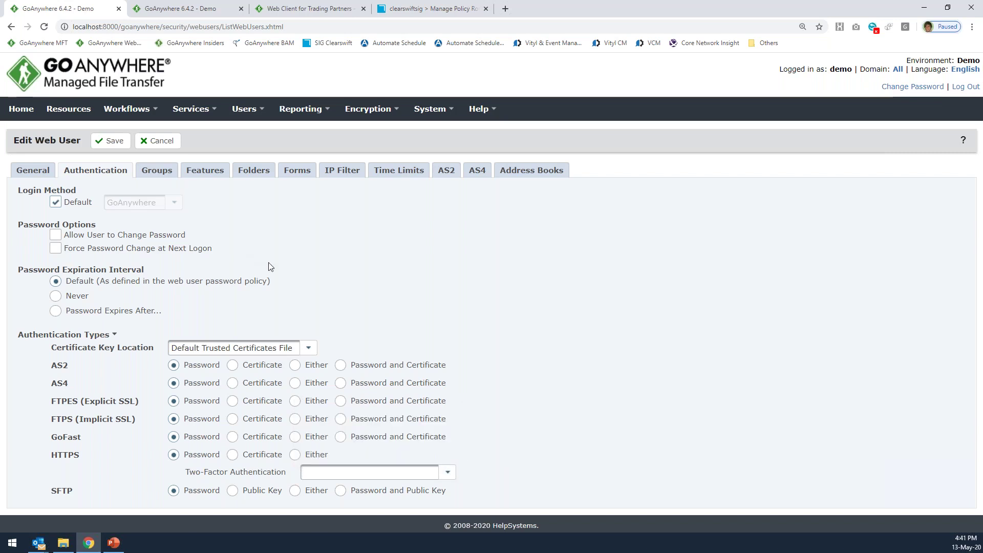
left_click(440, 475)
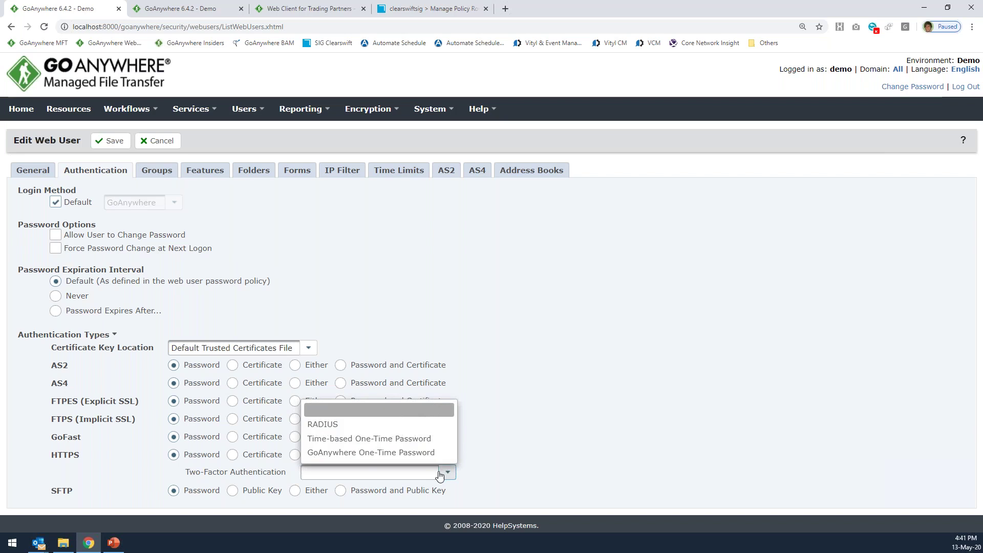
left_click(376, 442)
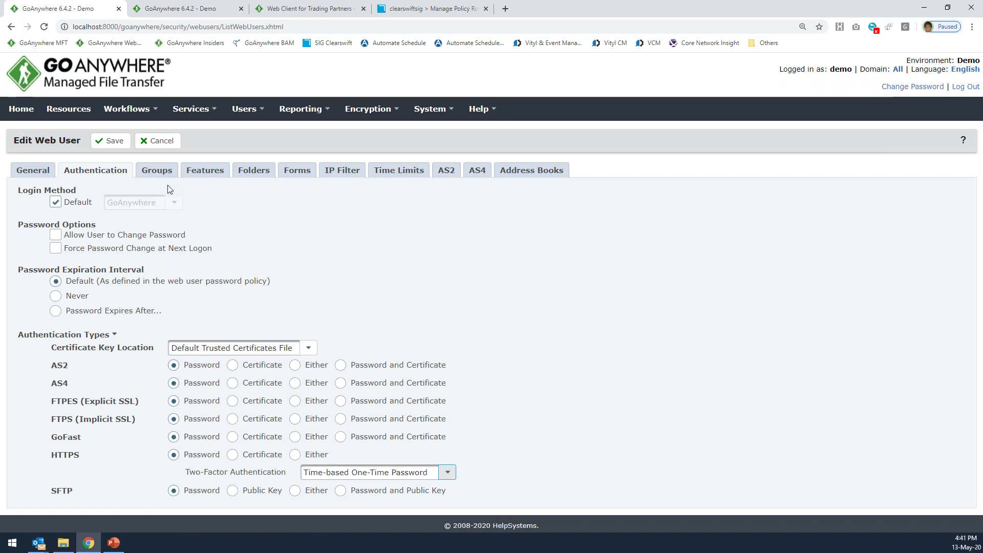
left_click_drag(52, 455, 76, 457)
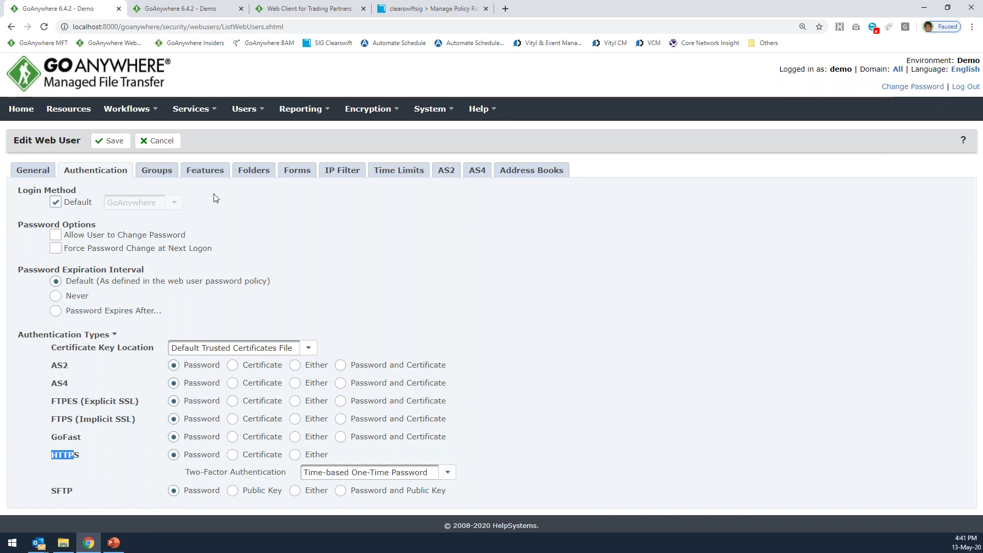
left_click(217, 173)
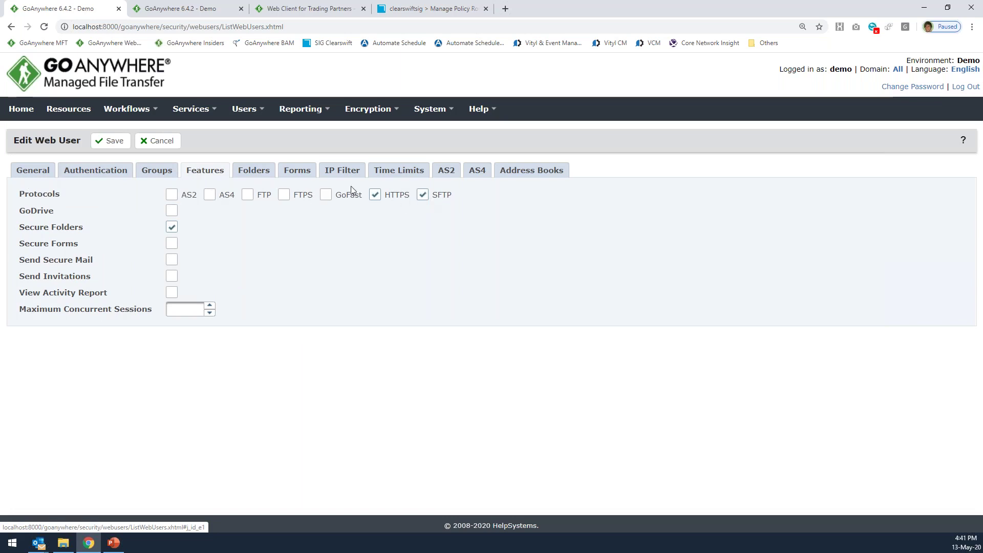
Show the Folders tab with home directory C:\GoAnywhere demo\Agent2\Enviar and folders Entrada and Salida.
mouse_move(201, 118)
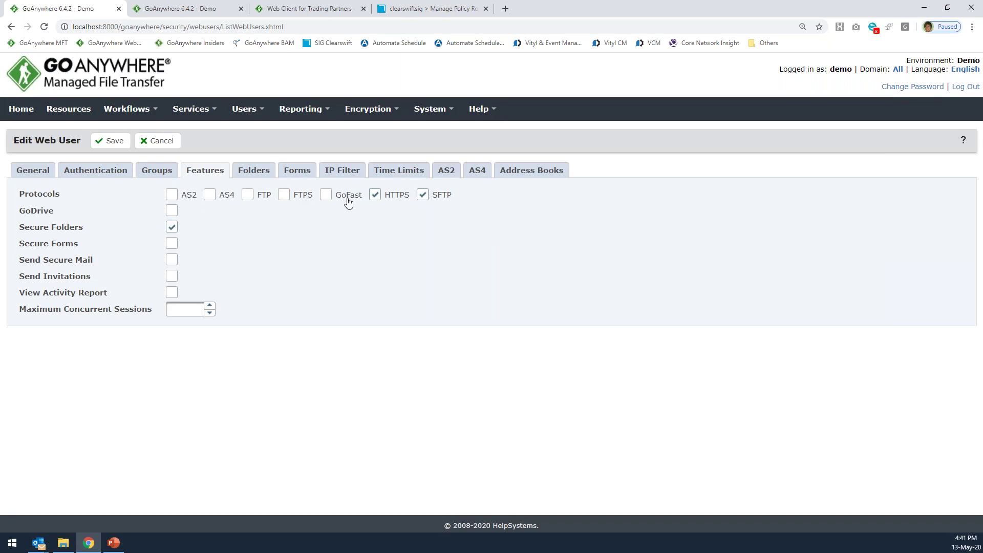
left_click(270, 174)
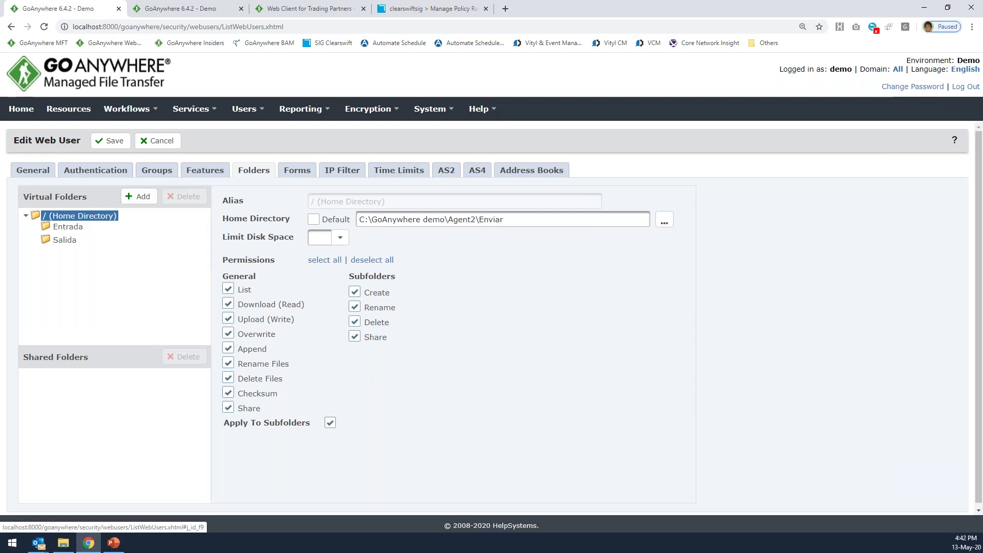
Compare the Entrada and Salida permissions, then add a blank virtual folder under / (Home Directory).
left_click(71, 227)
left_click(64, 240)
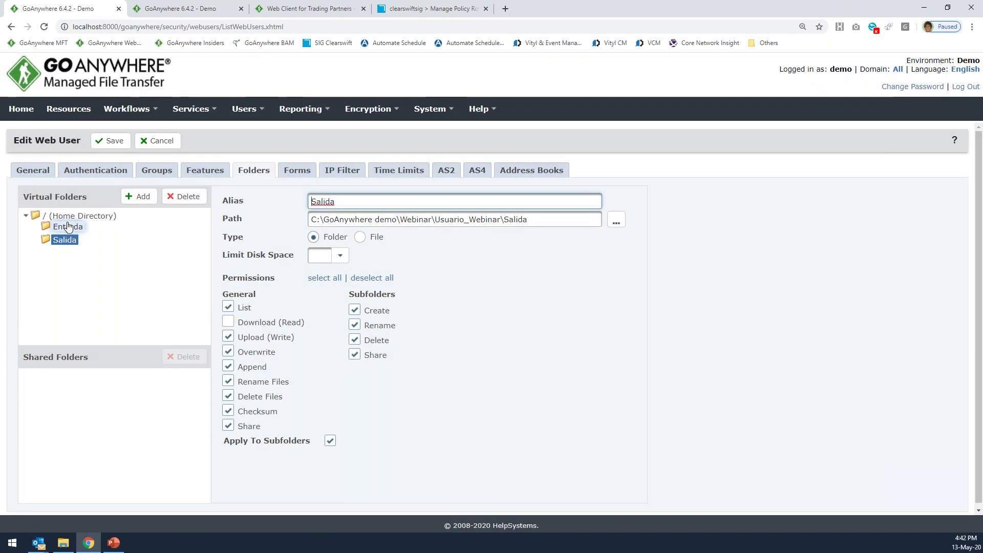
left_click(68, 227)
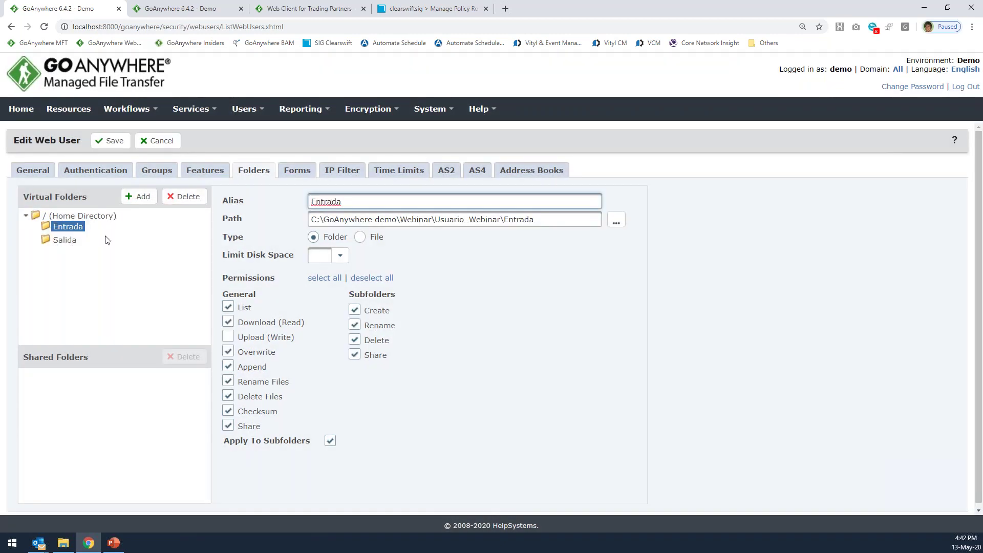
left_click(64, 240)
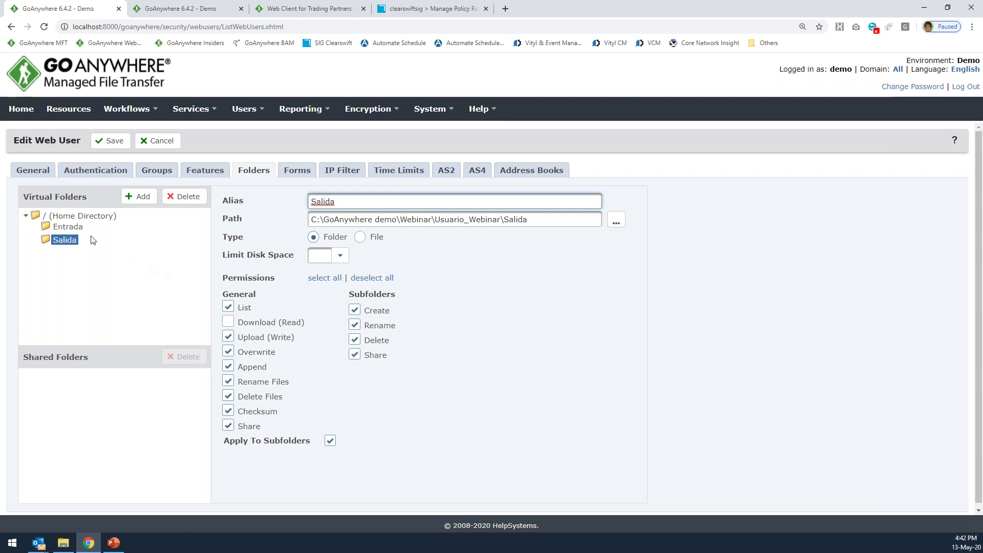
left_click(84, 215)
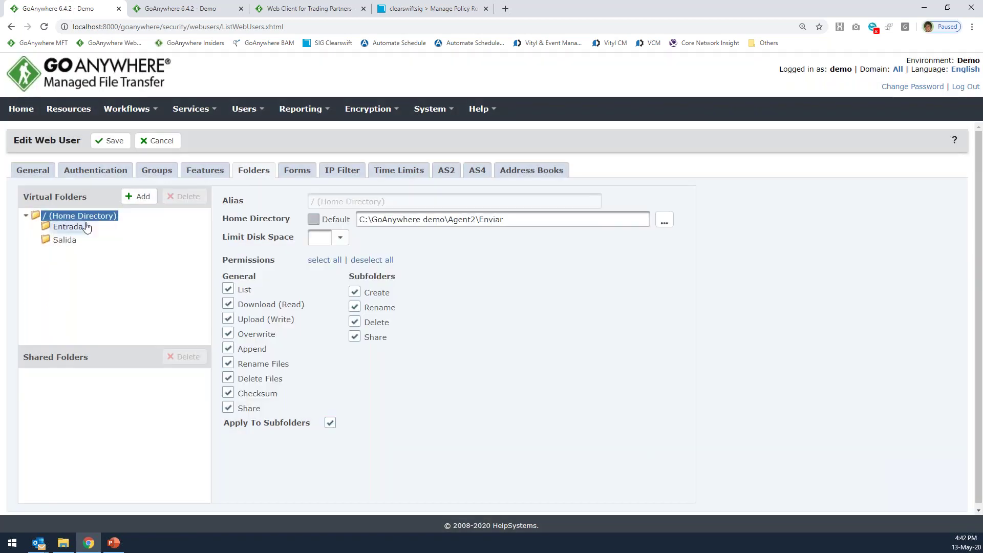
left_click(142, 197)
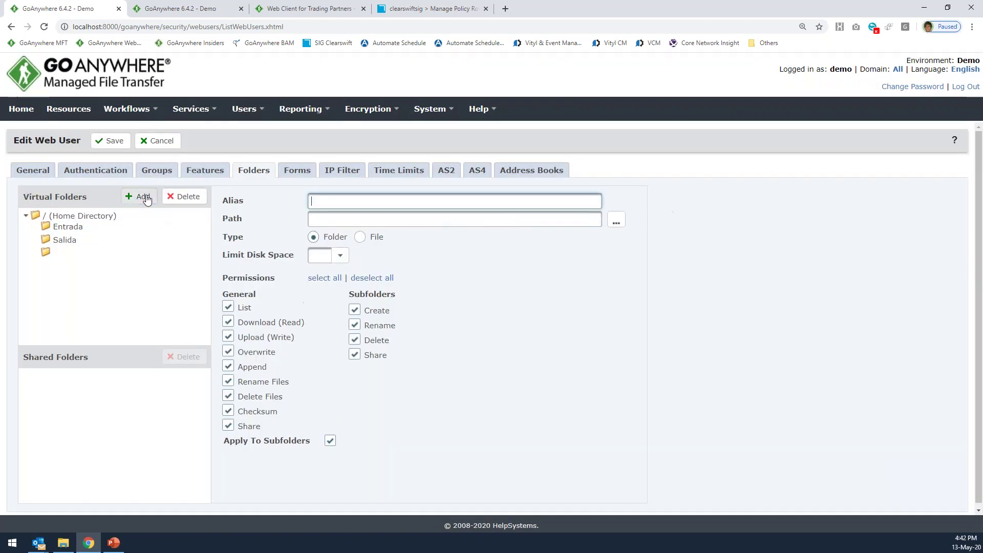
Set the new folder's path to C:\GoAnywhere demo\Webinar\ZIP\Procesados.
left_click(617, 223)
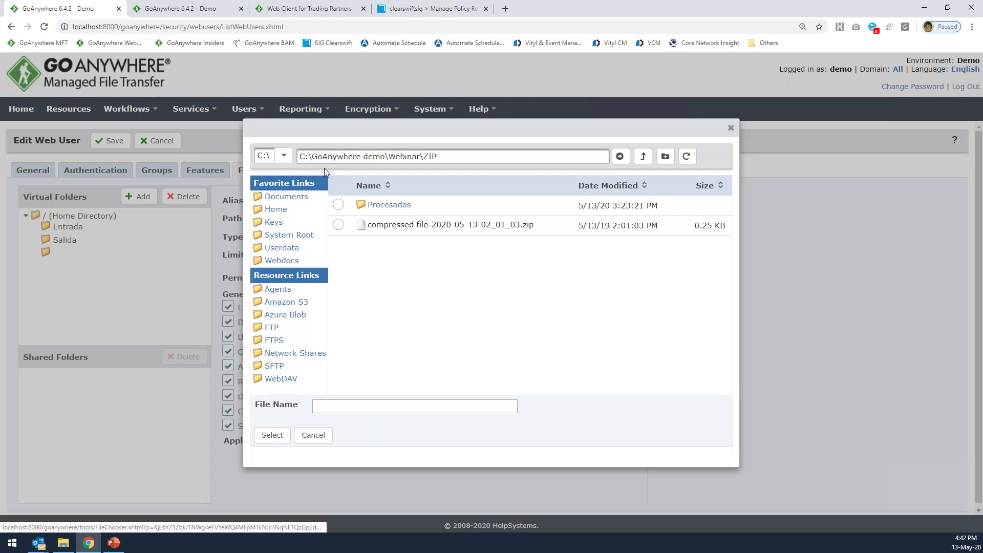
left_click_drag(453, 156, 275, 167)
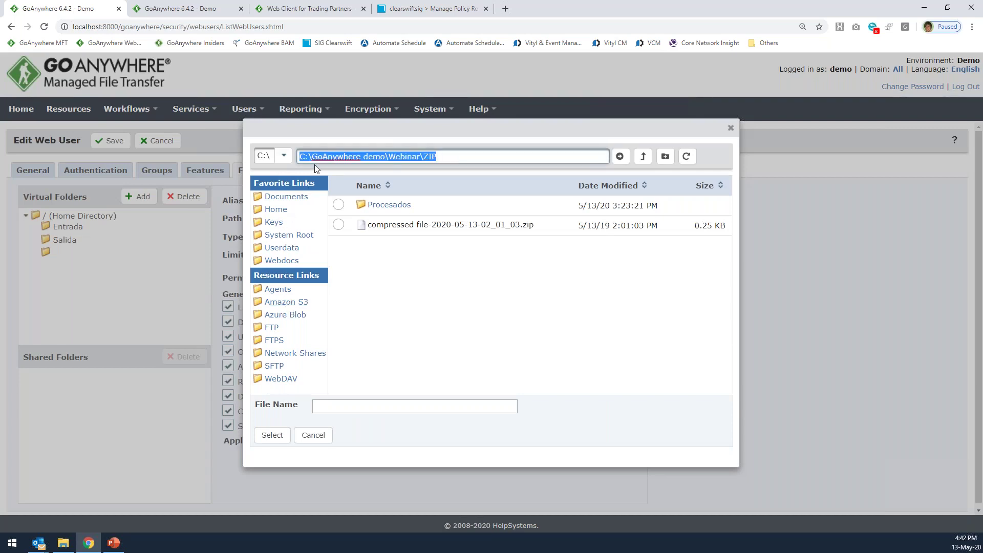
left_click(339, 204)
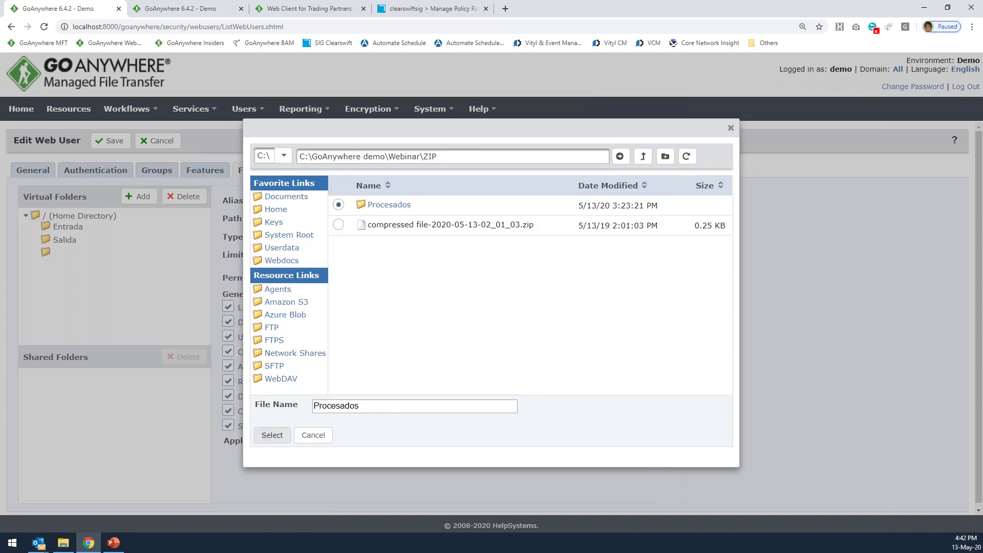
left_click(272, 435)
Name the virtual folder alias 'Test', correcting the 'TEst' typo.
left_click(347, 199)
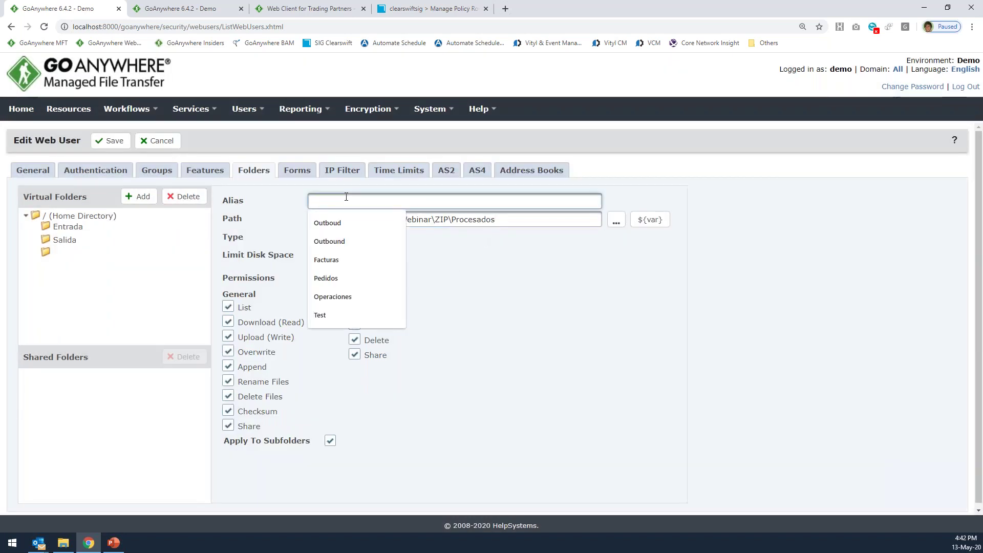
type("TEst")
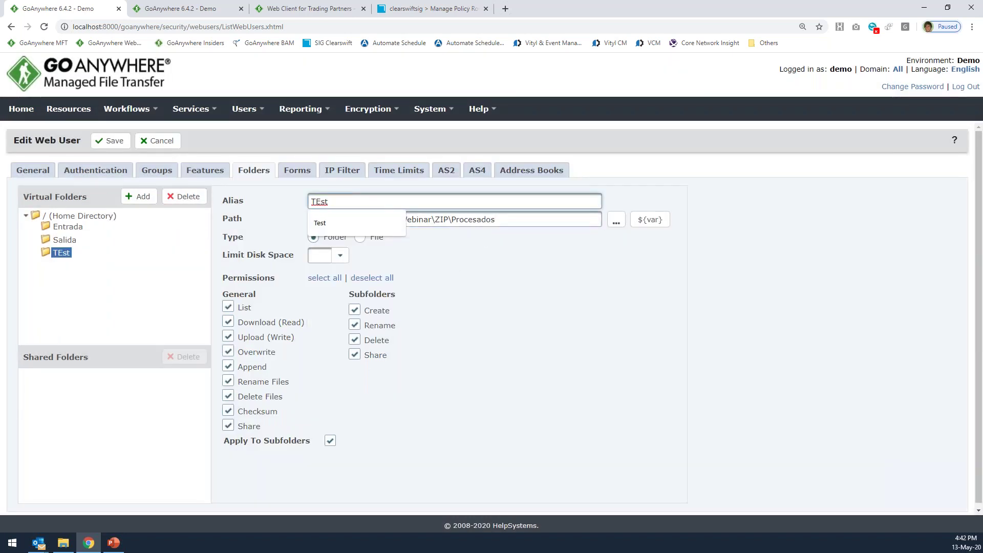
left_click(379, 220)
key("ctrl+a")
double_click(316, 203)
type("Test")
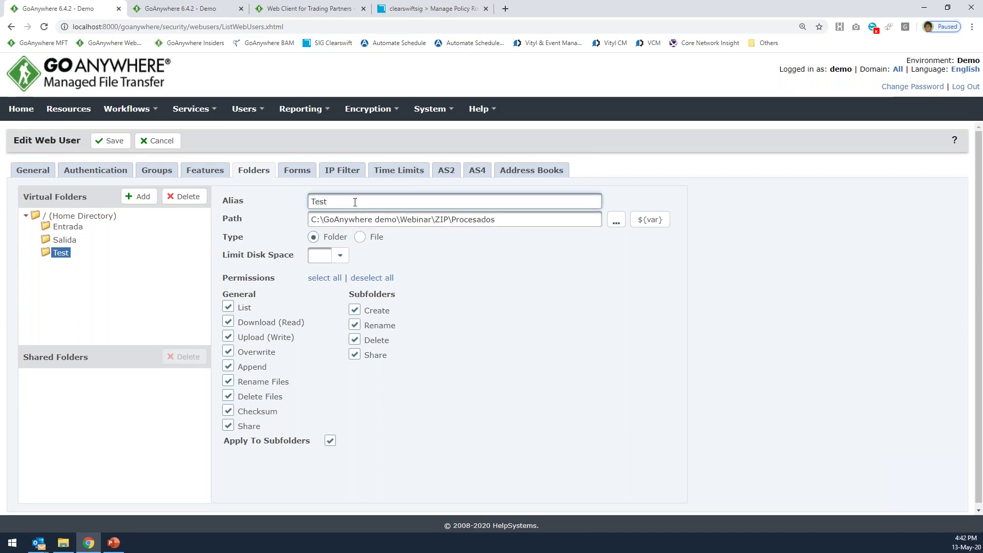
left_click_drag(353, 200, 287, 203)
key("Tab")
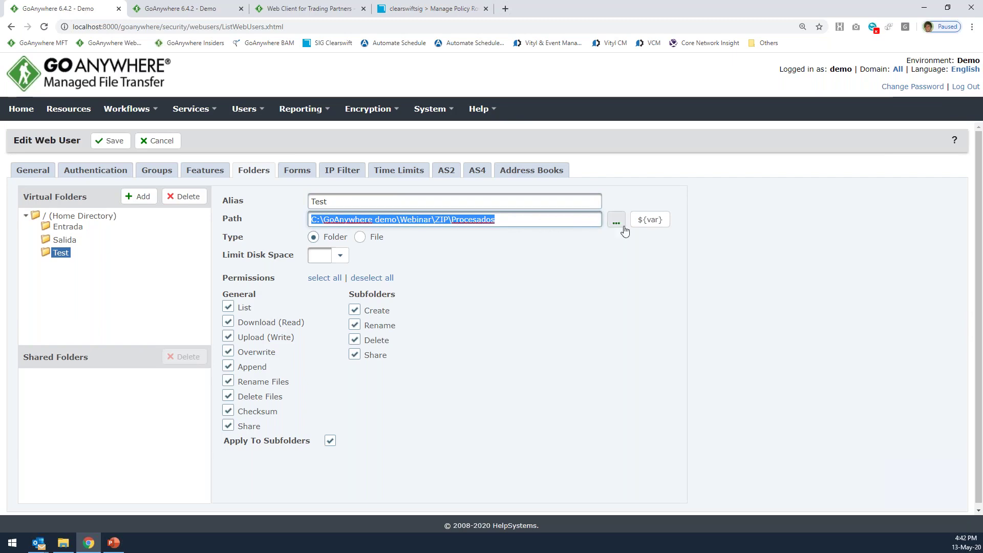
Review the network share, Amazon S3, Azure Blob and agent resource links, then cancel without changing the path.
left_click(616, 222)
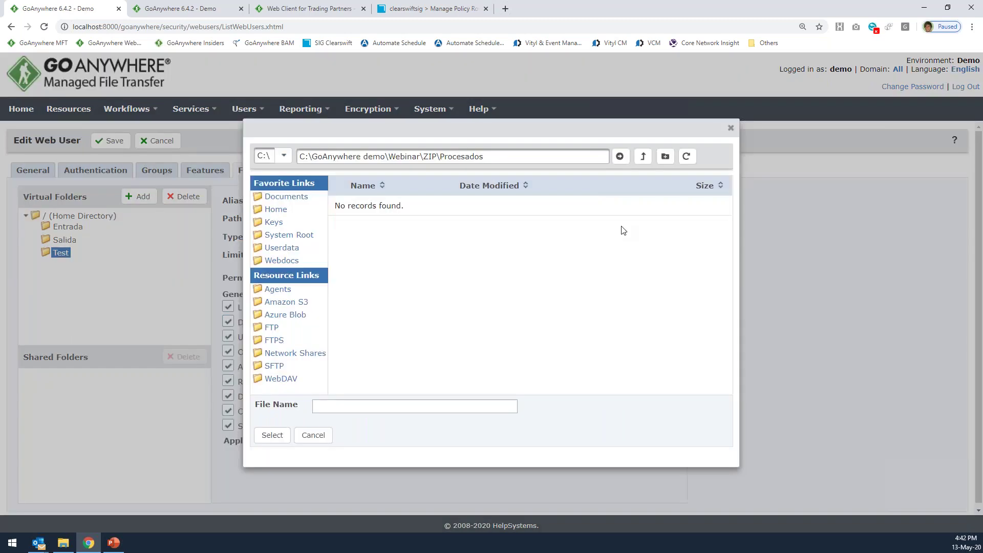
left_click(310, 353)
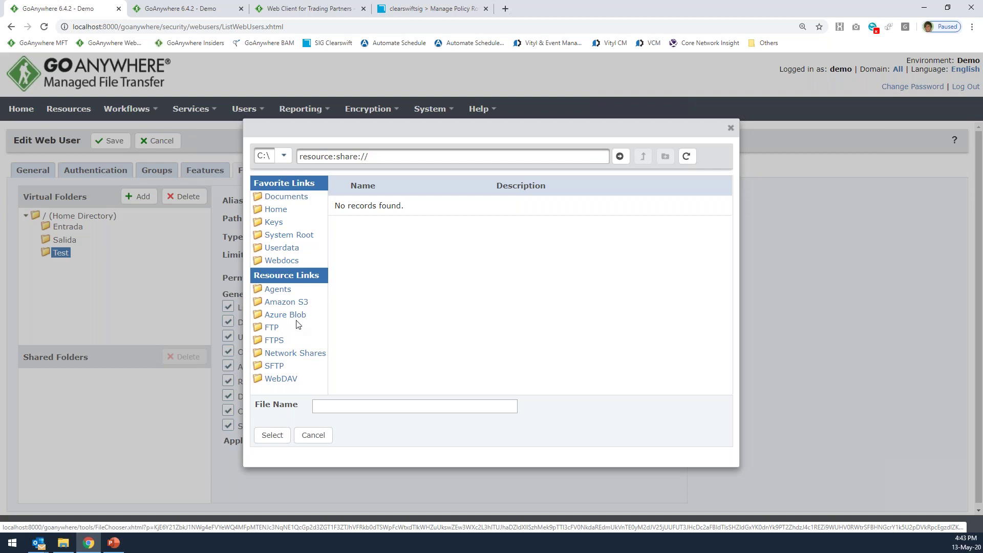
left_click(287, 305)
left_click(286, 315)
left_click(285, 290)
left_click(313, 435)
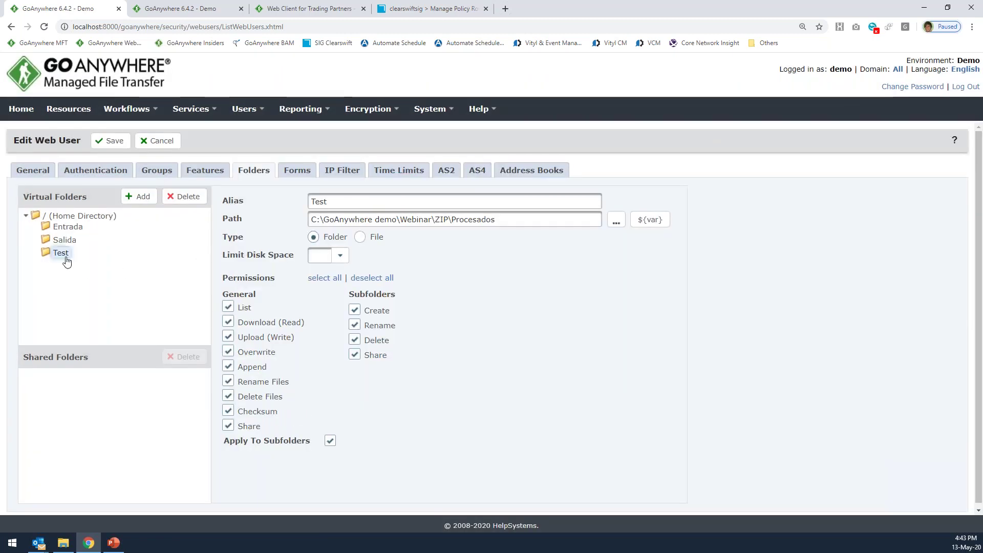
Delete the Test virtual folder.
right_click(61, 260)
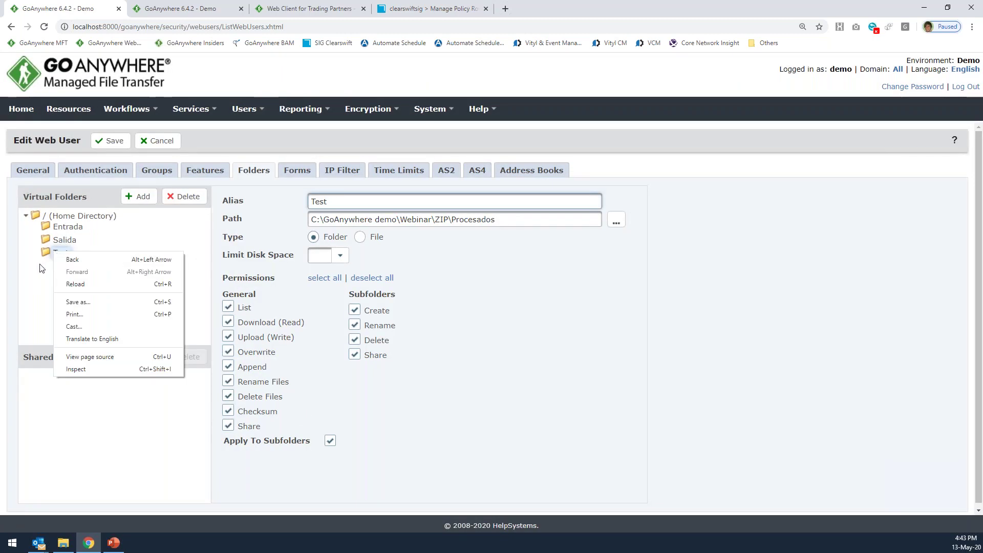
key("Escape")
left_click(182, 199)
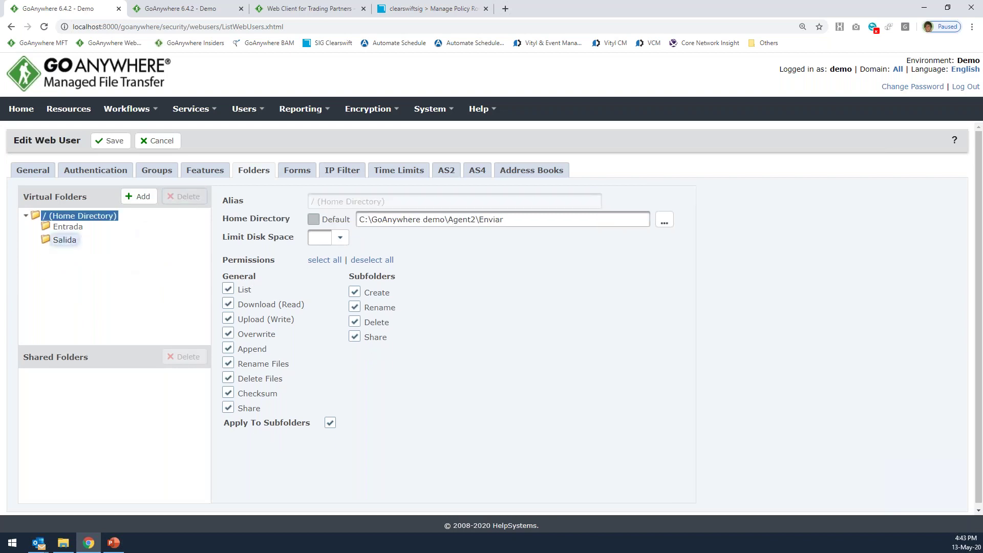
Recheck Entrada, Features and Authentication settings, then save the web user's changes.
left_click(67, 226)
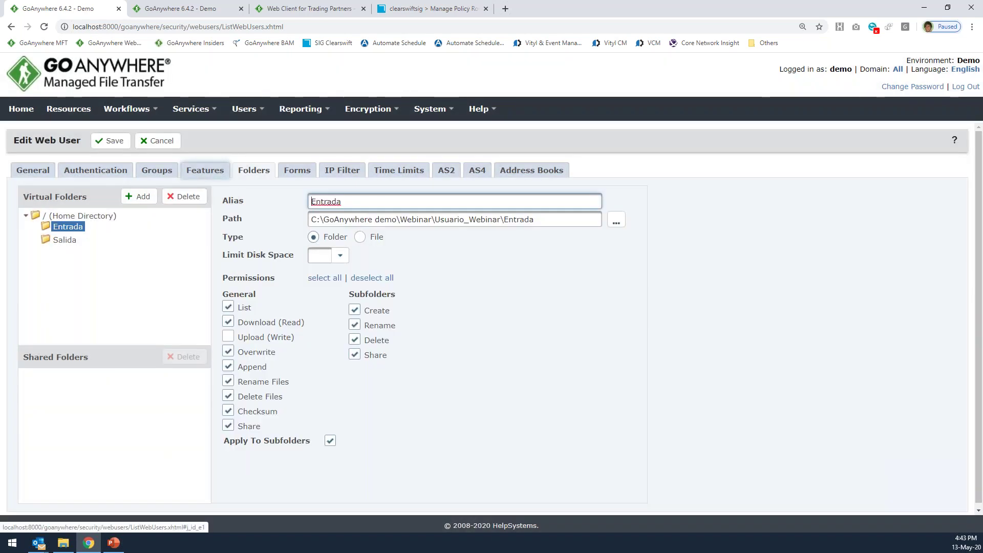
left_click(226, 175)
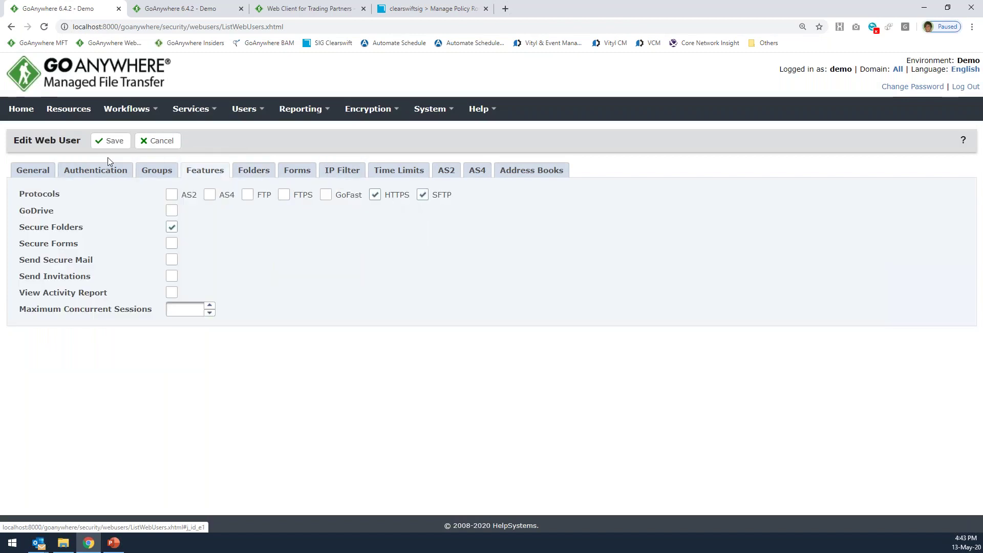
left_click(99, 170)
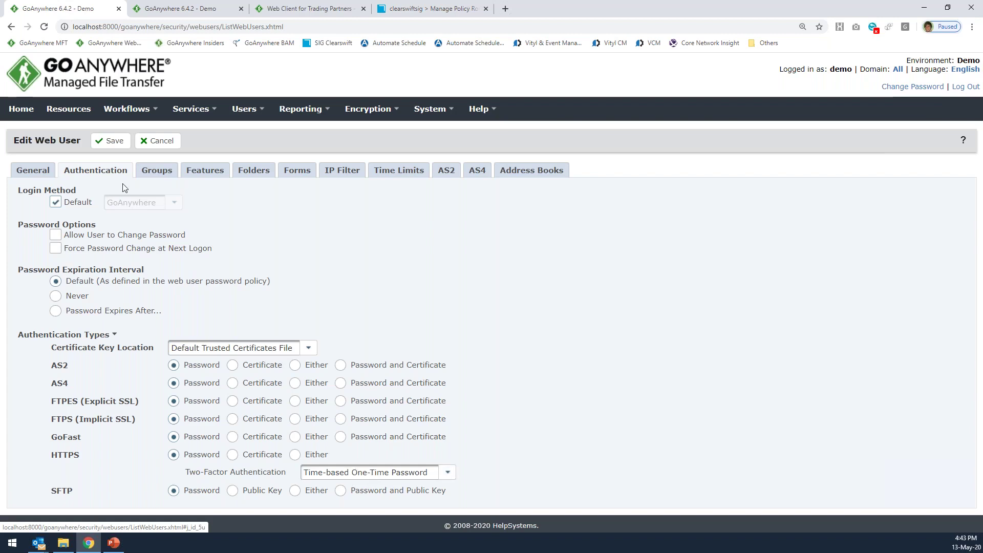
left_click(114, 143)
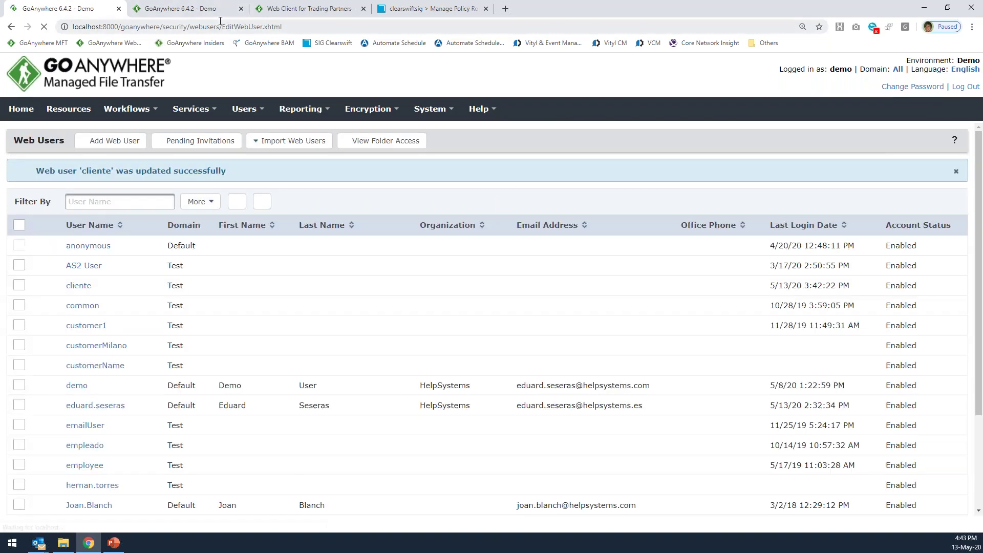
Log into the Web Client as the client user with password and authenticator verification code.
left_click(306, 8)
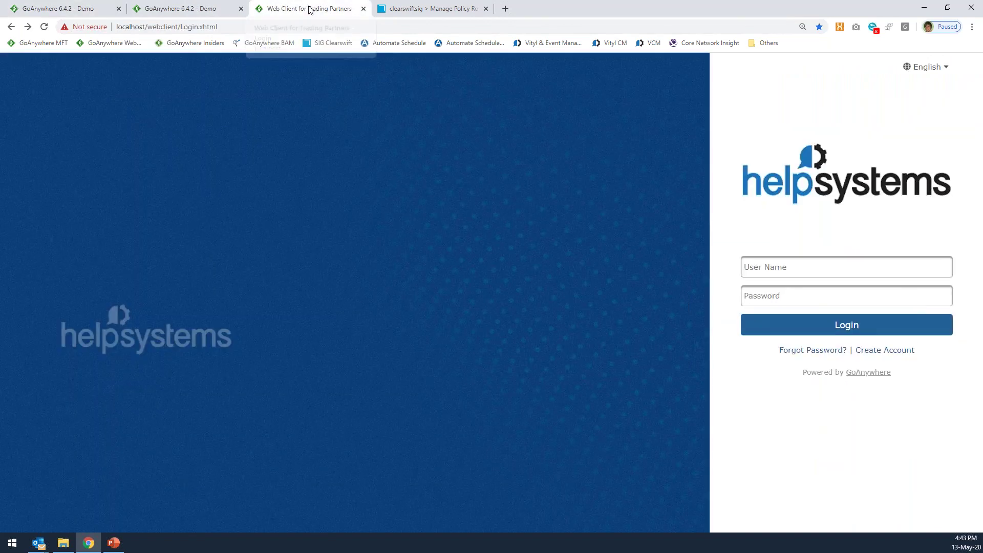
left_click(797, 269)
type("clien")
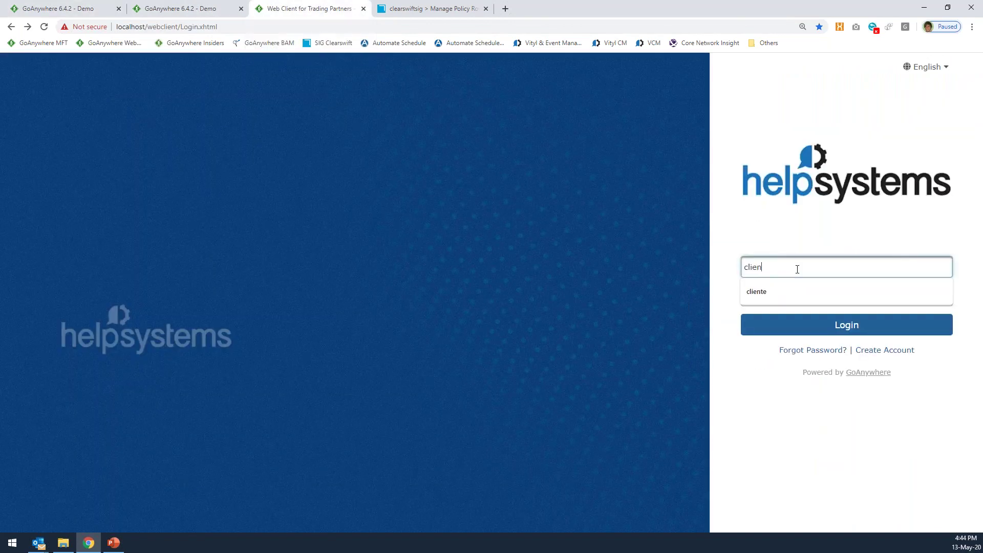
type("te")
key("Tab")
type("***")
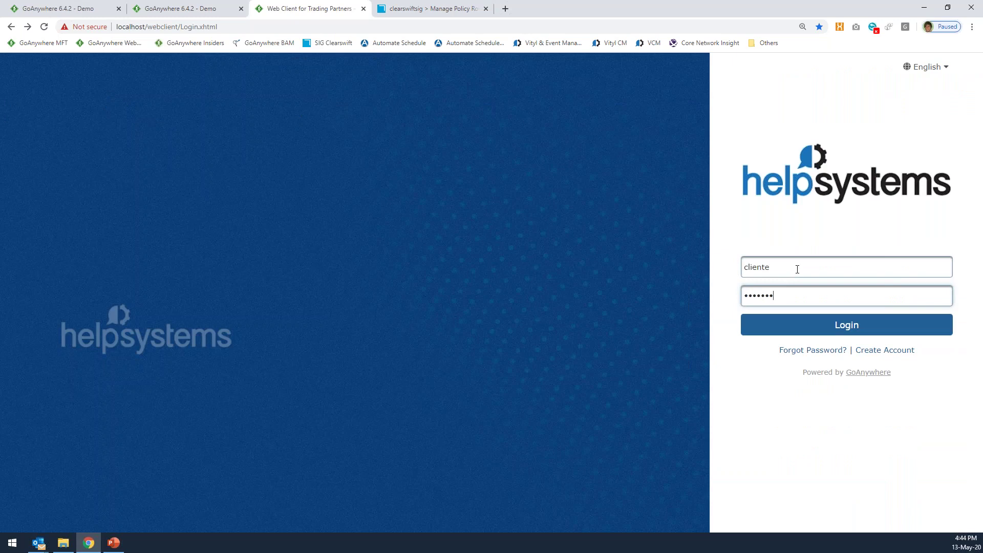
type("****")
left_click(824, 326)
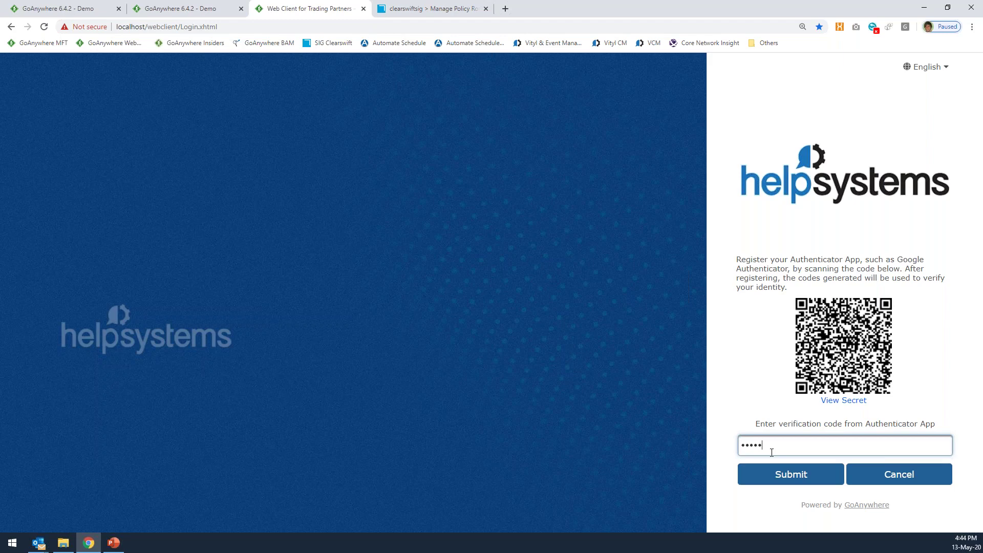
left_click(780, 476)
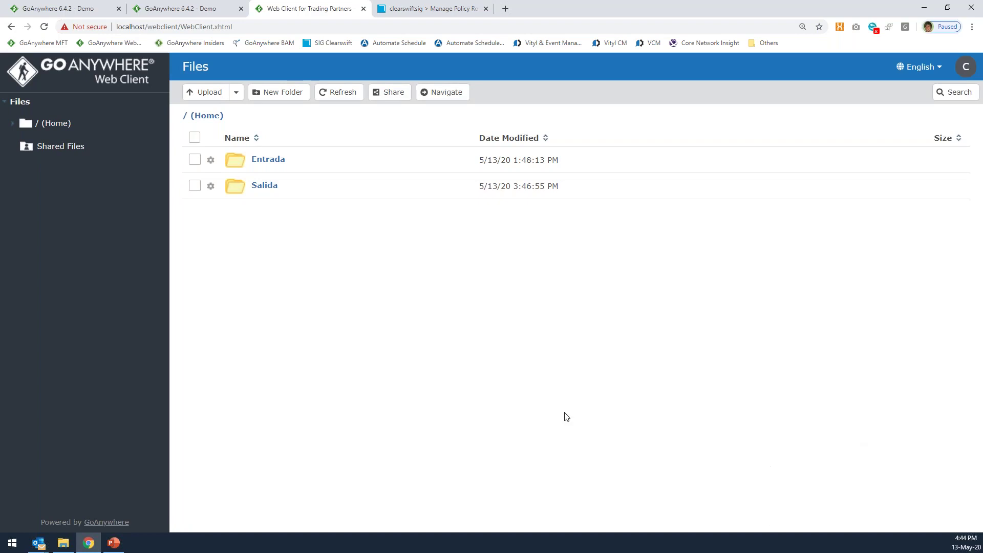
left_click(77, 9)
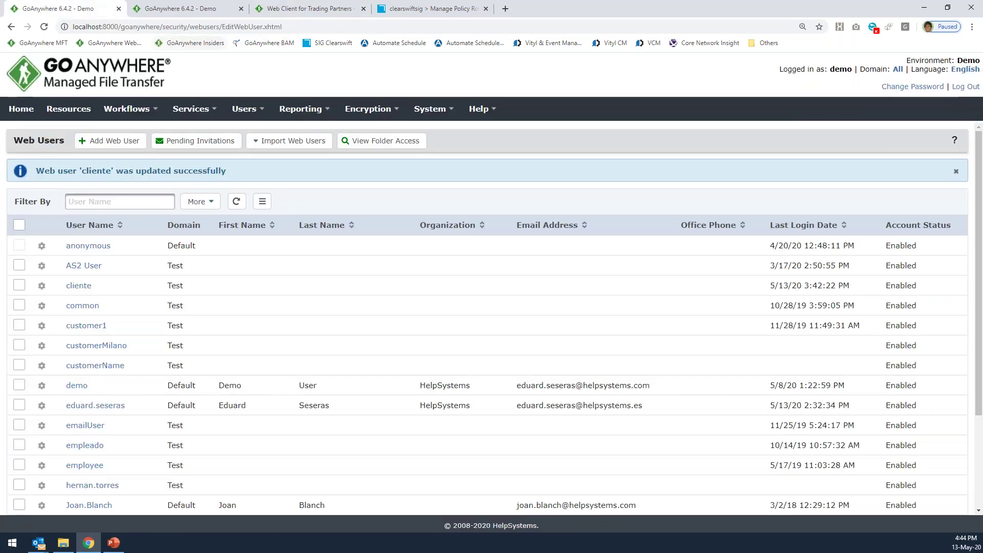
left_click(81, 286)
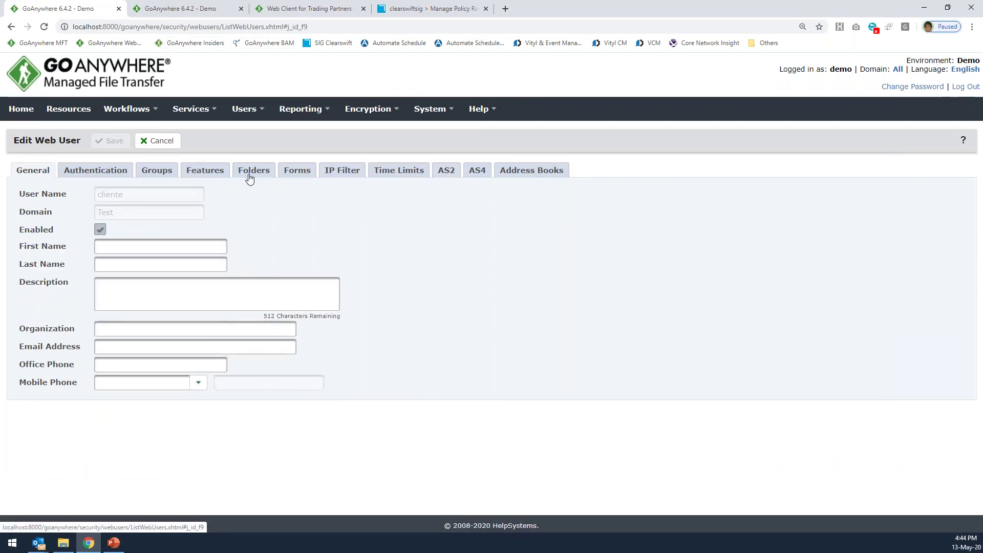
left_click(249, 174)
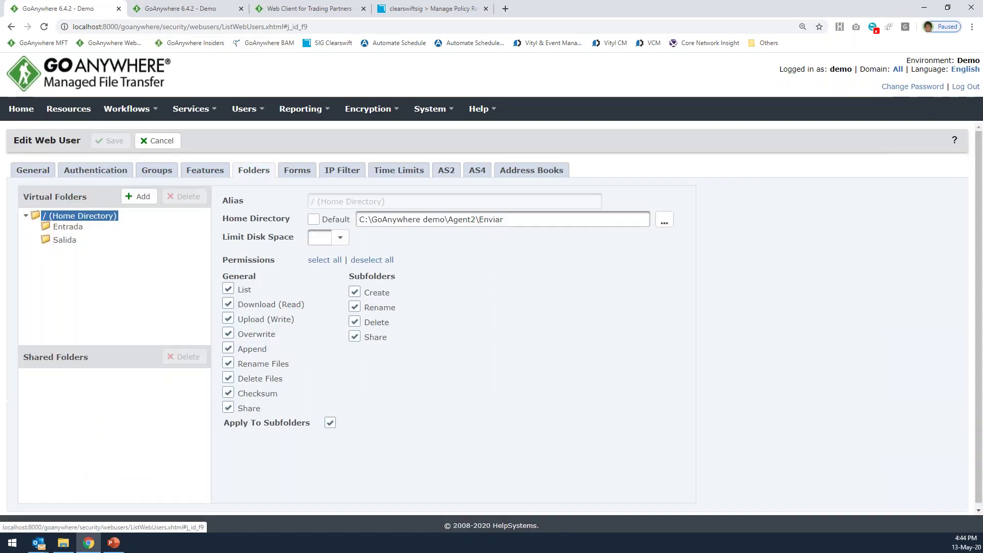
left_click(68, 226)
left_click(64, 240)
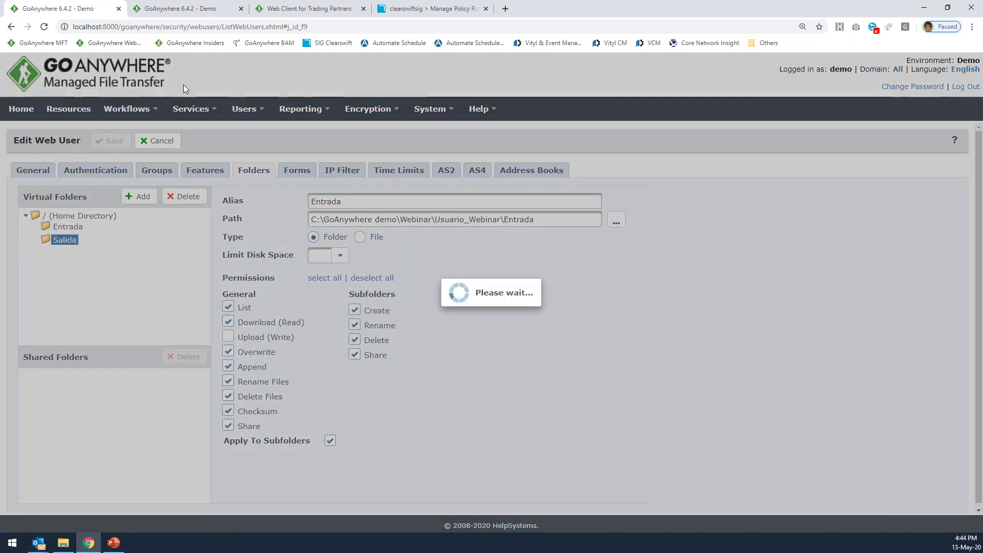
left_click(309, 8)
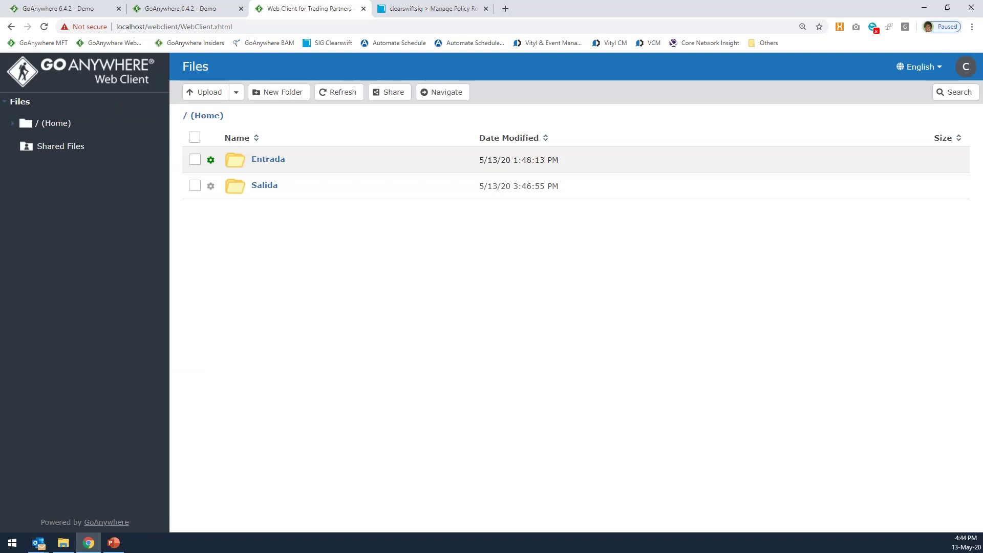
Browse Entrada, return Home, open Salida, and open the local GDPR folder in File Explorer.
left_click(267, 159)
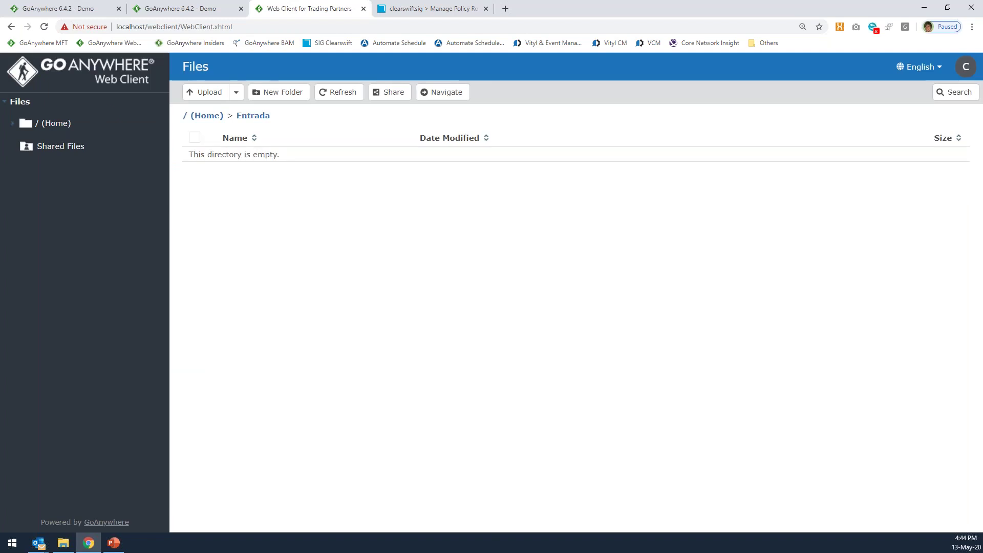
left_click(212, 117)
left_click(263, 187)
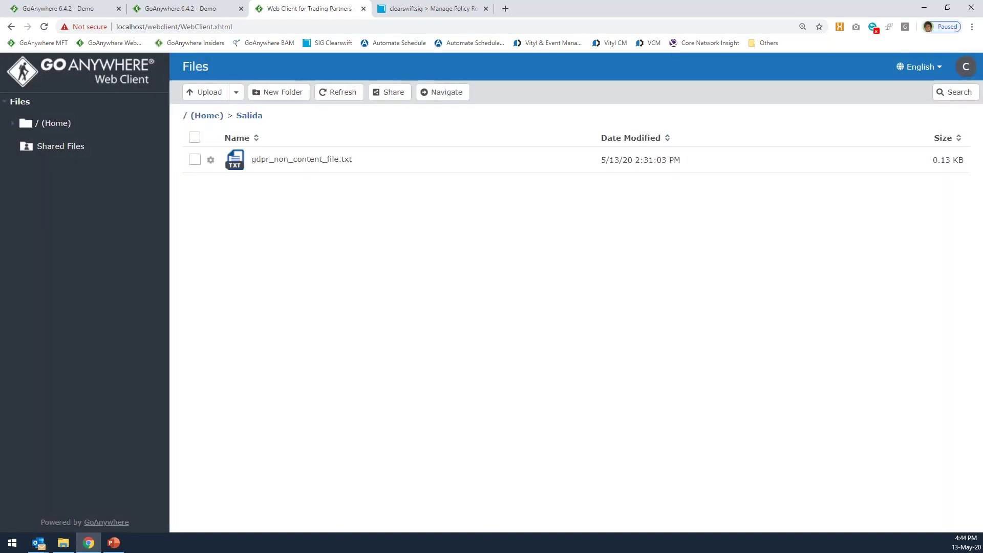
left_click(63, 542)
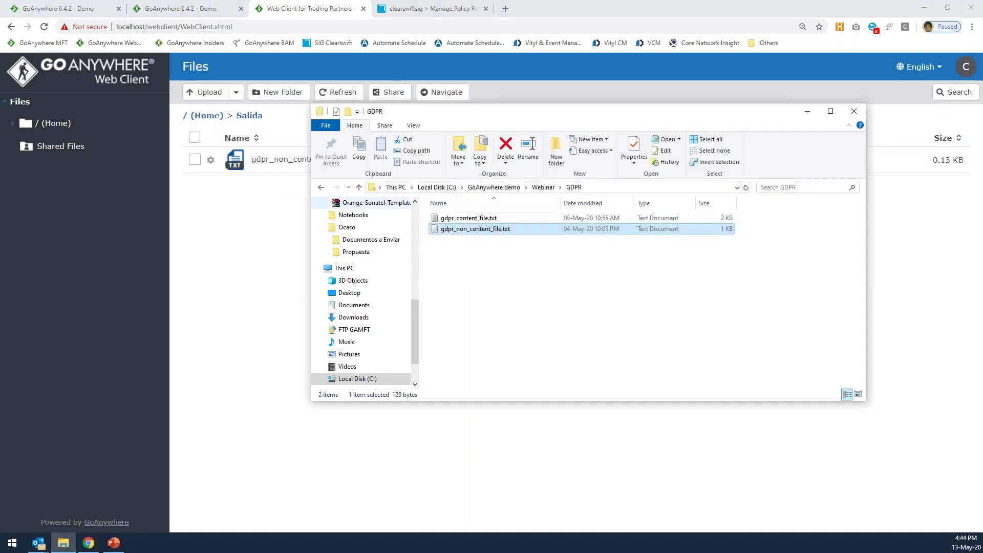
Drag the zip file from the local Webinar folder into Salida, then return to the admin console.
left_click(542, 187)
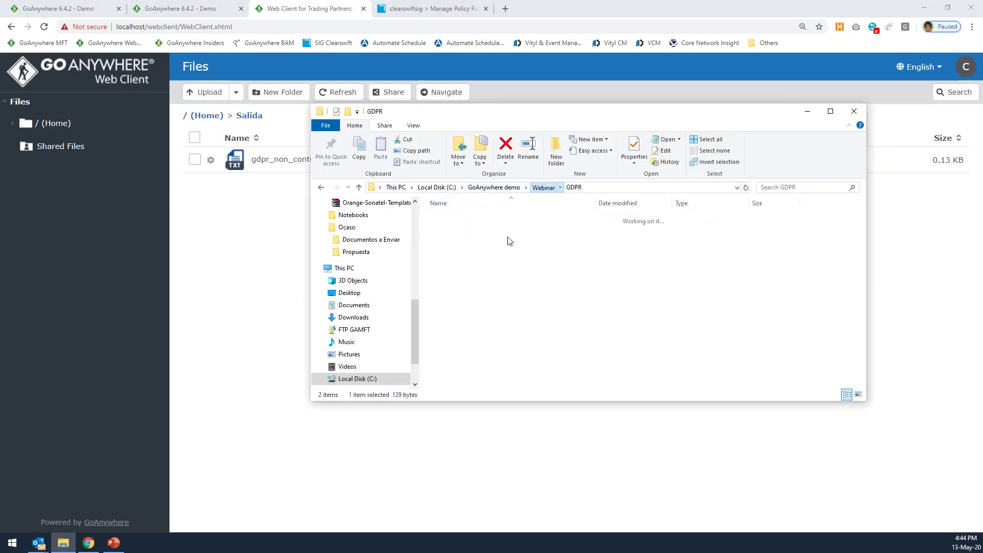
left_click_drag(467, 232, 300, 240)
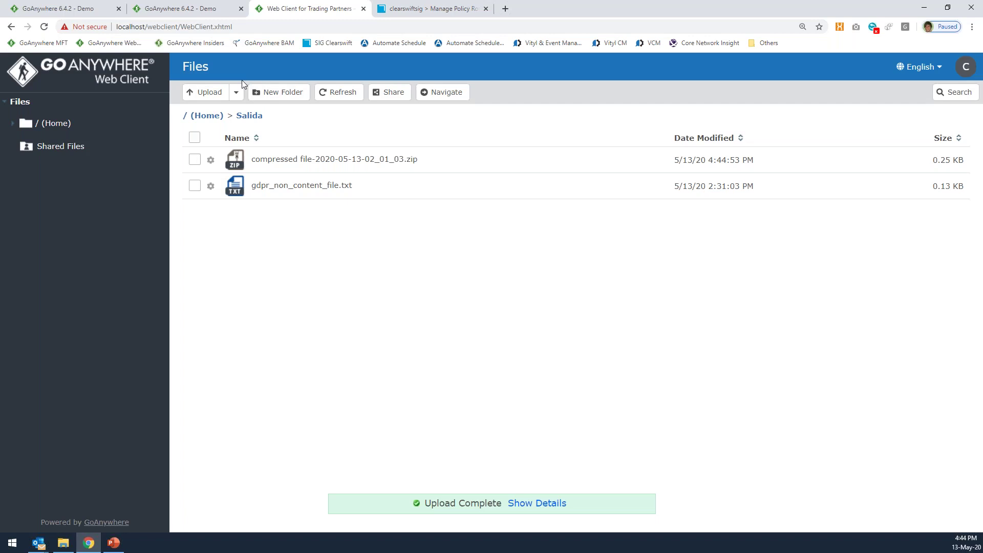
left_click(82, 15)
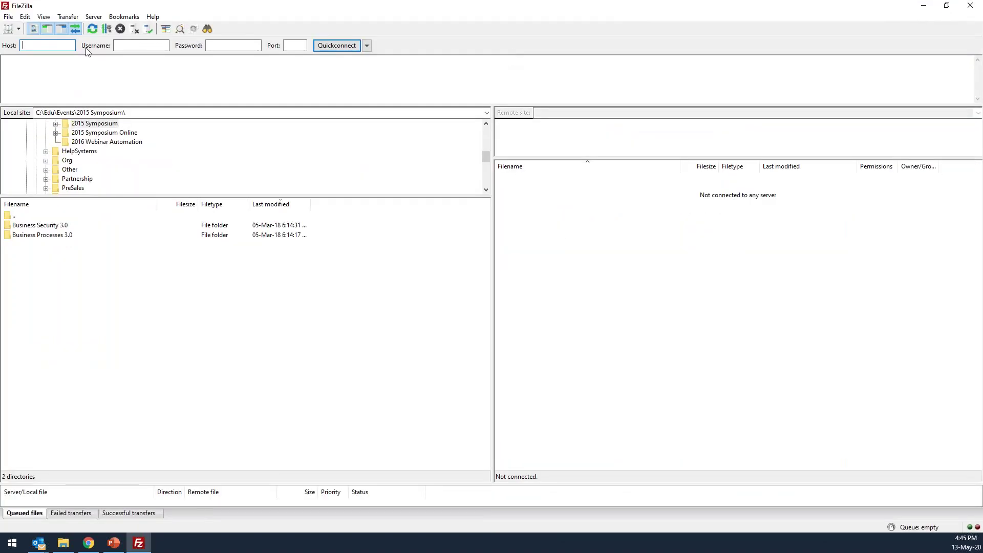
Quickconnect FileZilla over SFTP to localhost with the client user's credentials.
key("Tab")
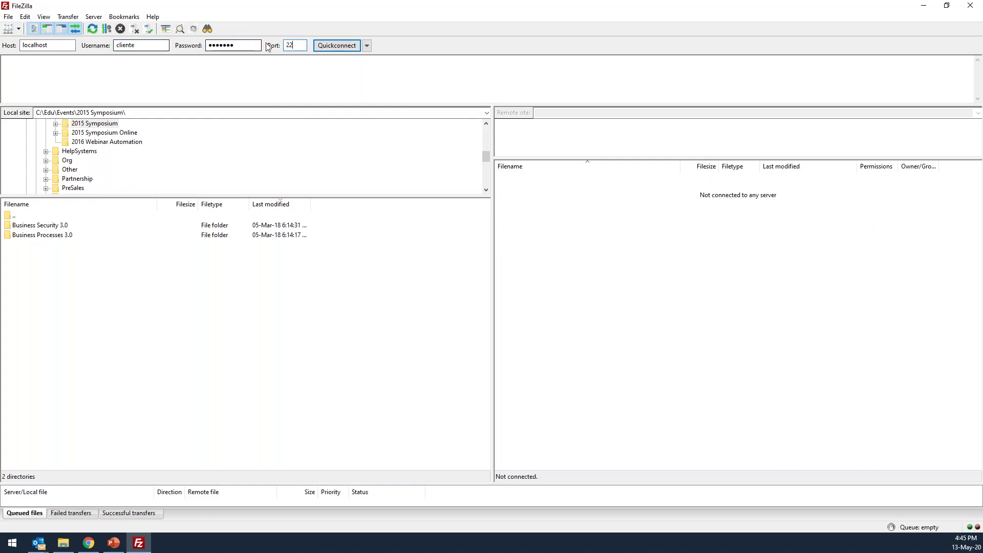
left_click(324, 50)
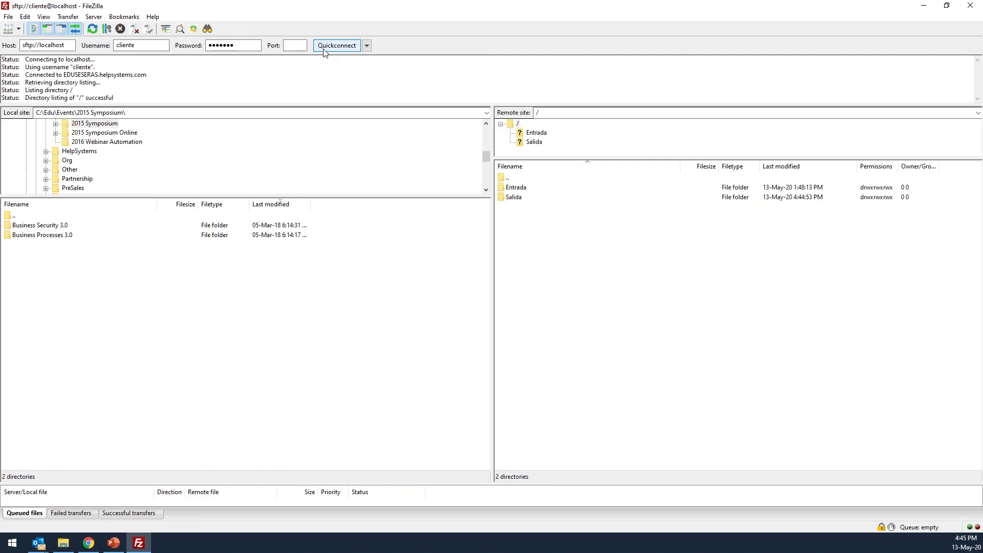
Open the remote Salida folder to confirm the uploaded files, then cancel the Edit Web User page.
double_click(478, 9)
left_click_drag(512, 13, 871, 123)
left_click(461, 205)
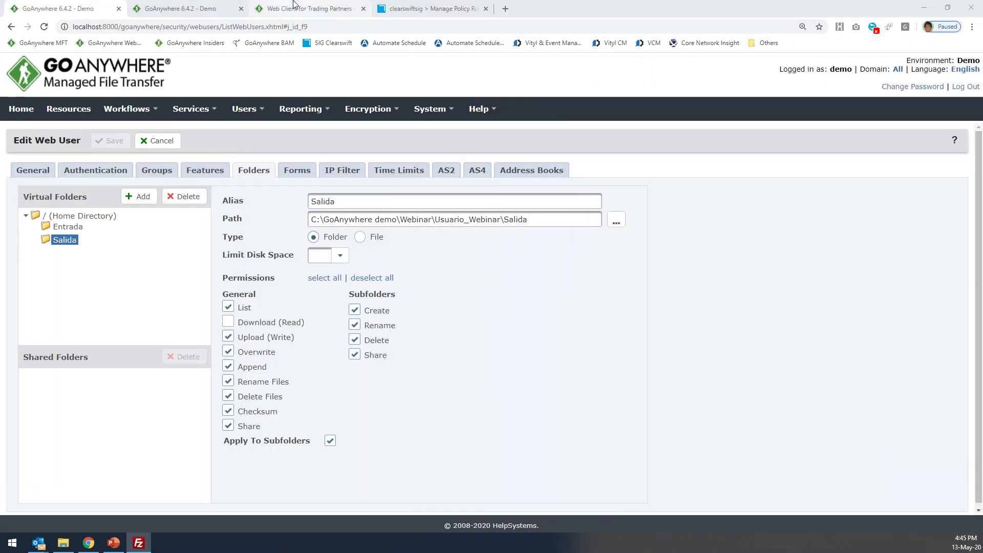
left_click(310, 8)
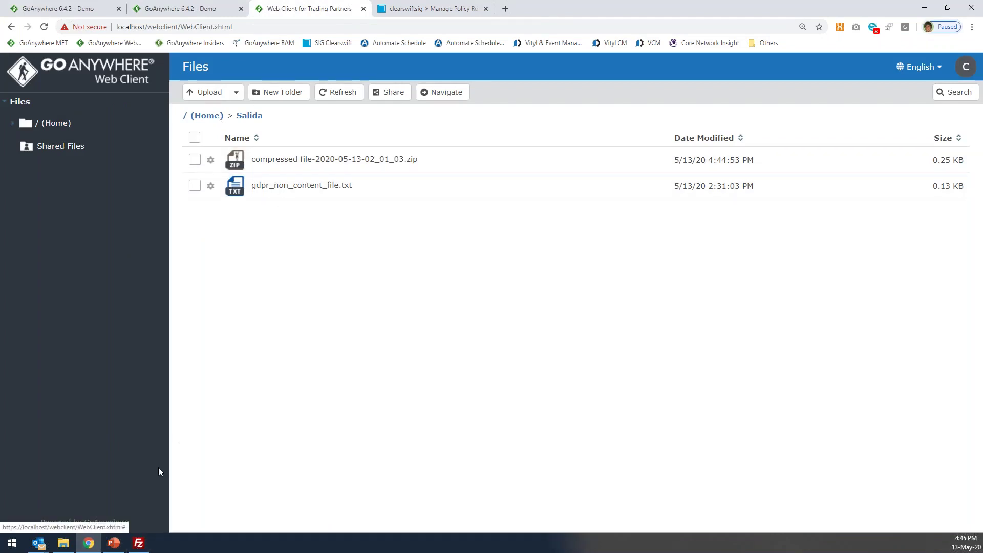
left_click(138, 543)
double_click(849, 283)
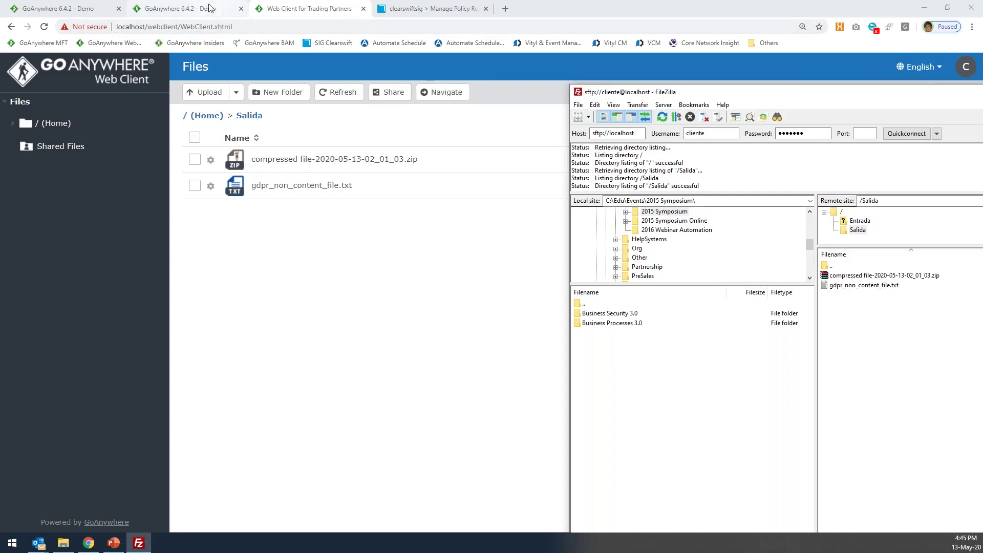
left_click(94, 5)
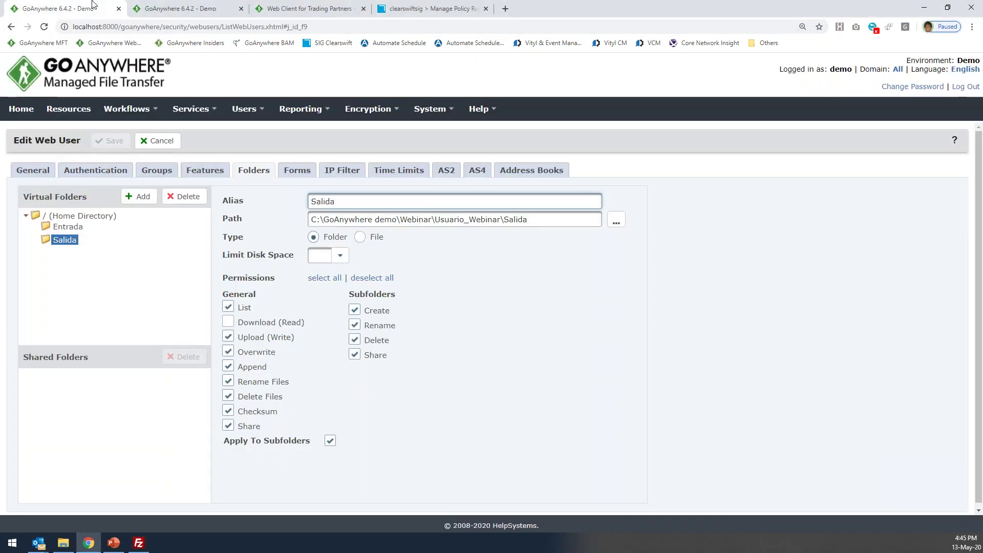
left_click(157, 141)
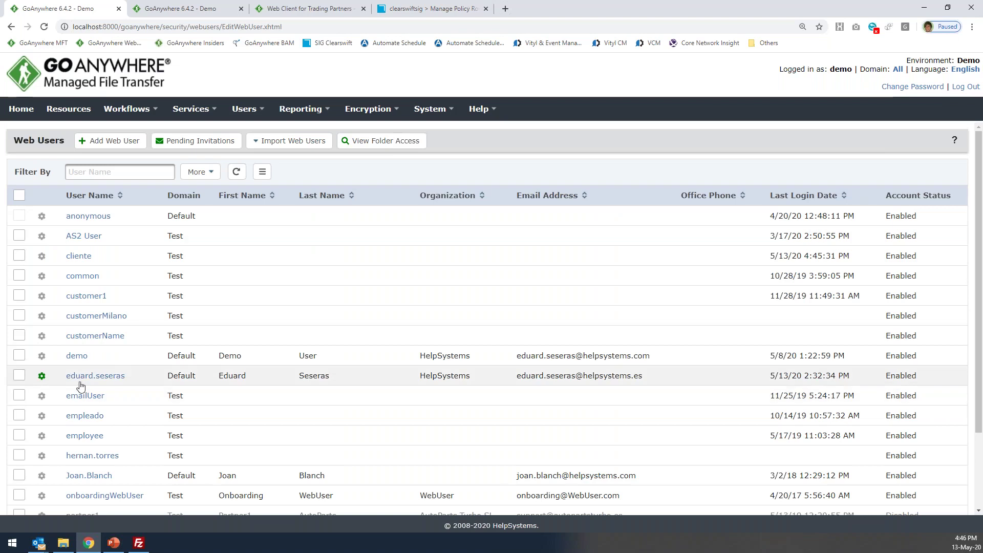
Open Reporting > Audit Logs and show the SFTP audit log.
left_click(289, 118)
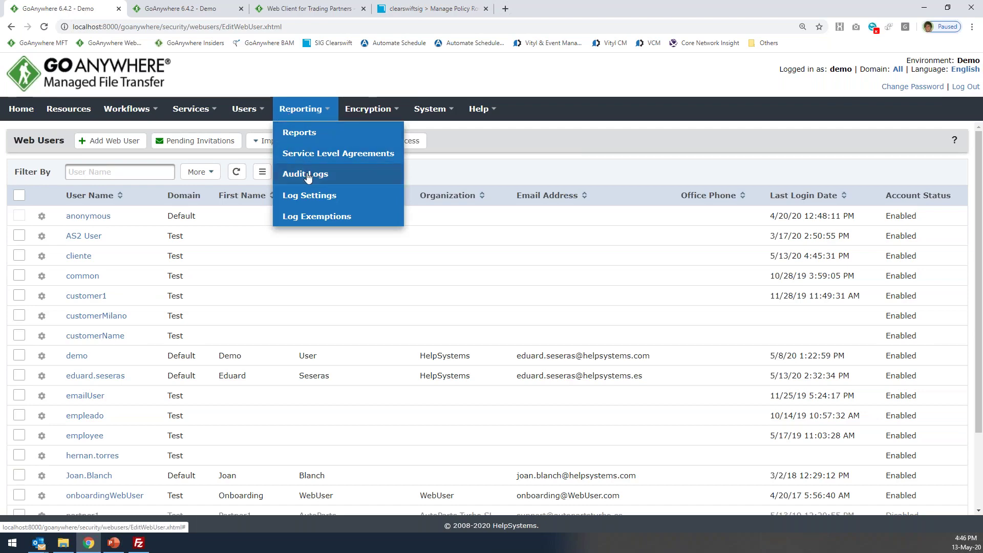
left_click(309, 195)
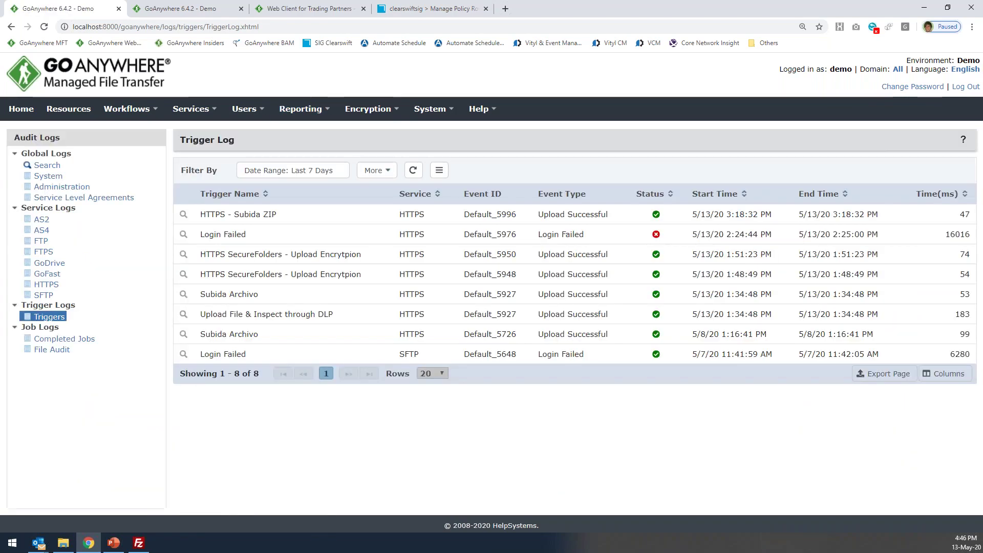
left_click(302, 114)
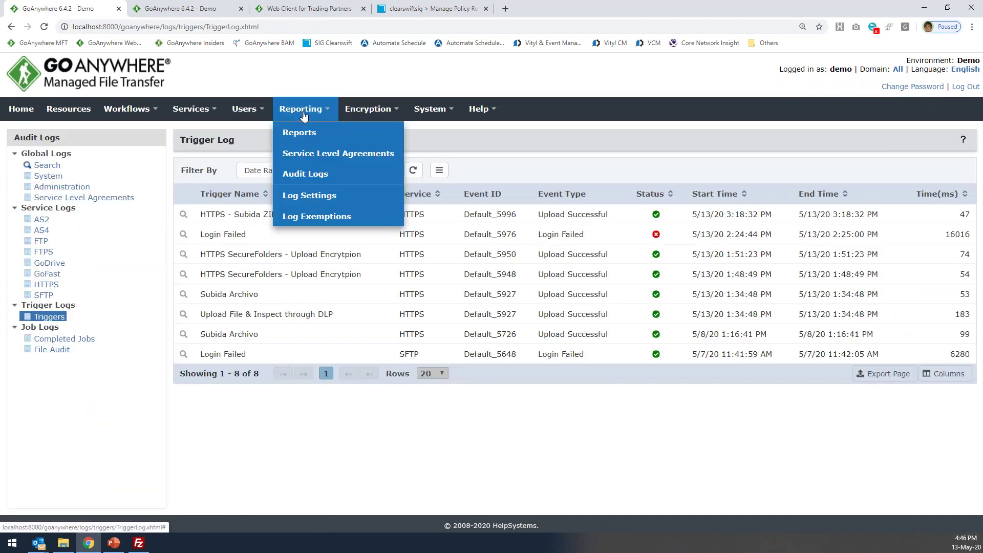
left_click(57, 297)
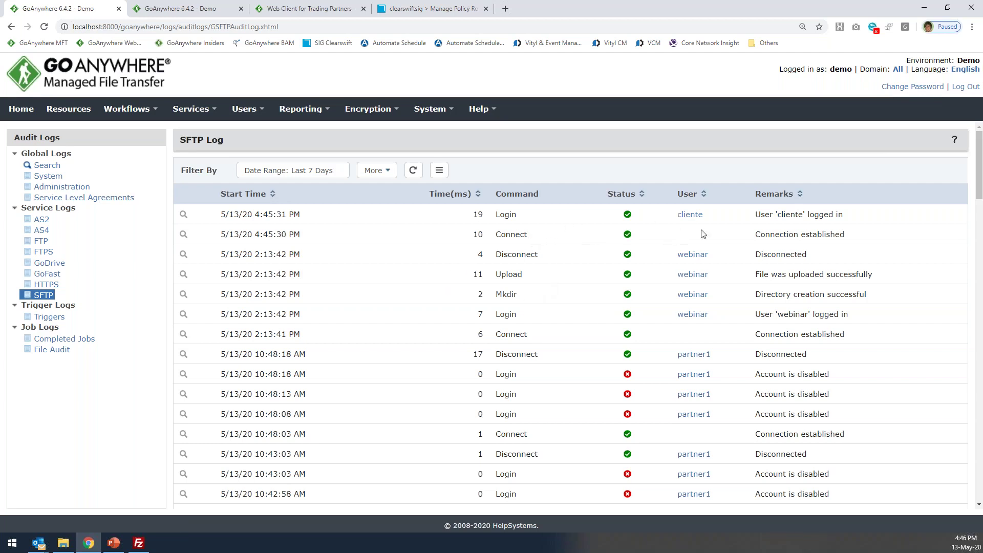
Inspect the latest SFTP login's details and local IP, then show the HTTPS audit log.
left_click_drag(522, 221, 477, 216)
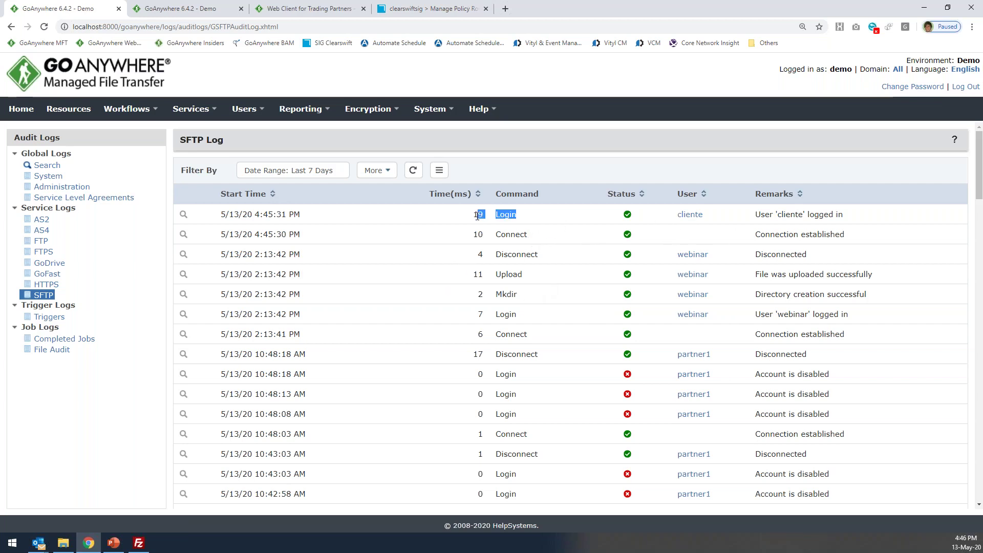
left_click(184, 215)
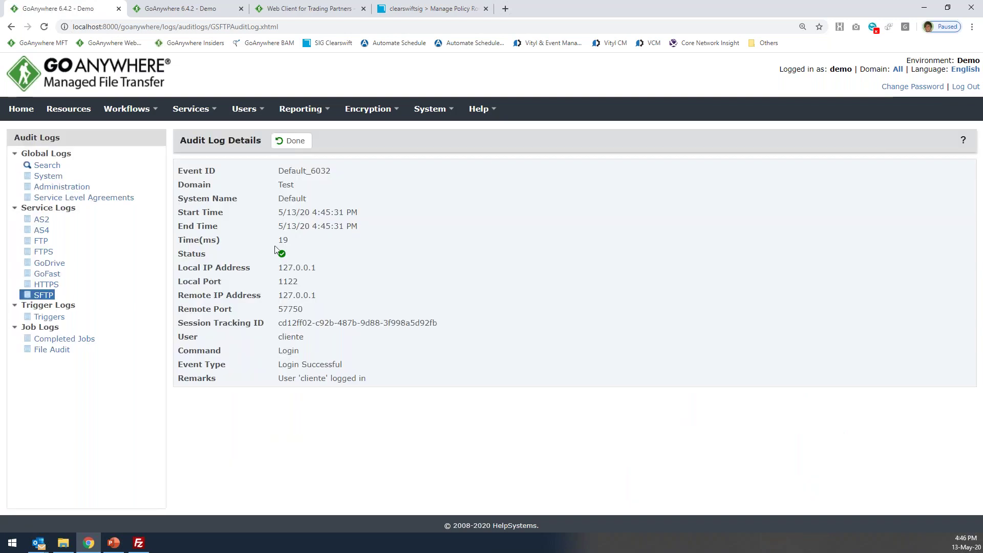
left_click_drag(316, 267, 277, 269)
left_click(293, 145)
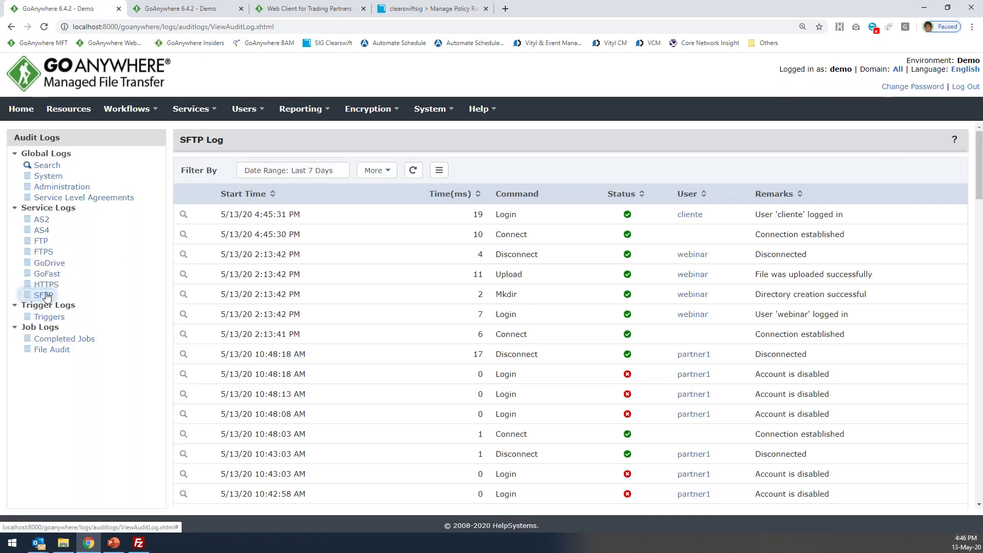
left_click(47, 288)
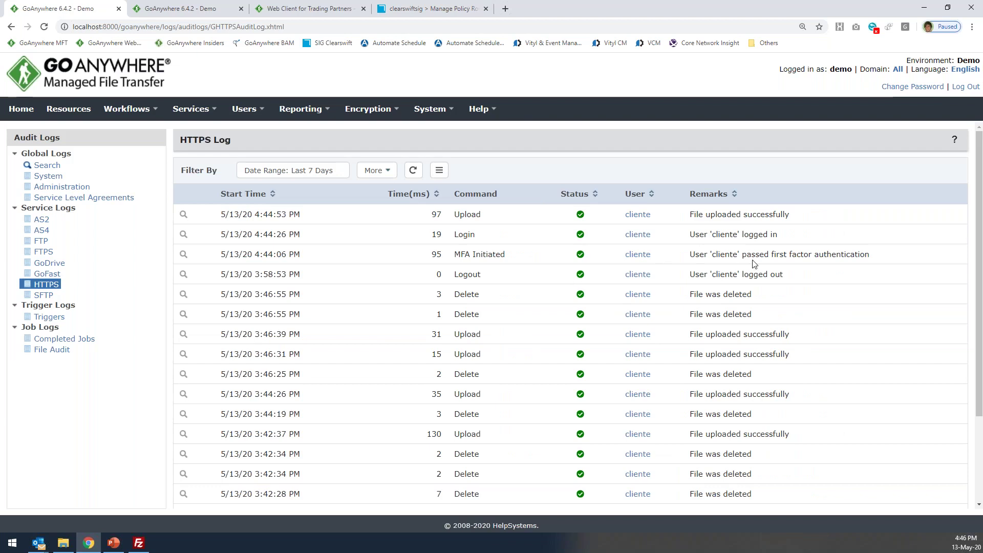
Review the logout, two-factor authentication and latest upload entries in the HTTPS audit log.
left_click_drag(811, 274, 544, 275)
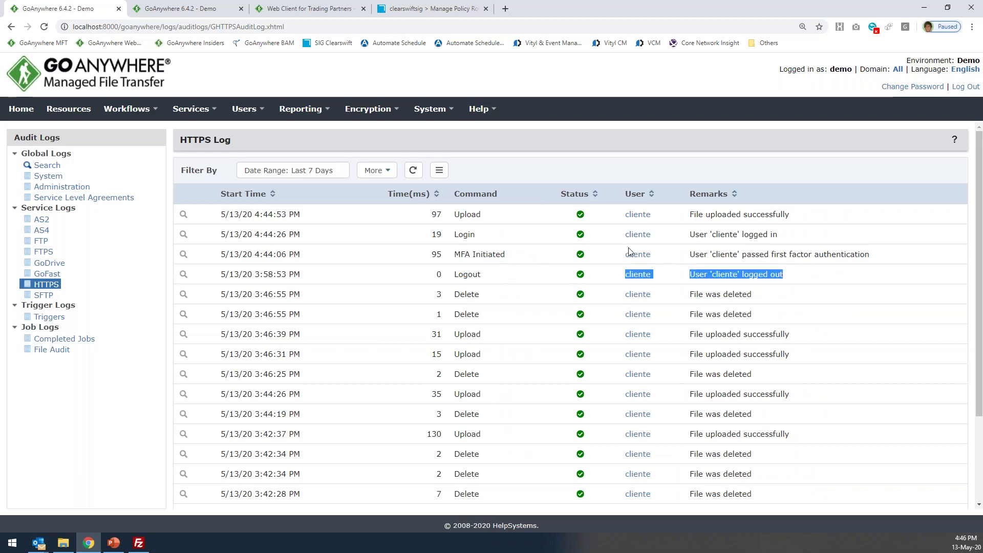
left_click(817, 251)
left_click_drag(893, 261, 692, 257)
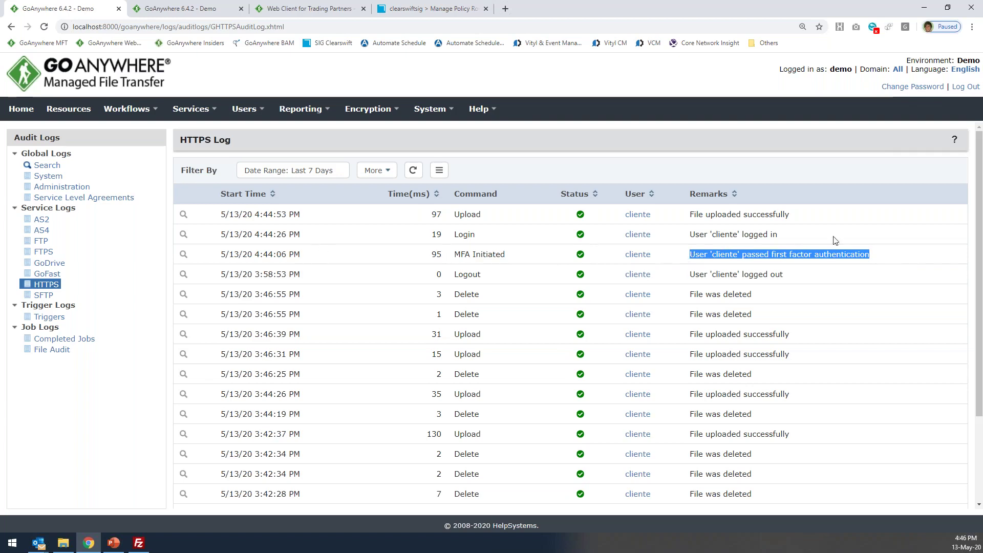
left_click(481, 236)
left_click_drag(796, 216, 415, 218)
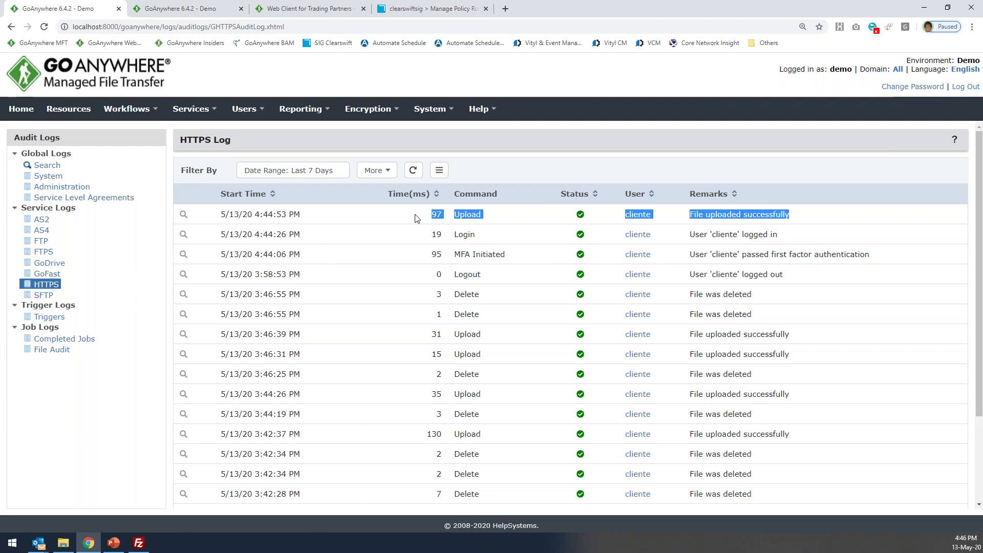
Inspect the latest upload entry's details, including file path, size and remarks.
left_click(183, 214)
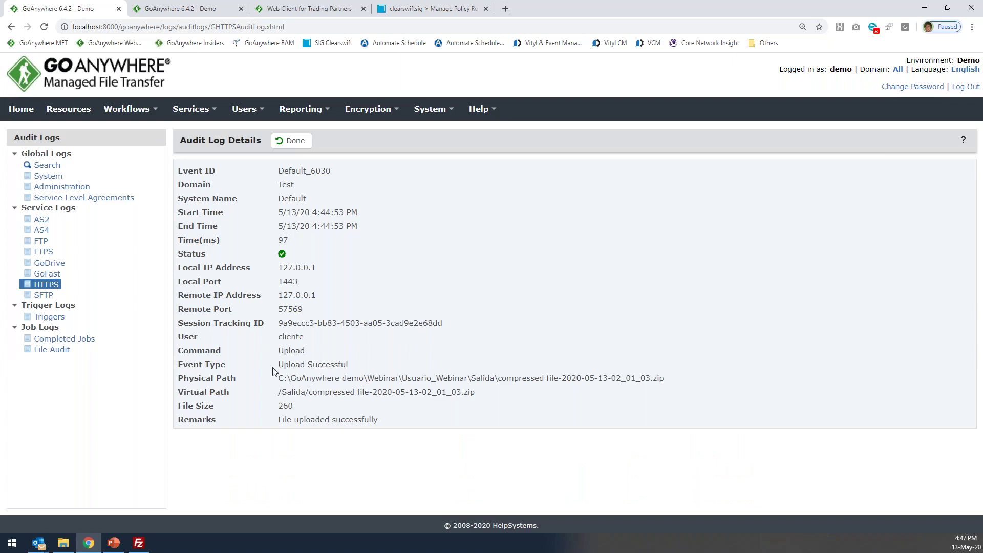
left_click_drag(278, 379, 699, 391)
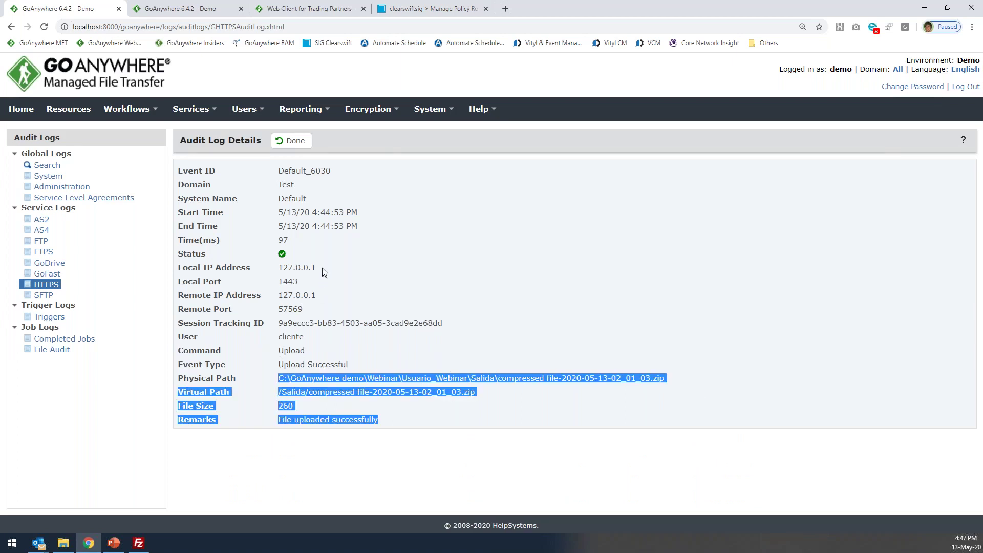
left_click_drag(322, 270, 294, 274)
left_click(318, 238)
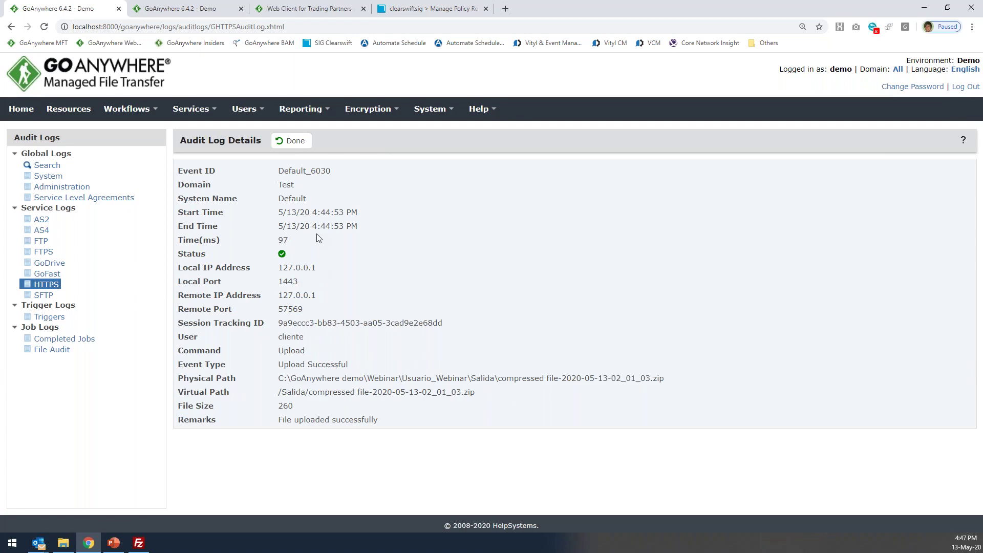
left_click(292, 142)
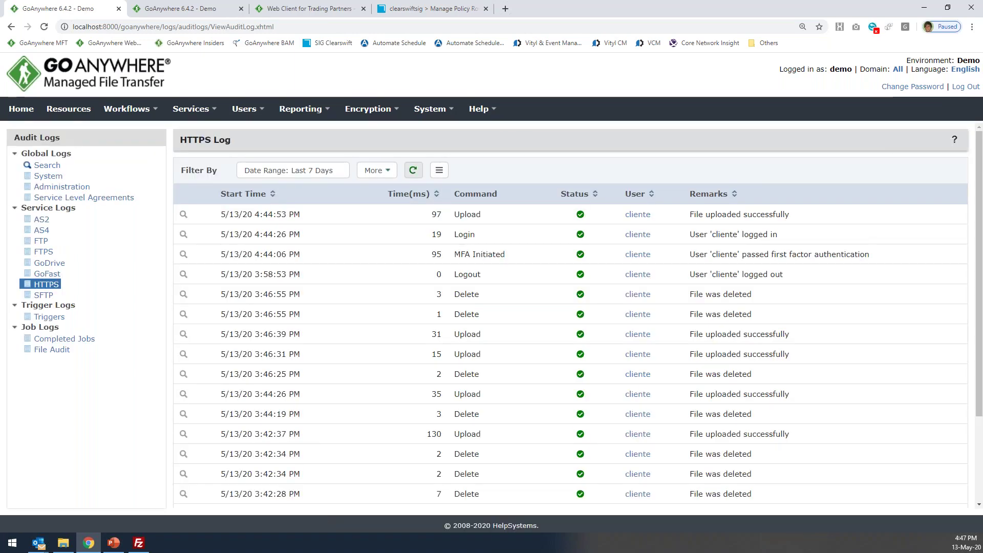
Add a Command filter set to Upload, narrowing the HTTPS log to 33 upload entries.
left_click(372, 170)
left_click(388, 193)
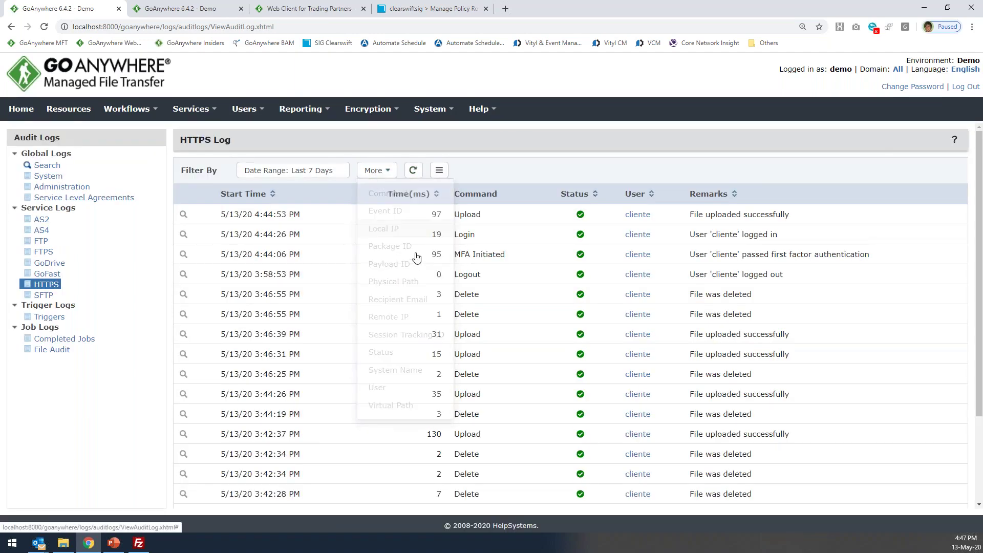
scroll(387, 223, "down", 6)
left_click(372, 233)
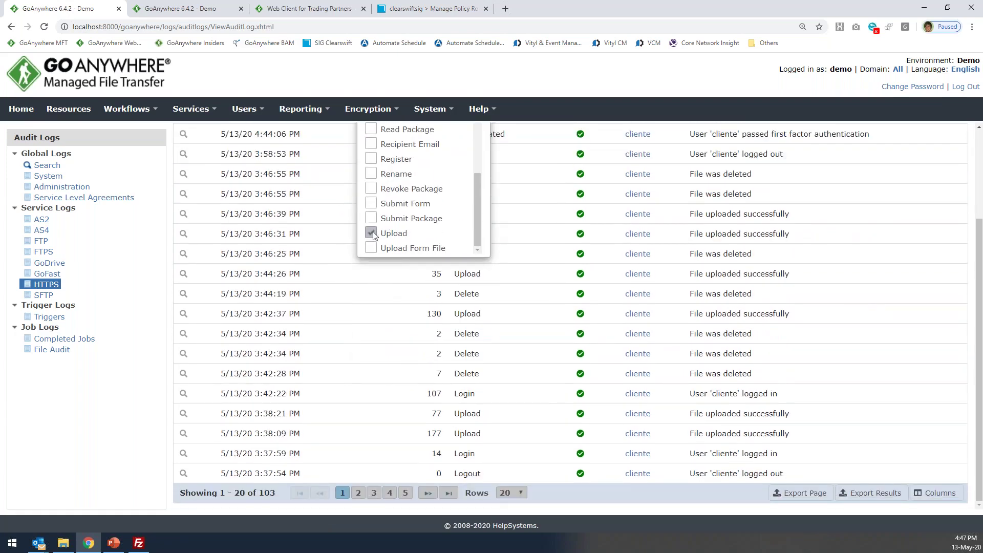
scroll(963, 227, "up", 5)
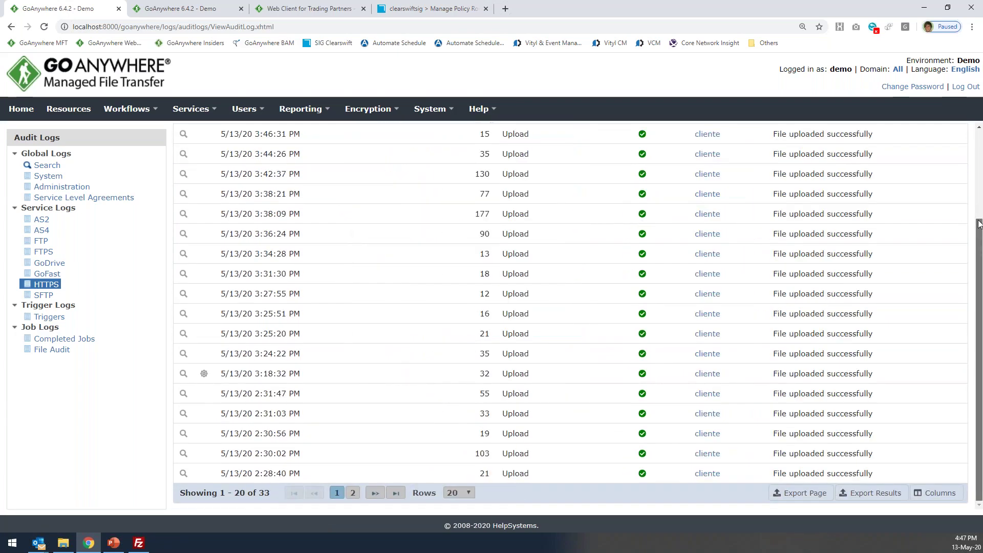
scroll(436, 189, "up", 1)
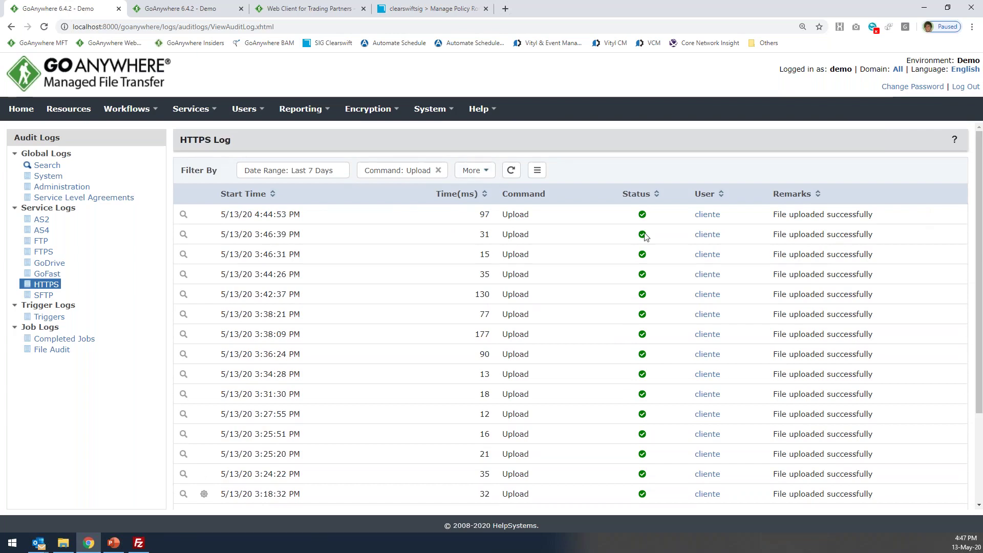
scroll(410, 215, "down", 3)
scroll(379, 233, "up", 3)
left_click(485, 168)
left_click(537, 173)
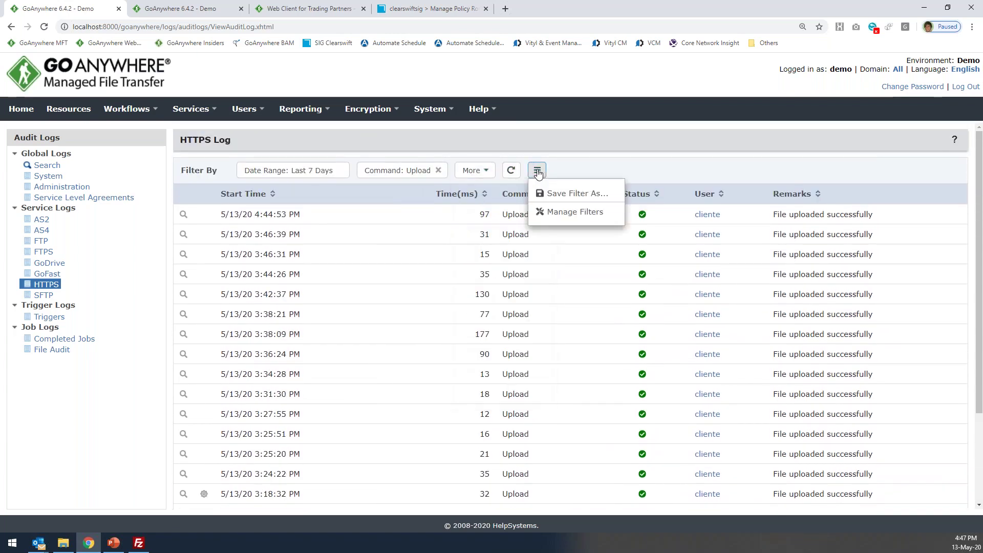
left_click(574, 164)
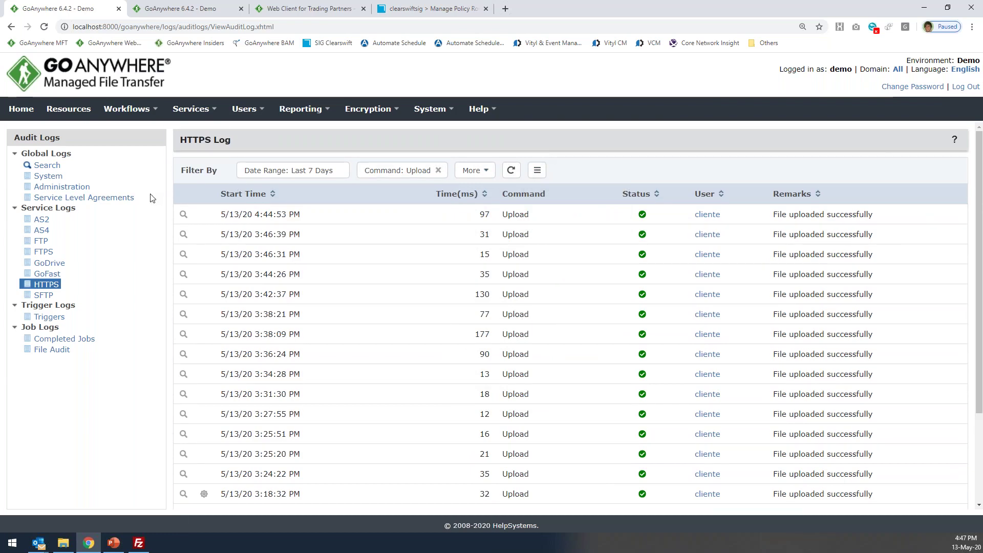
In the Administration log, inspect the Web User entry changing two-factor authentication to time-based one-time password.
left_click(63, 187)
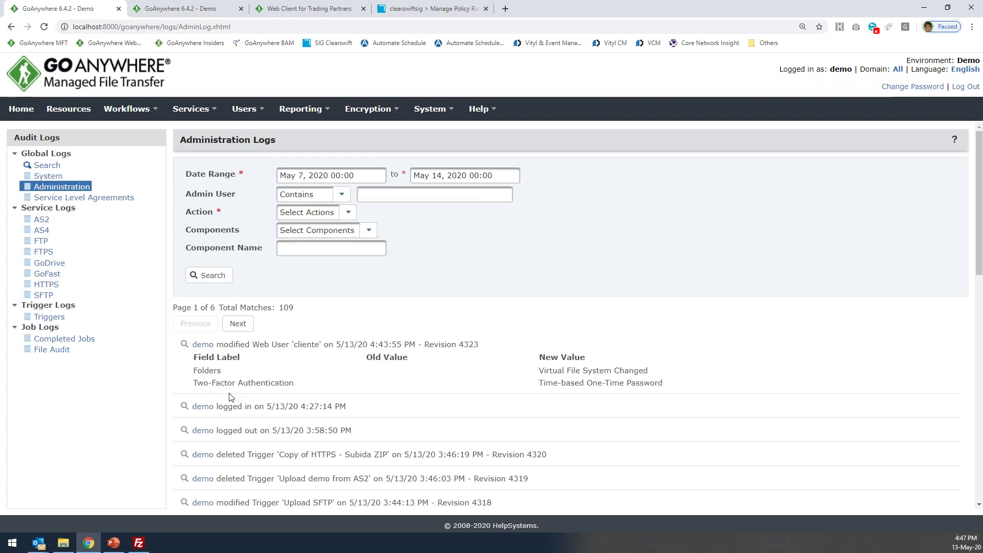
scroll(229, 397, "down", 1)
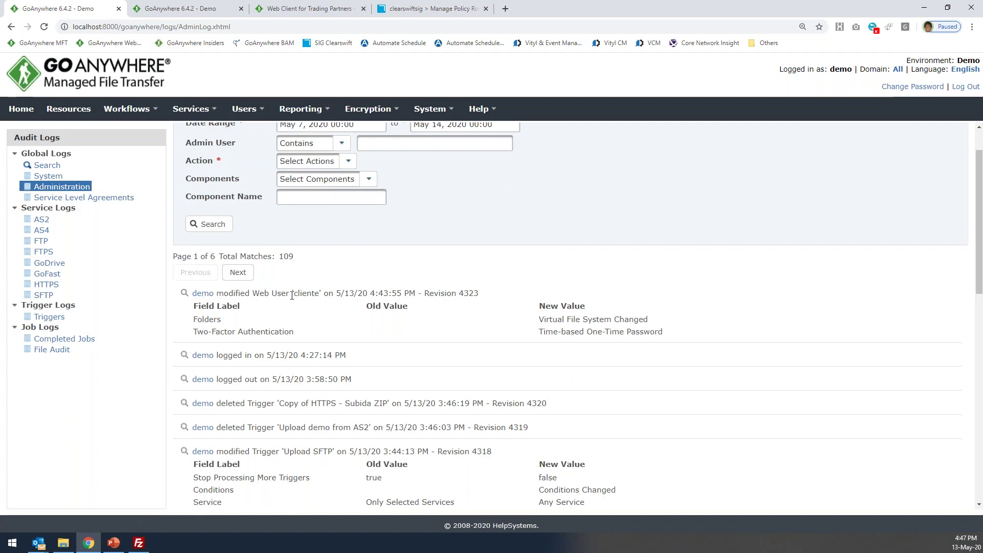
left_click_drag(298, 293, 314, 290)
left_click_drag(192, 320, 220, 323)
left_click(296, 332)
left_click_drag(296, 332, 227, 333)
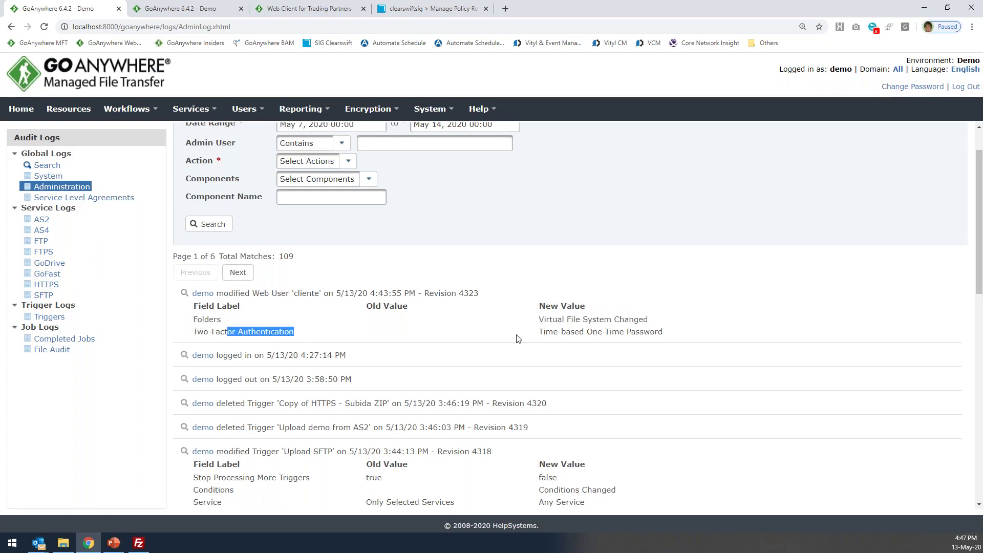
left_click_drag(561, 332, 656, 330)
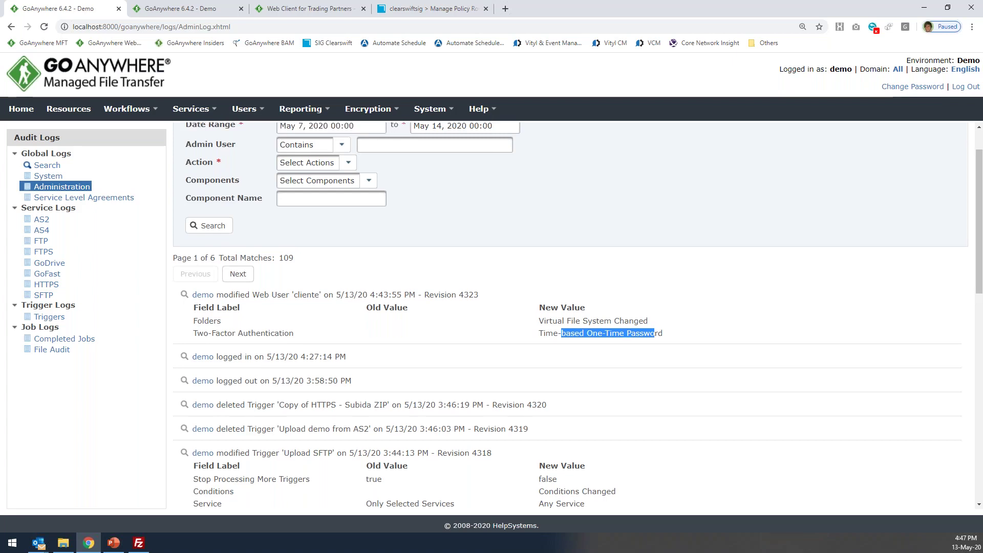
Go to Reporting > Reports to list the available reports.
scroll(274, 216, "up", 1)
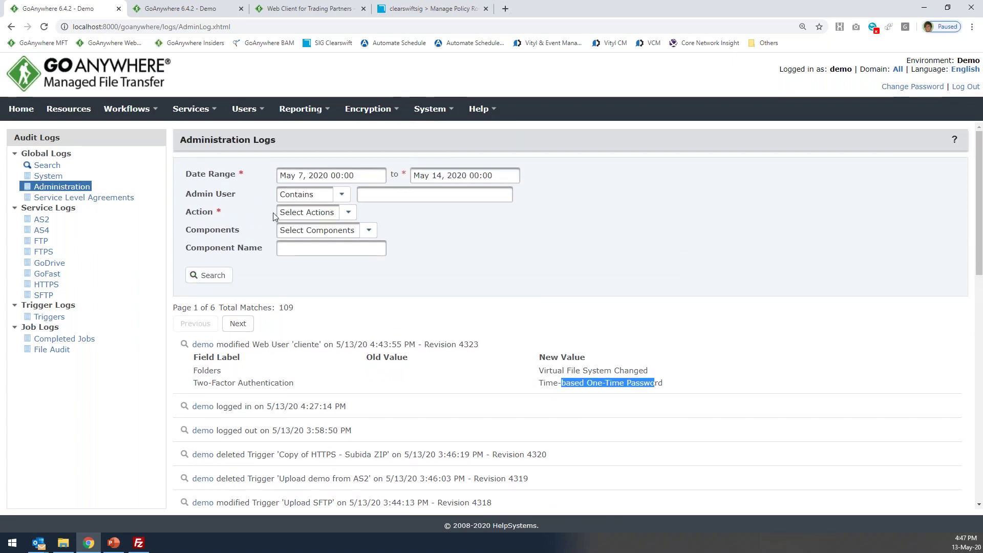
mouse_move(302, 108)
left_click(308, 133)
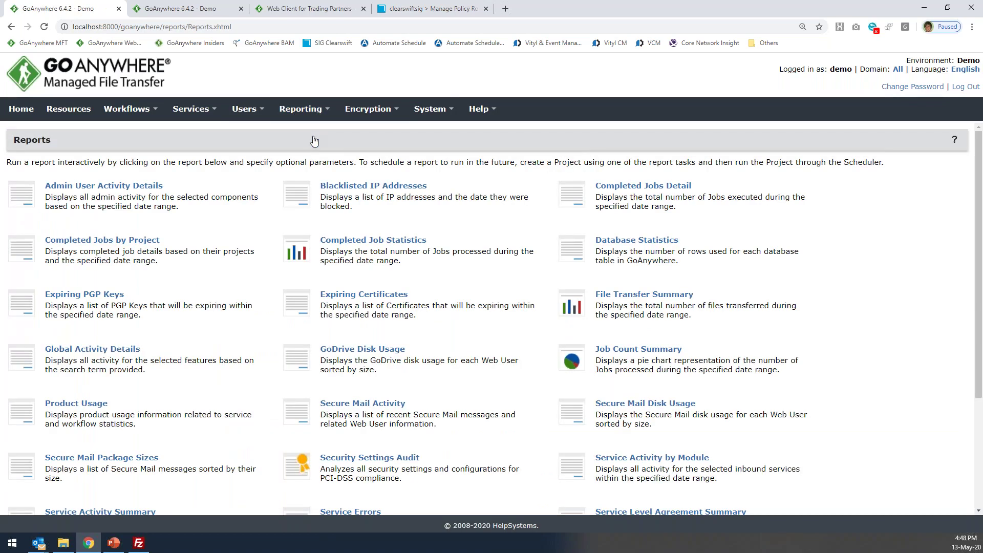
scroll(280, 327, "down", 1)
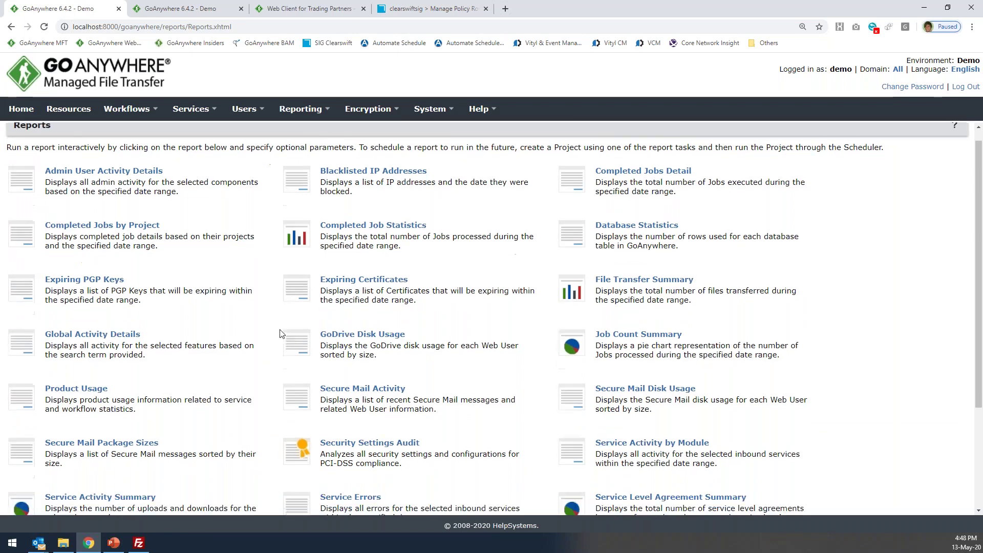
scroll(280, 334, "up", 1)
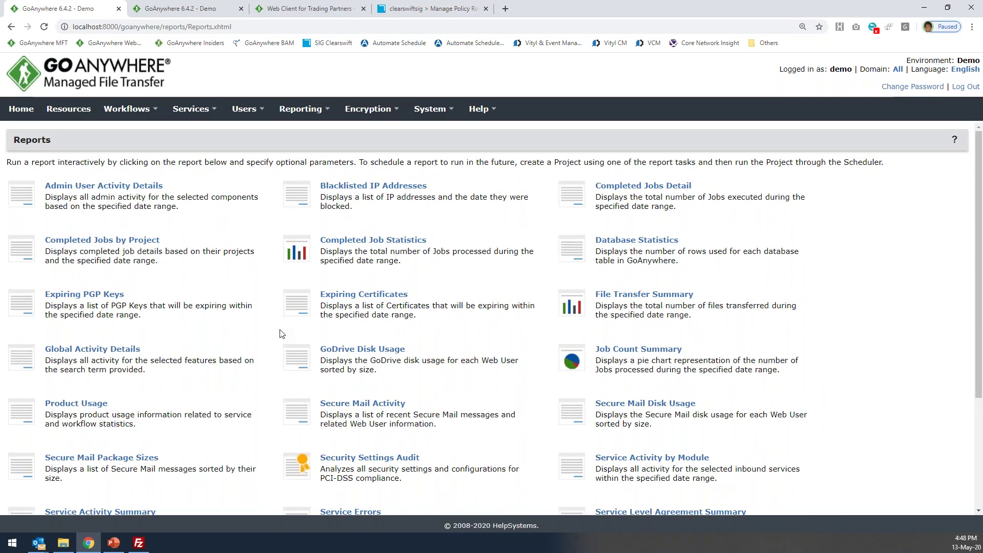
scroll(468, 351, "down", 1)
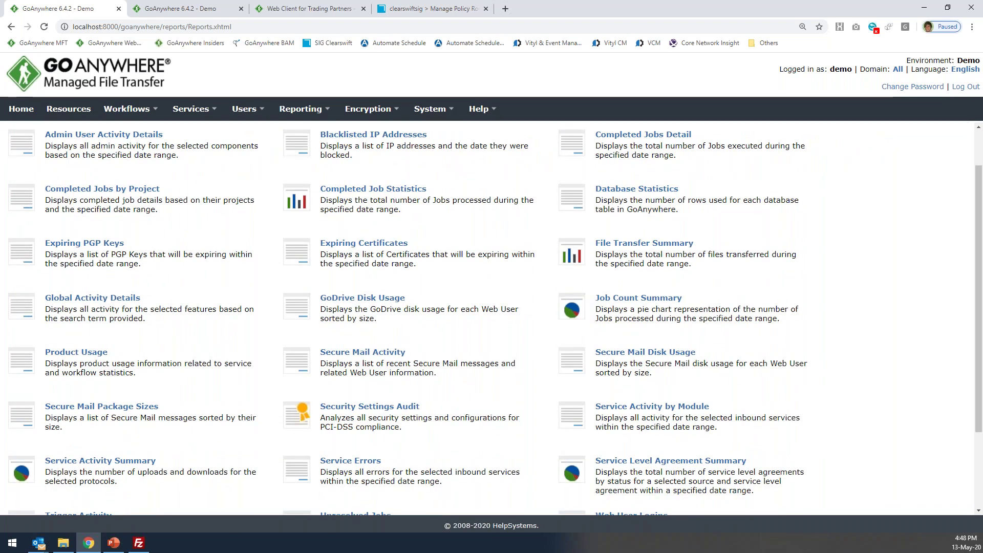
left_click(627, 250)
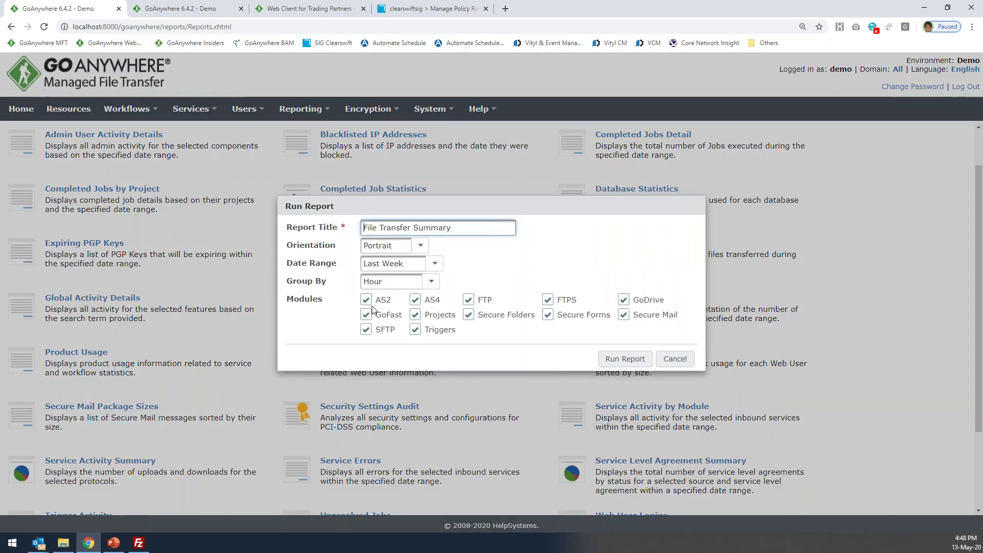
left_click(677, 360)
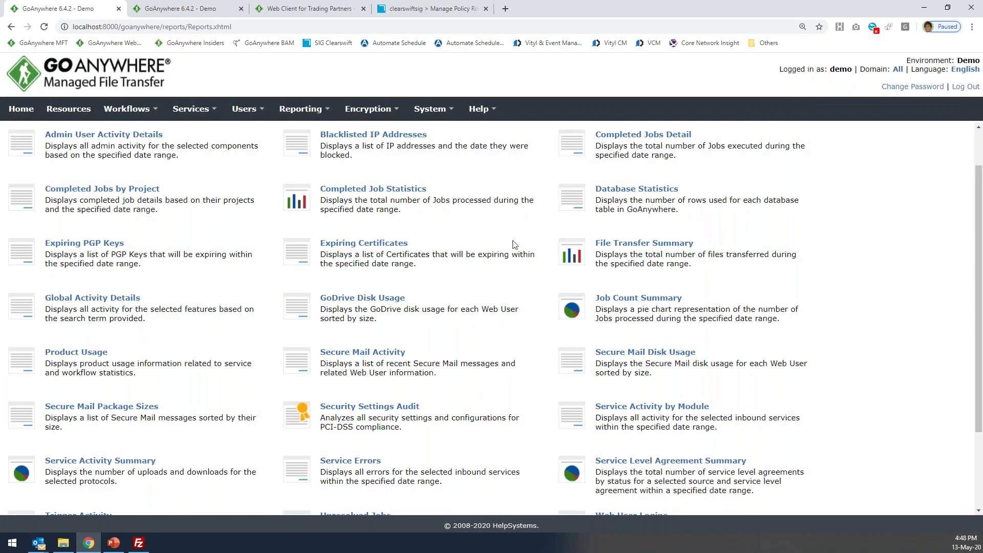
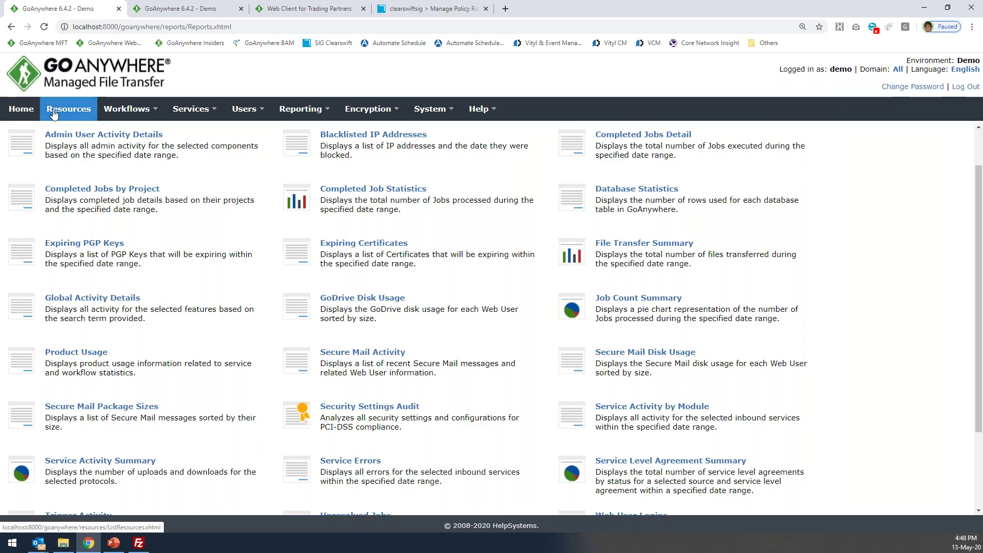
Browse the ICAP, SSH, FTP and Database server resources, then open SFTP Localhost Webinar.
left_click(51, 114)
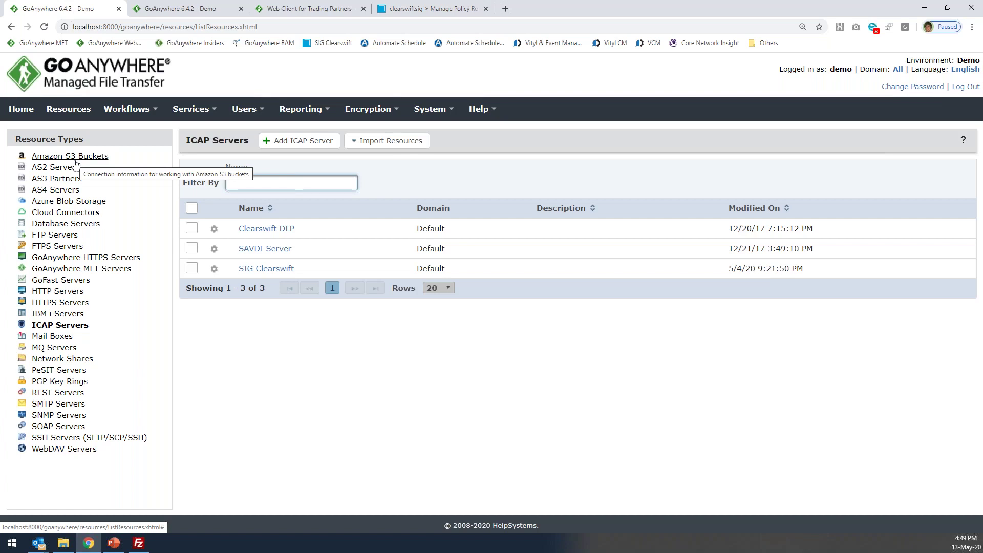
left_click(85, 440)
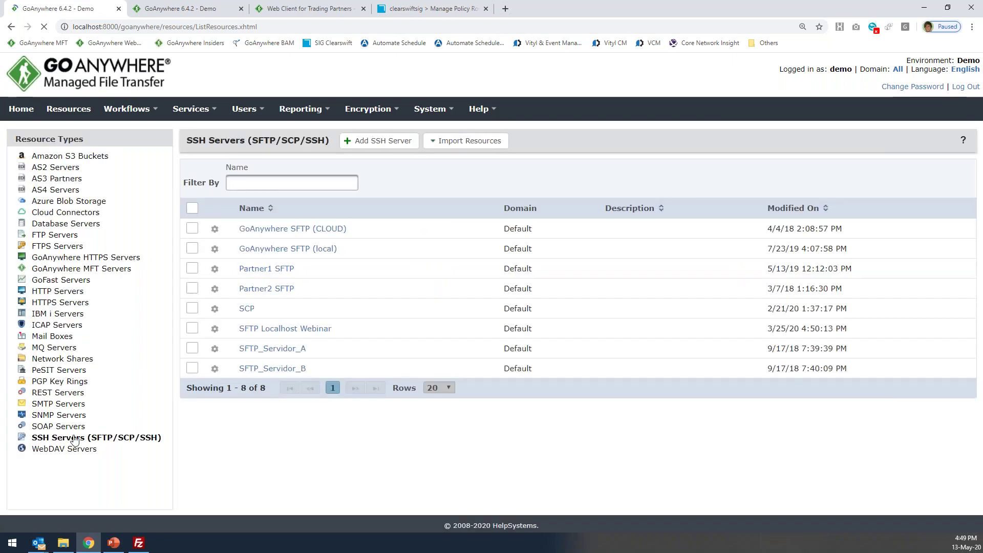
left_click(60, 238)
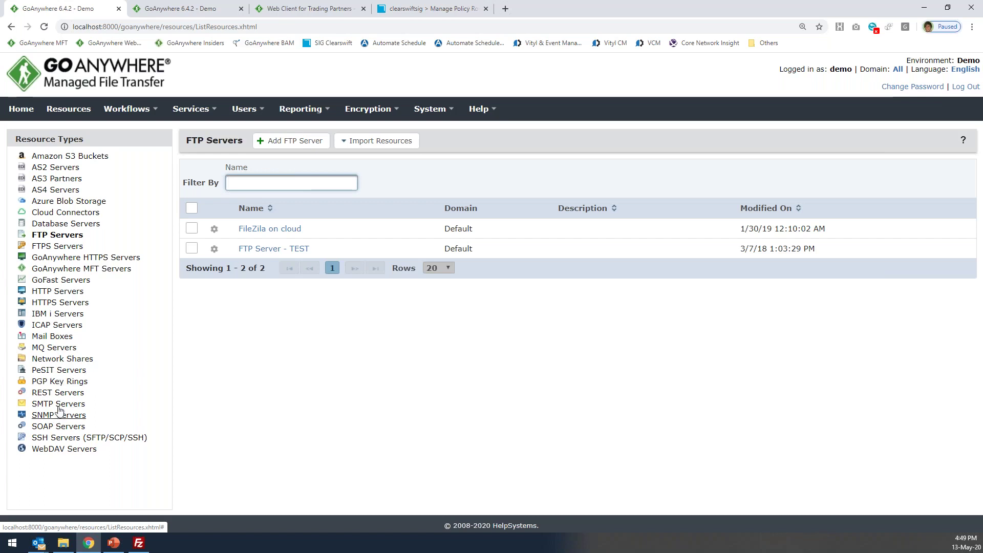
left_click(66, 224)
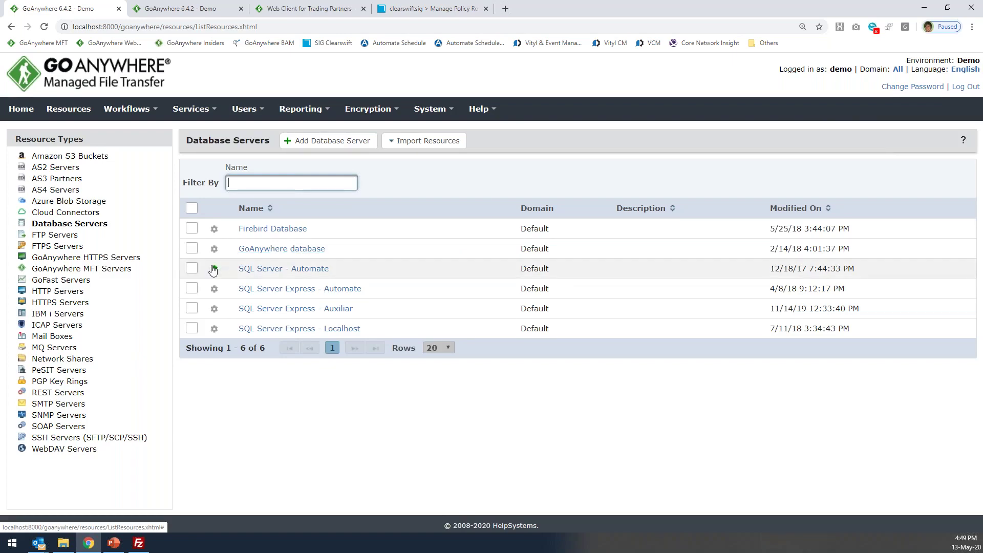
left_click(123, 437)
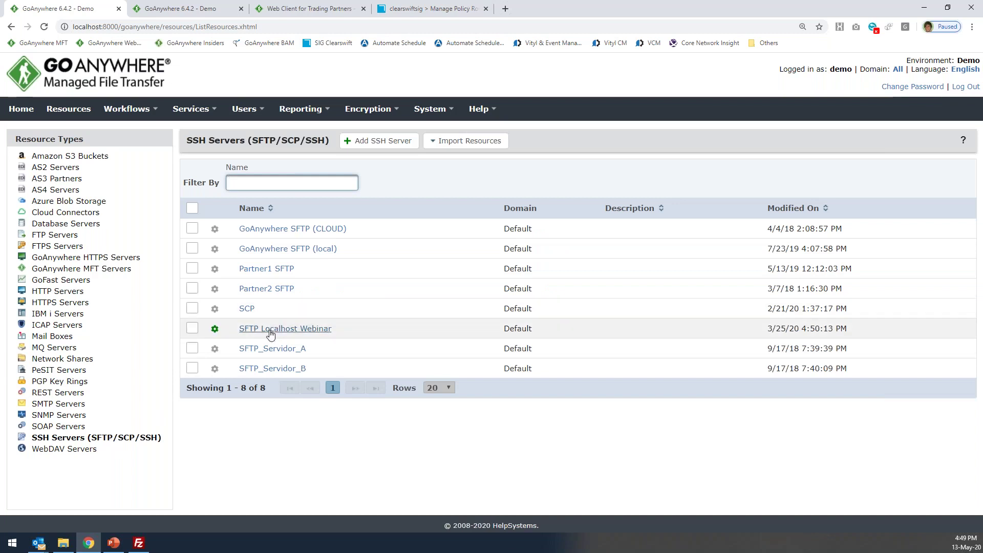
left_click(275, 332)
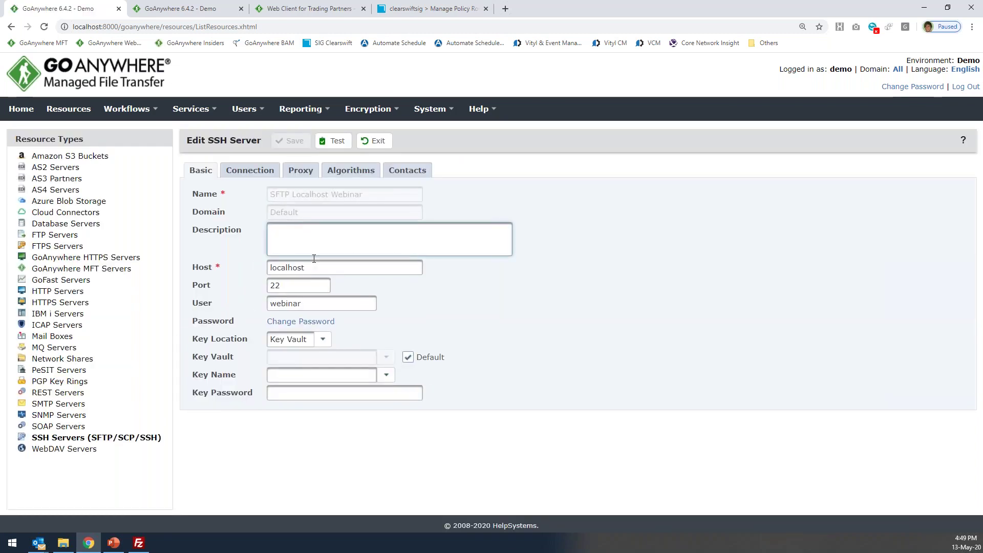
Review the server's host localhost, login user and connection retry attempts settings.
left_click_drag(305, 267, 244, 290)
left_click_drag(307, 302, 239, 304)
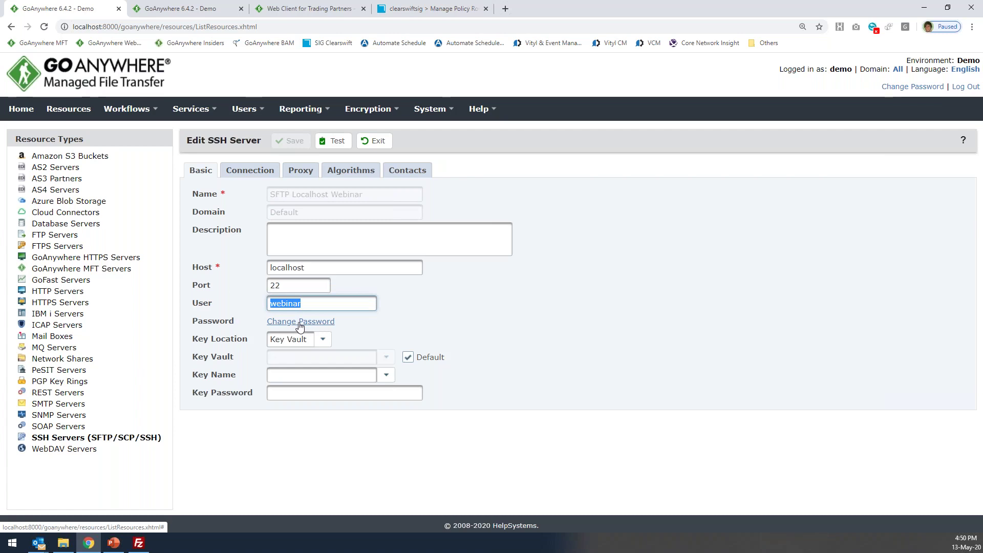
left_click(250, 170)
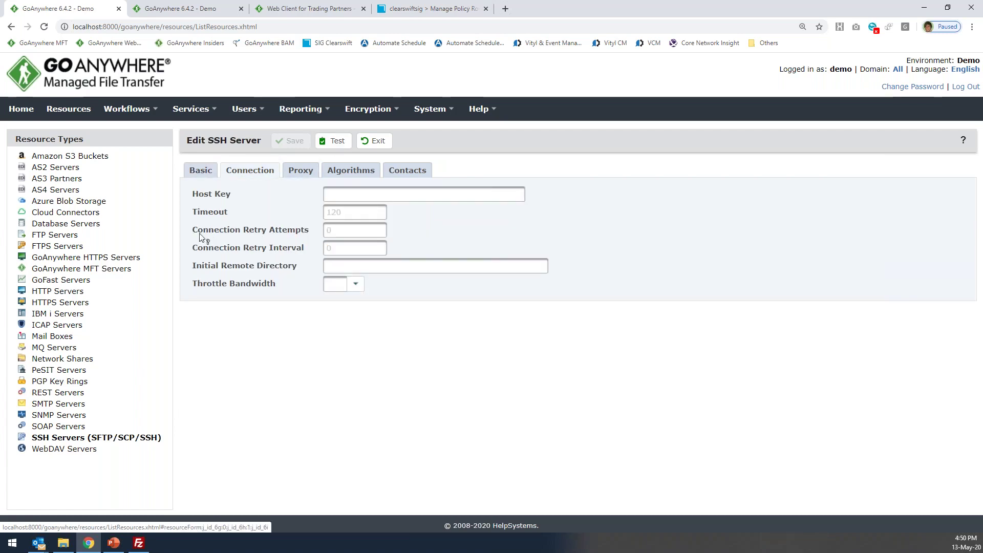
left_click_drag(193, 230, 310, 234)
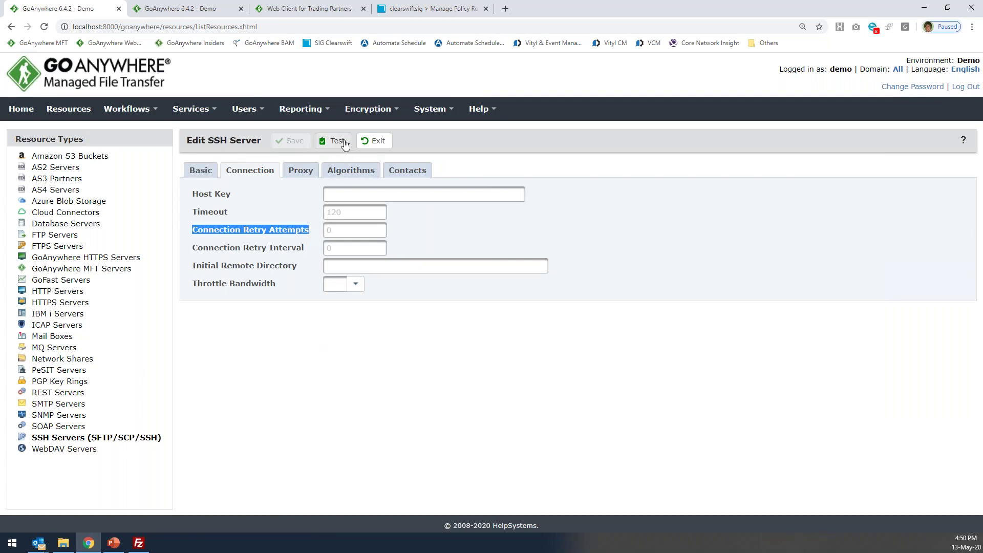
Run a connection test on SFTP Localhost Webinar and close the successful results.
left_click(201, 170)
left_click(333, 141)
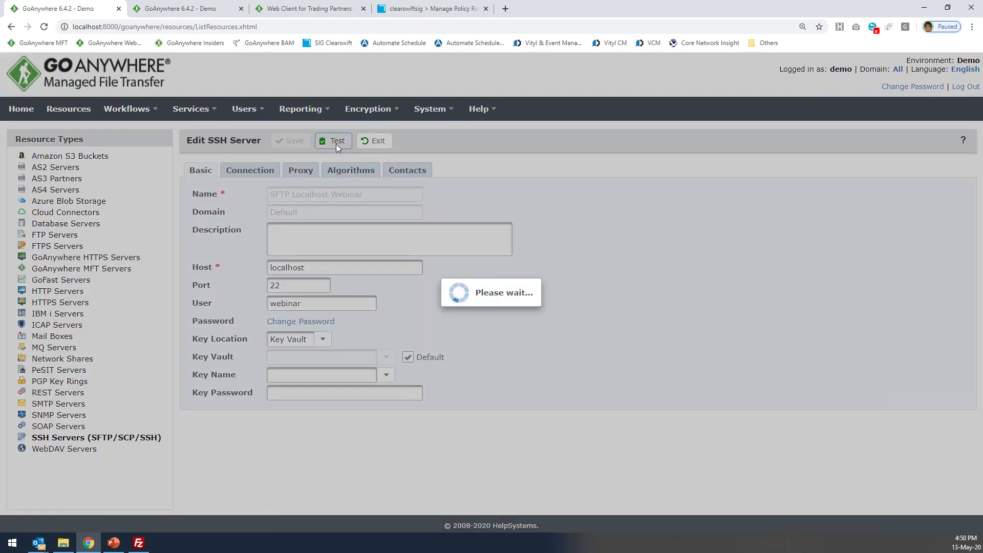
left_click(503, 318)
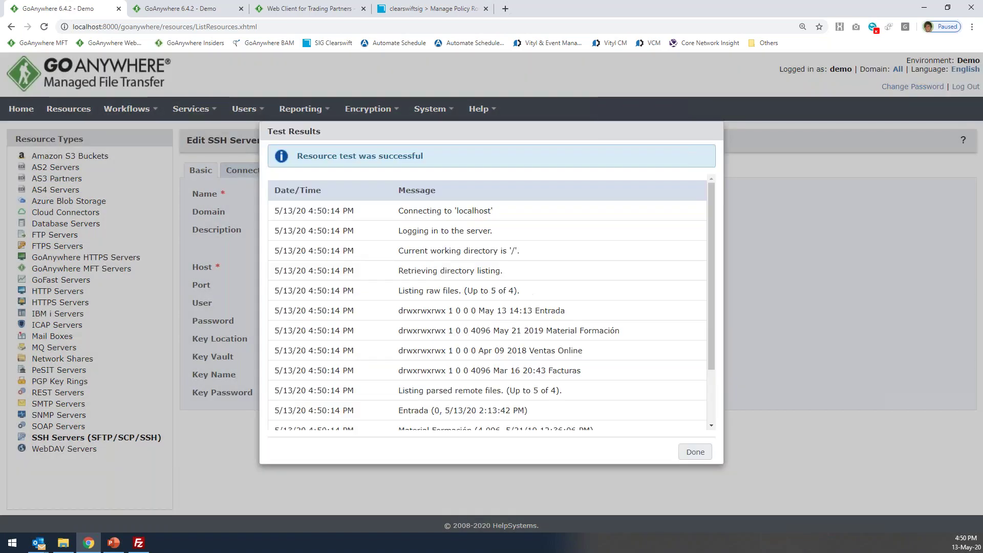
left_click(695, 452)
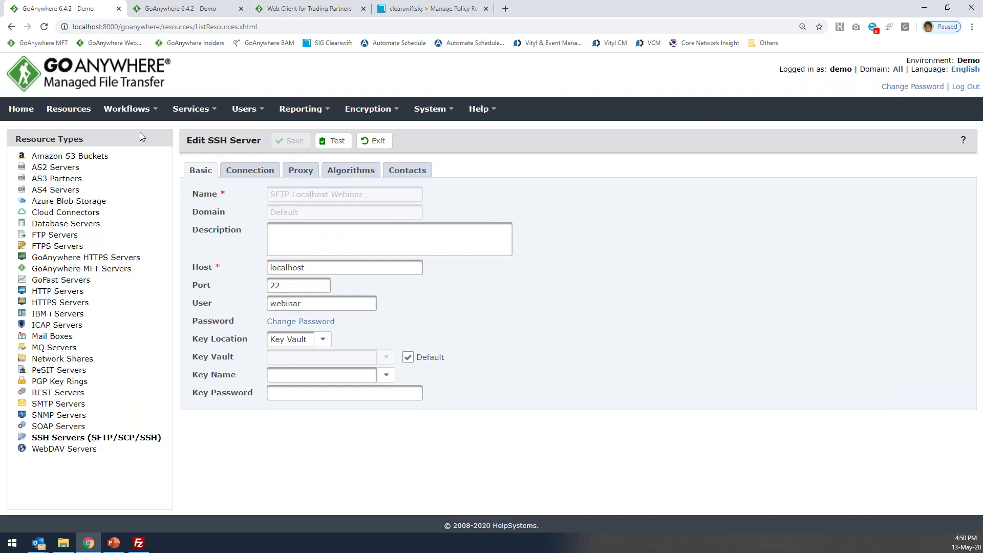
mouse_move(136, 119)
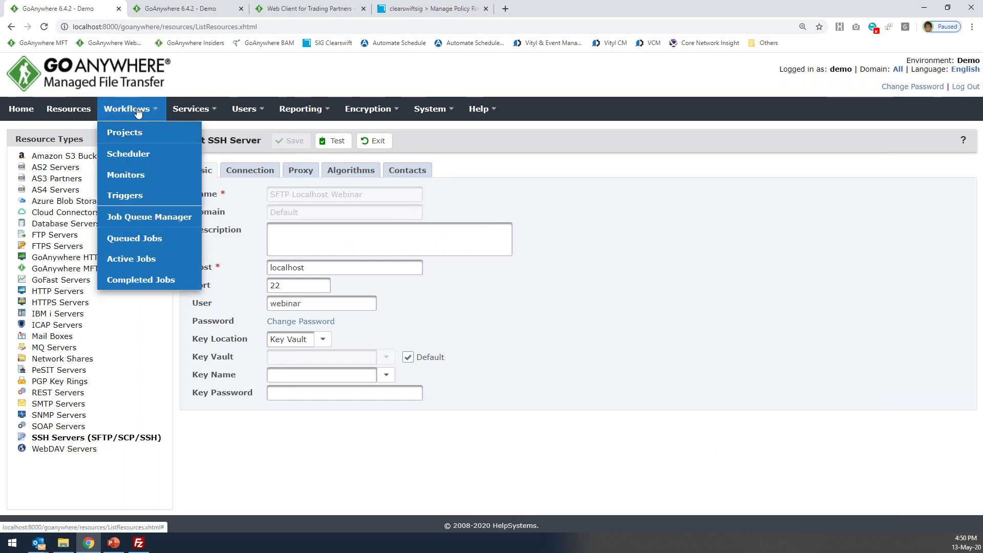
From the Projects list, open A. Generar archivo CSV y Encriptacion in Project Designer.
left_click(134, 133)
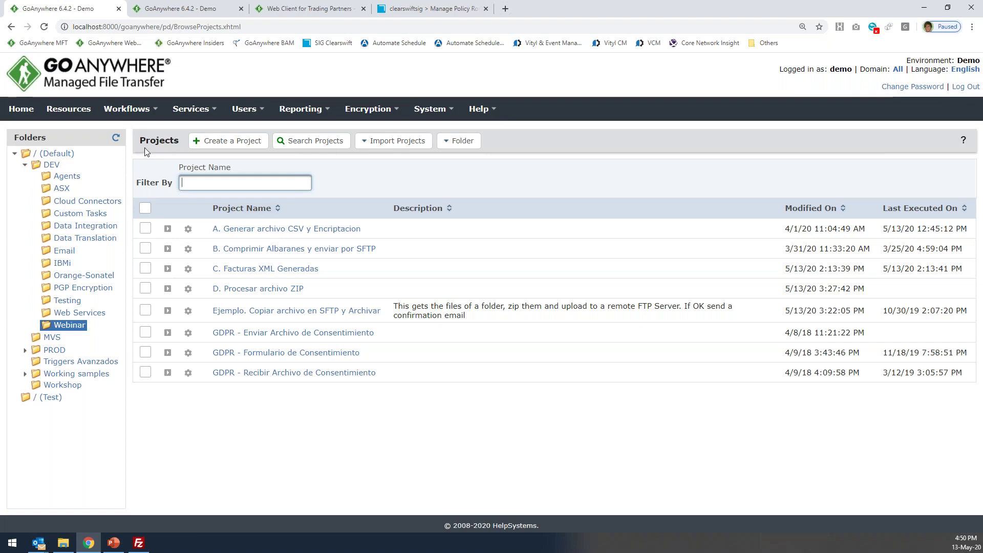
left_click_drag(138, 140, 184, 144)
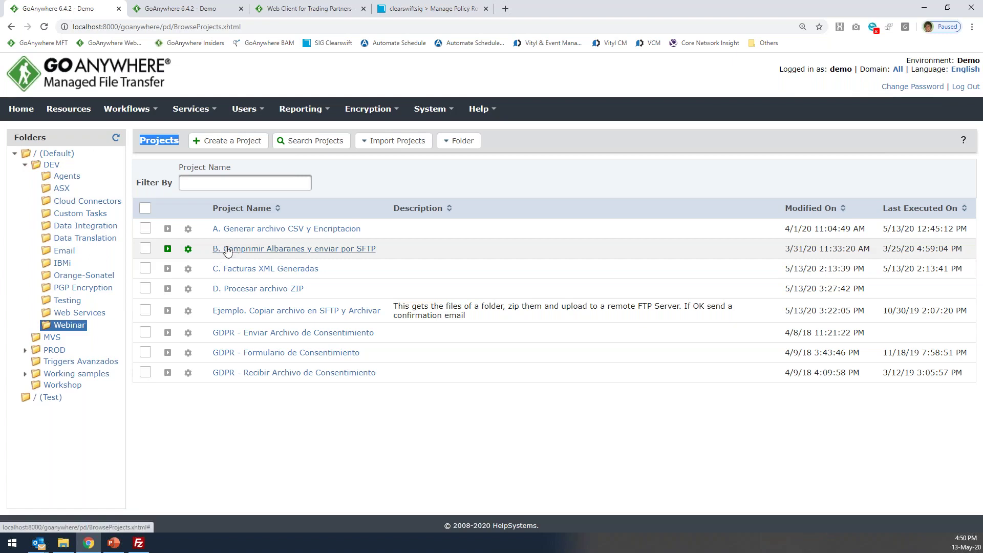
left_click(255, 234)
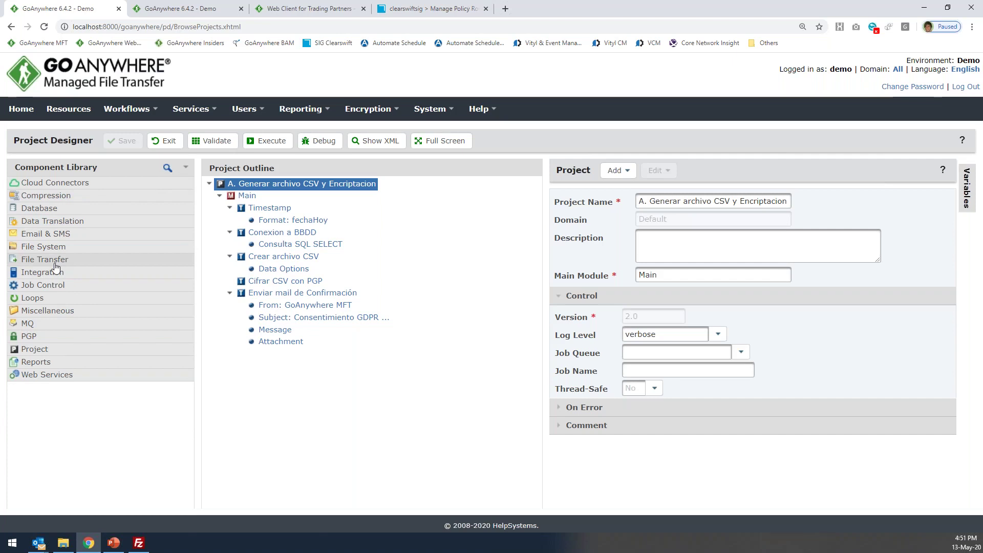
left_click(61, 246)
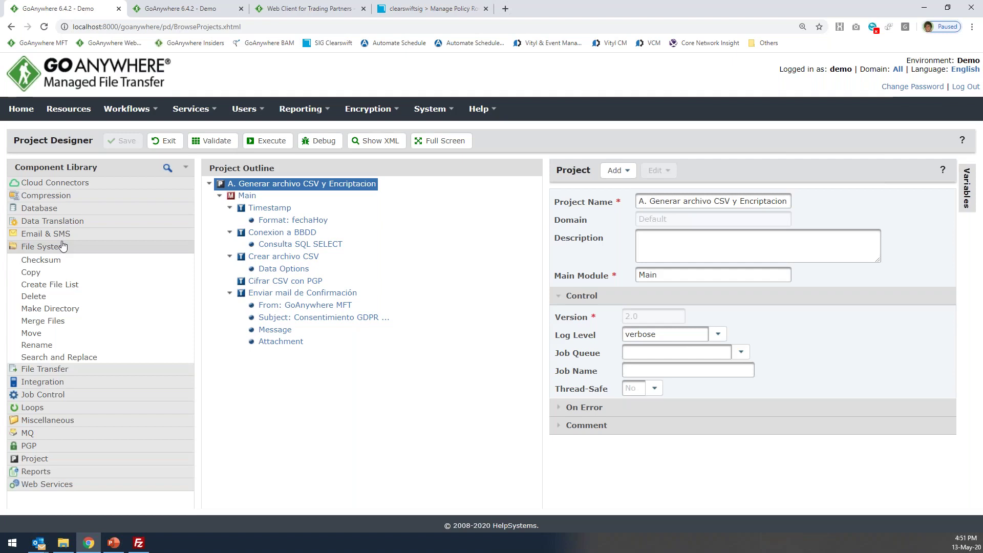
left_click(62, 247)
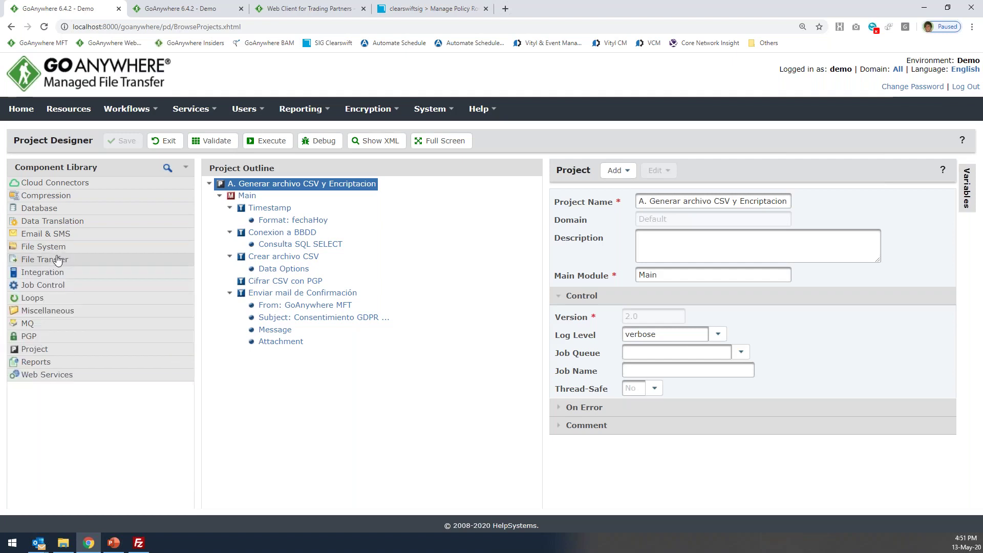
left_click(57, 260)
left_click(58, 260)
left_click(51, 247)
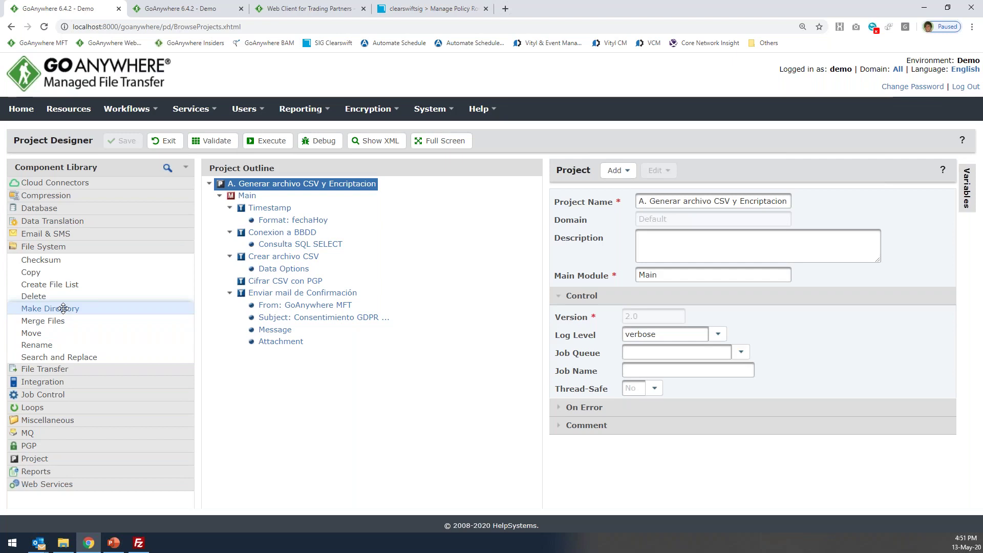
left_click(49, 247)
left_click(44, 259)
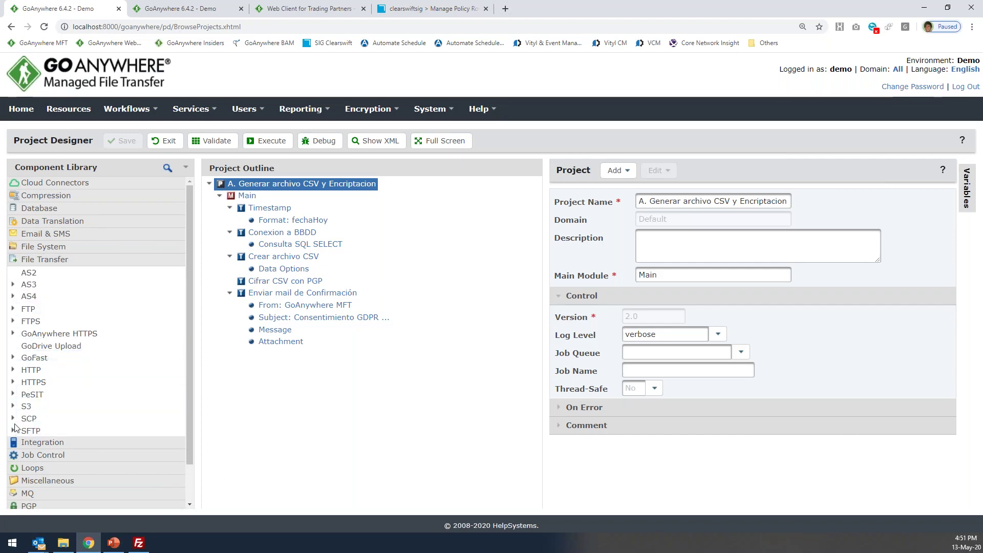
left_click(12, 432)
left_click(12, 432)
left_click(13, 395)
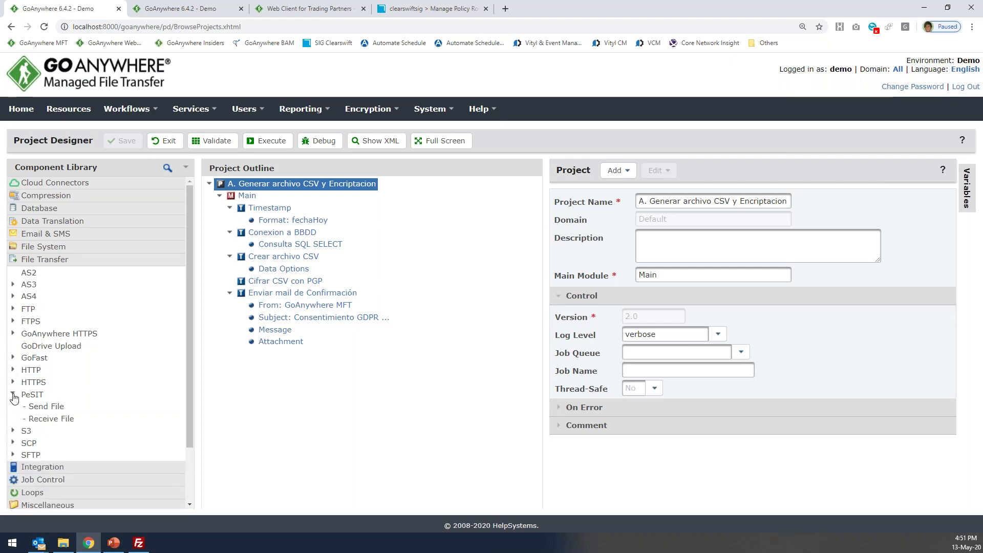
left_click(13, 395)
left_click(12, 321)
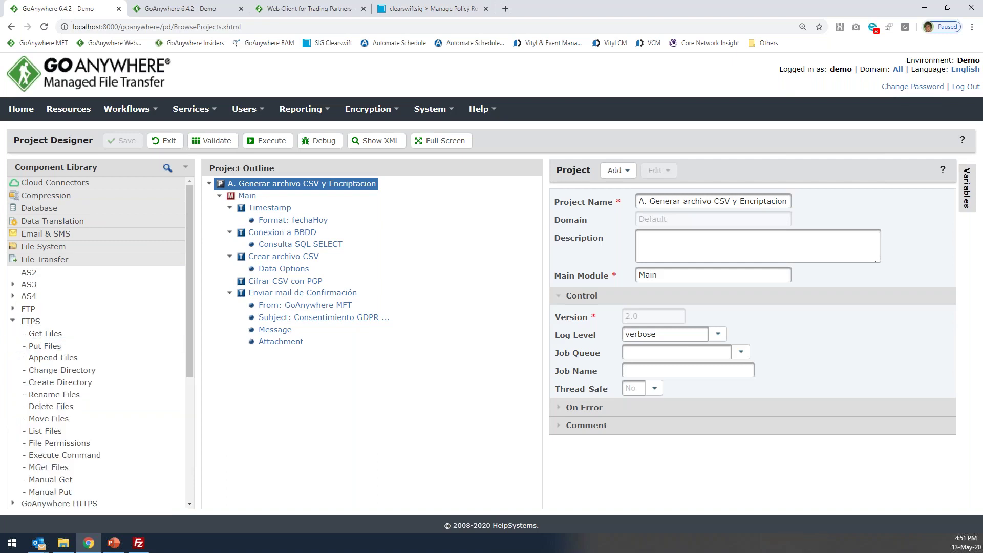
left_click(12, 321)
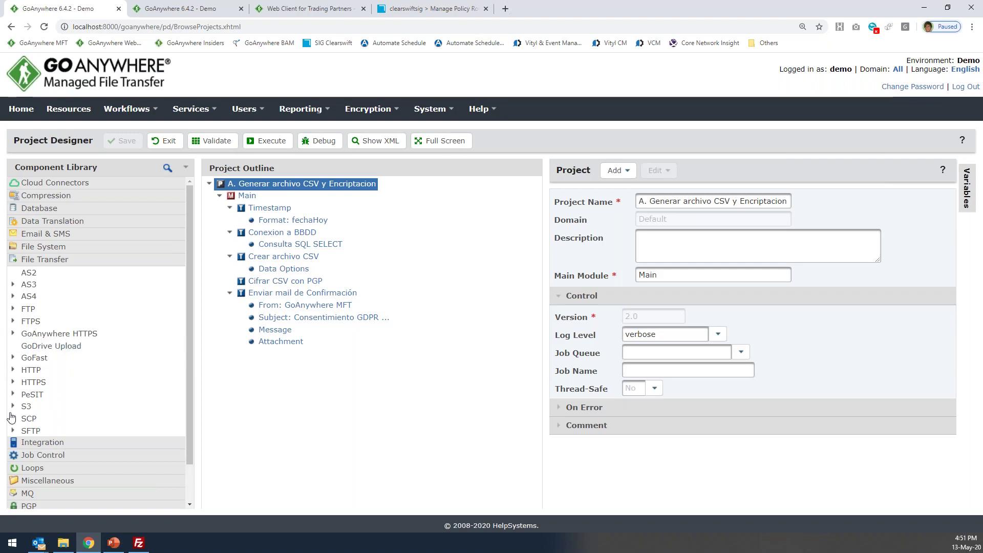
left_click(13, 382)
left_click(13, 383)
left_click(45, 259)
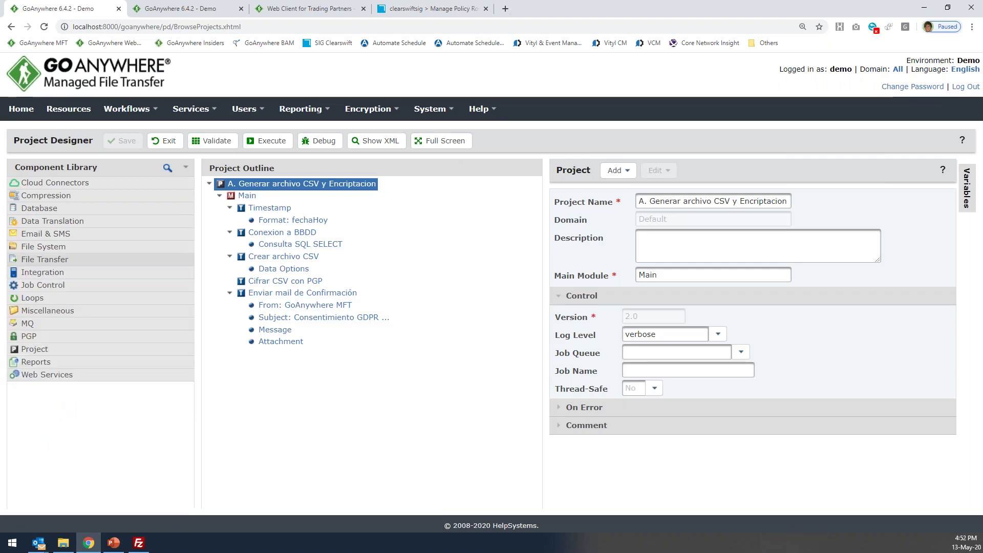
left_click(58, 197)
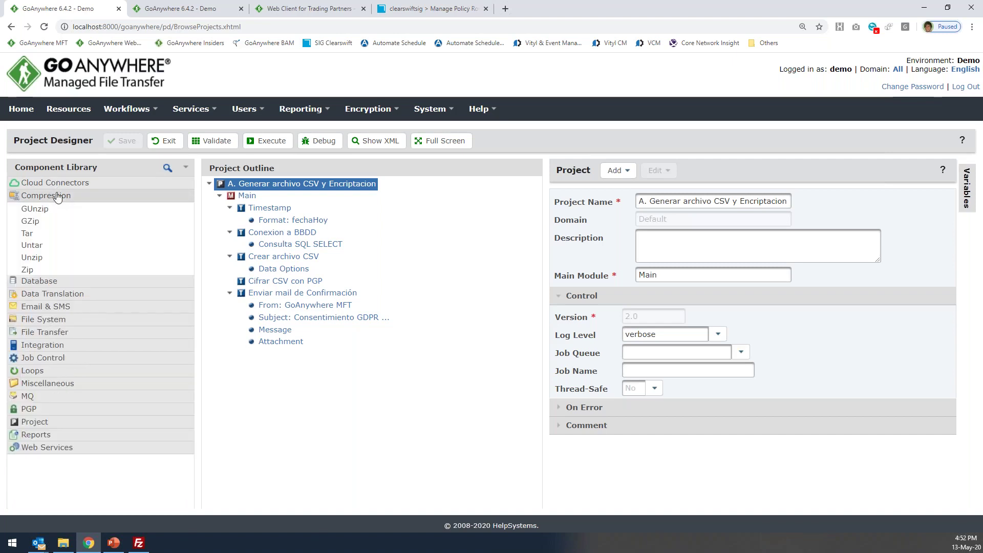
left_click(57, 196)
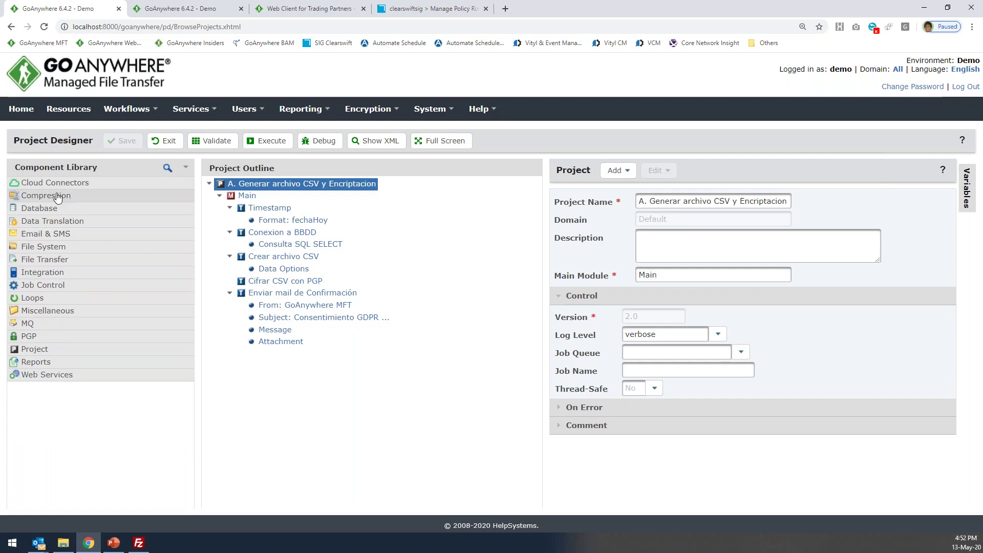
left_click(46, 337)
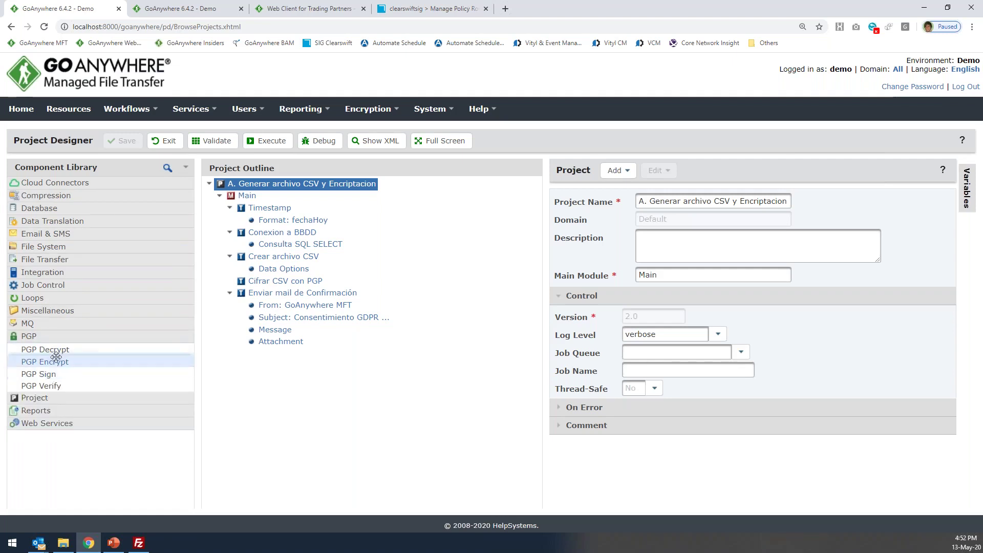
left_click(59, 342)
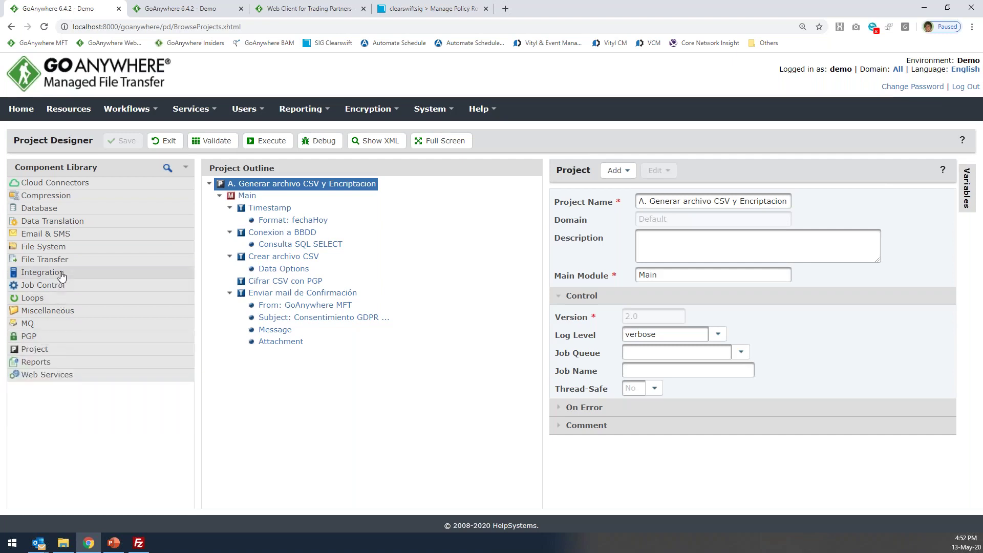
left_click(70, 235)
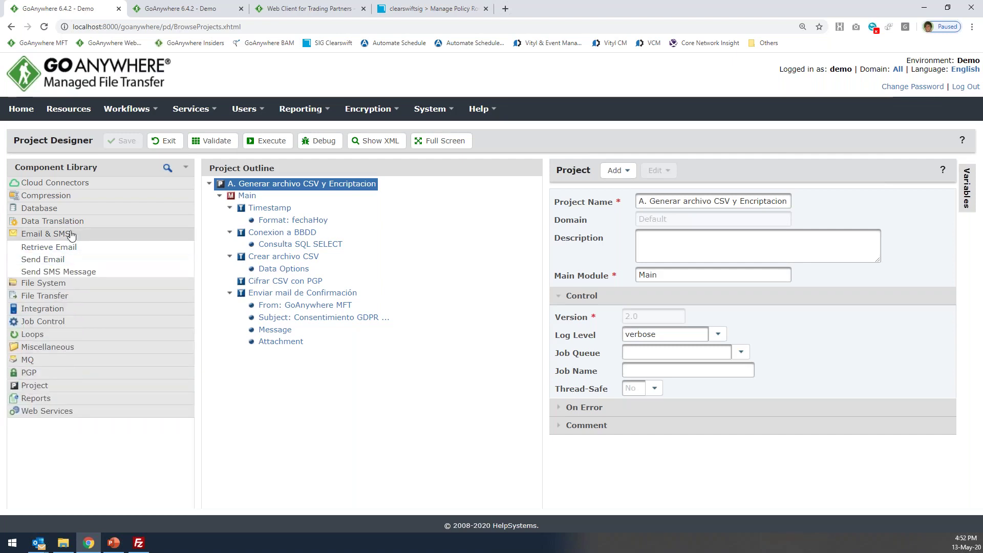
left_click(71, 235)
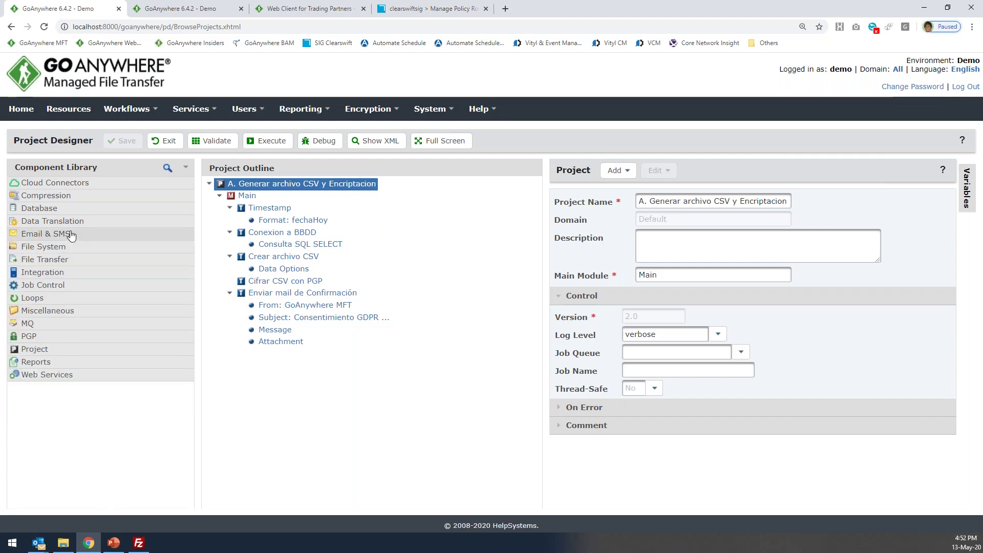
left_click(68, 222)
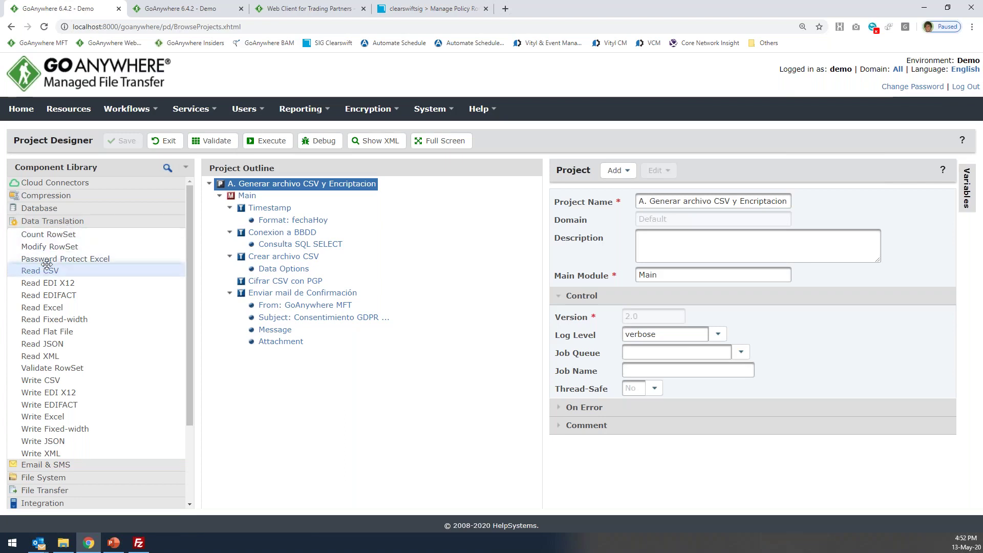
left_click_drag(49, 283, 51, 334)
left_click(51, 335)
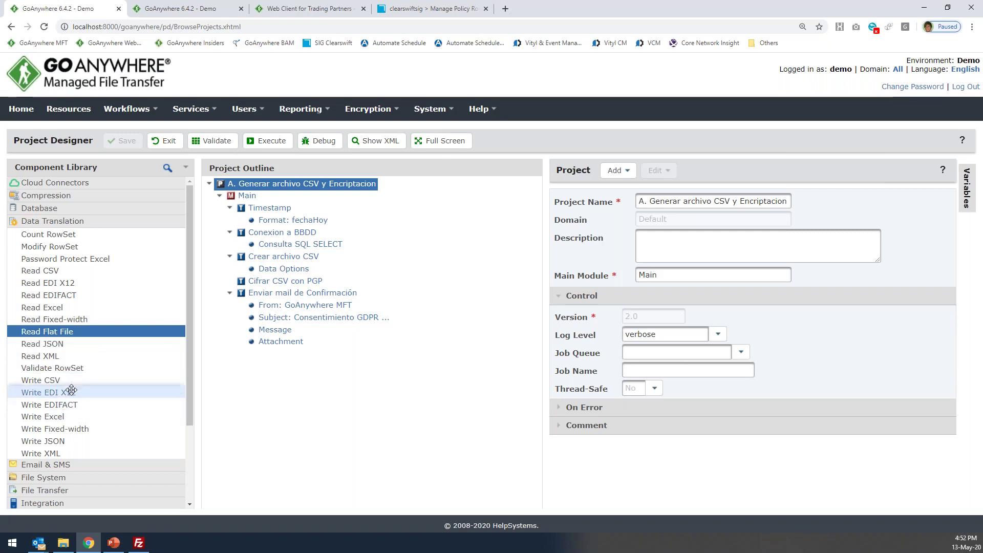
left_click(69, 380)
left_click(70, 392)
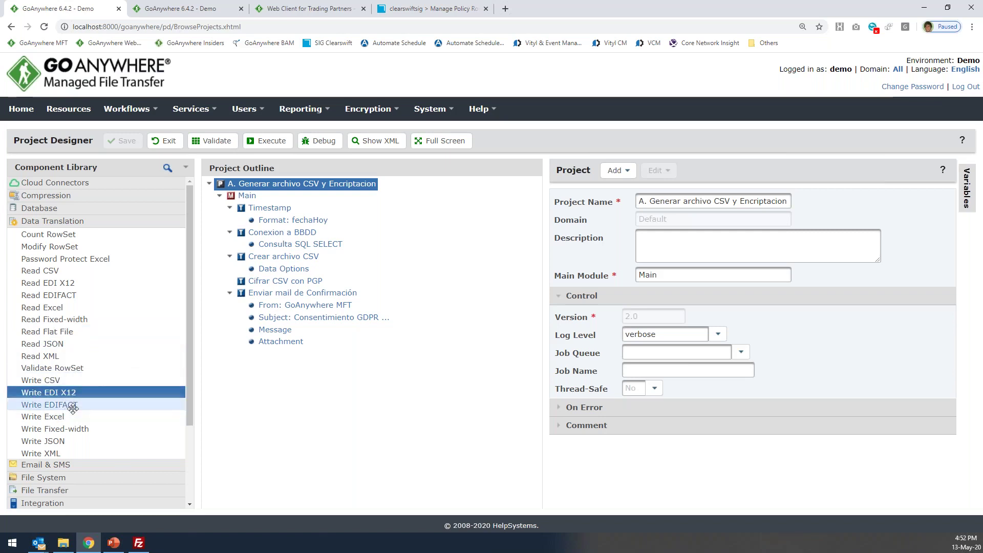
left_click(306, 236)
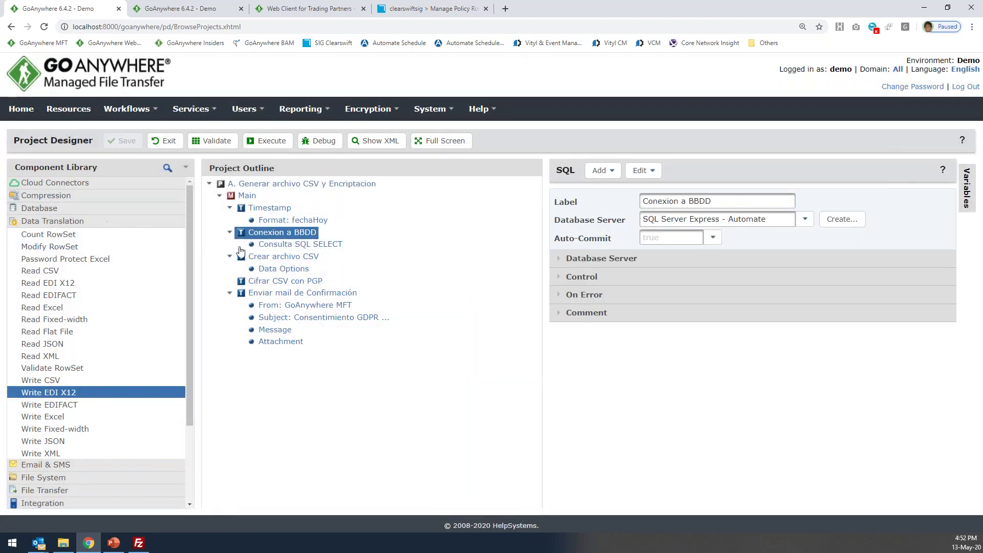
left_click(81, 225)
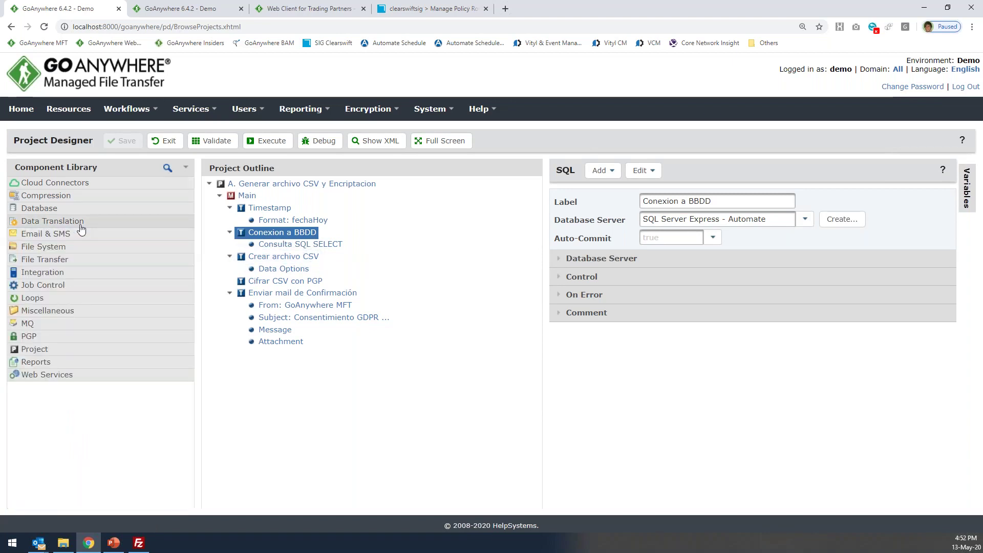
left_click(38, 376)
left_click(37, 375)
left_click(58, 208)
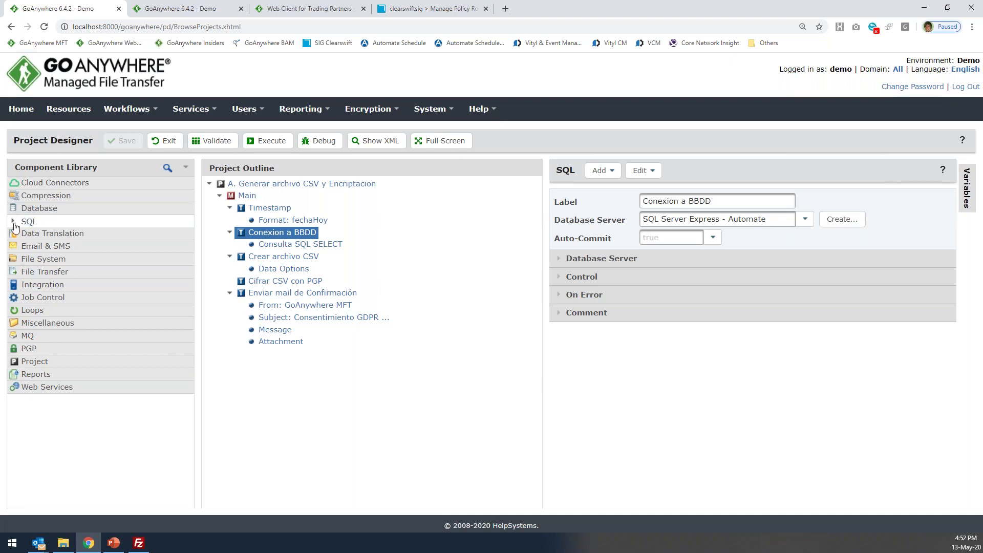
left_click(13, 221)
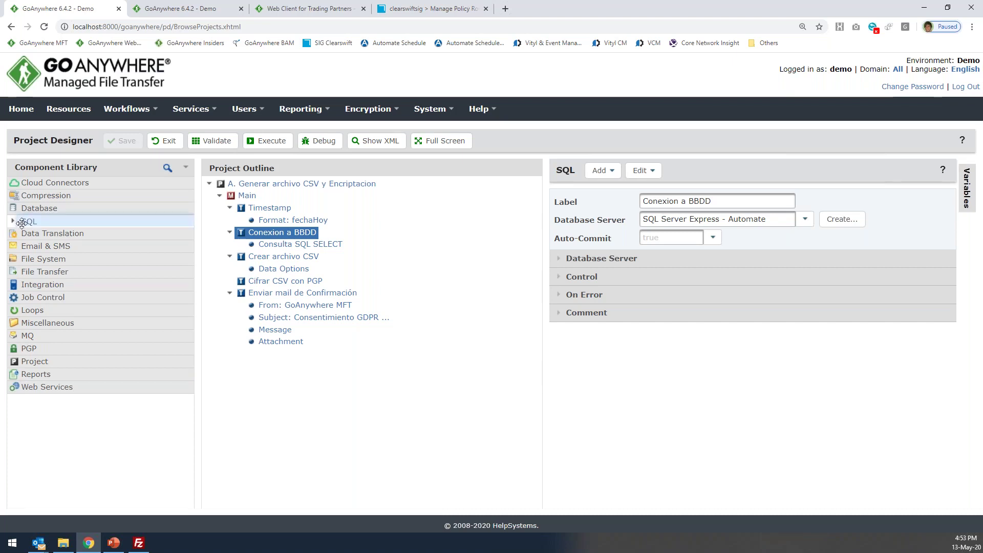
left_click_drag(26, 236, 283, 235)
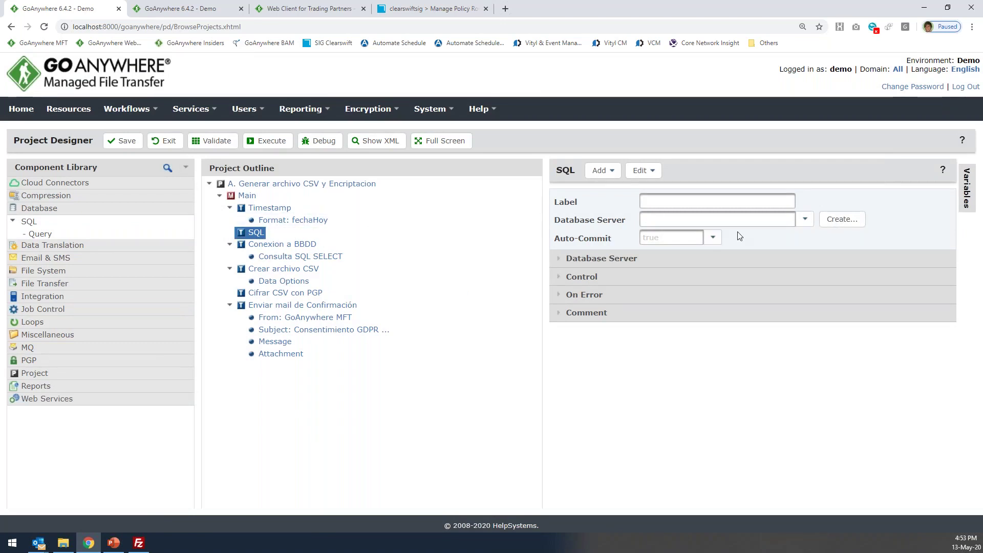
left_click(806, 223)
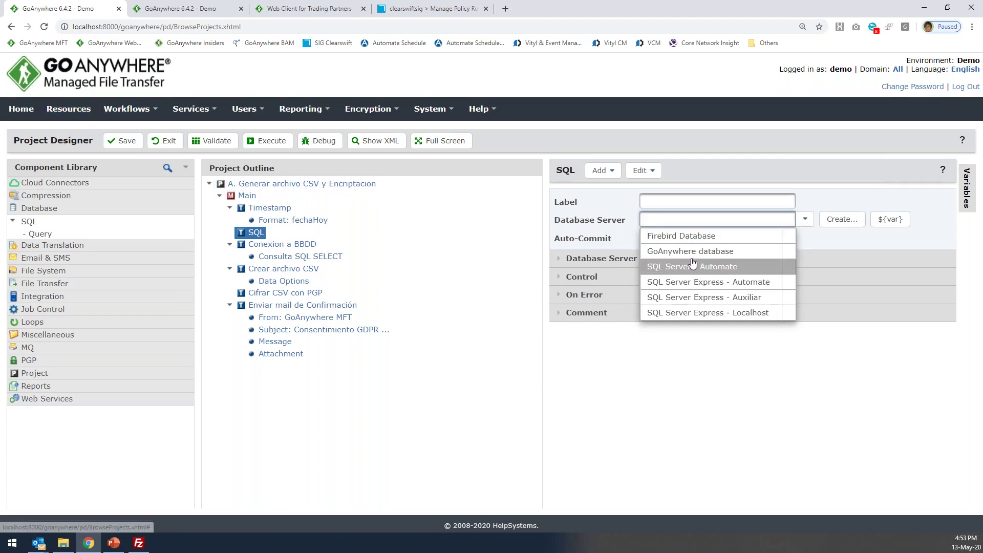
left_click(742, 286)
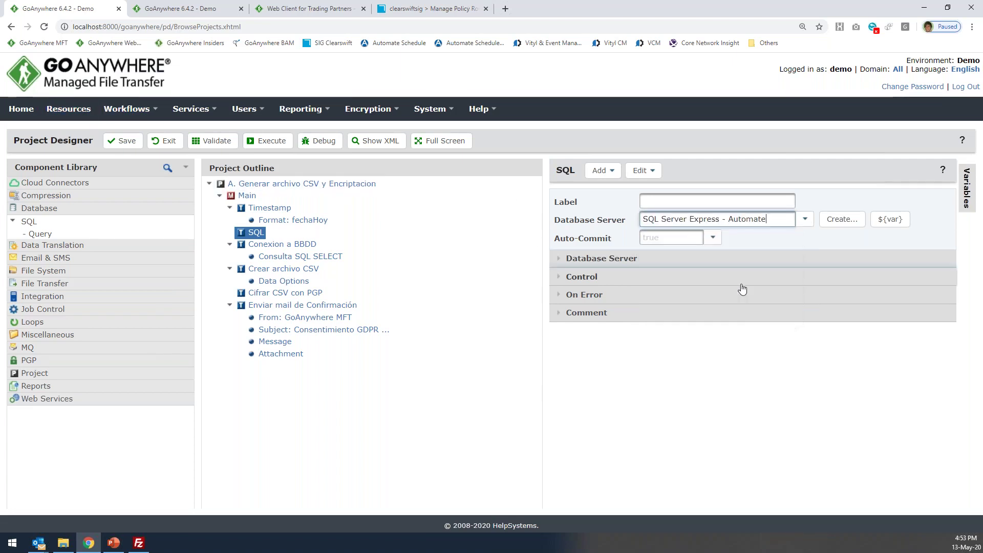
left_click(600, 171)
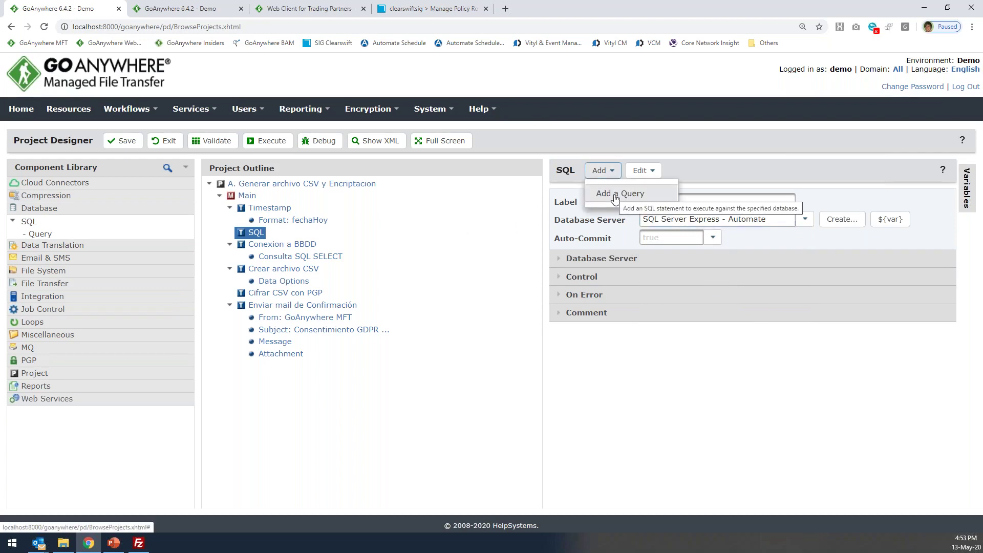
left_click(615, 196)
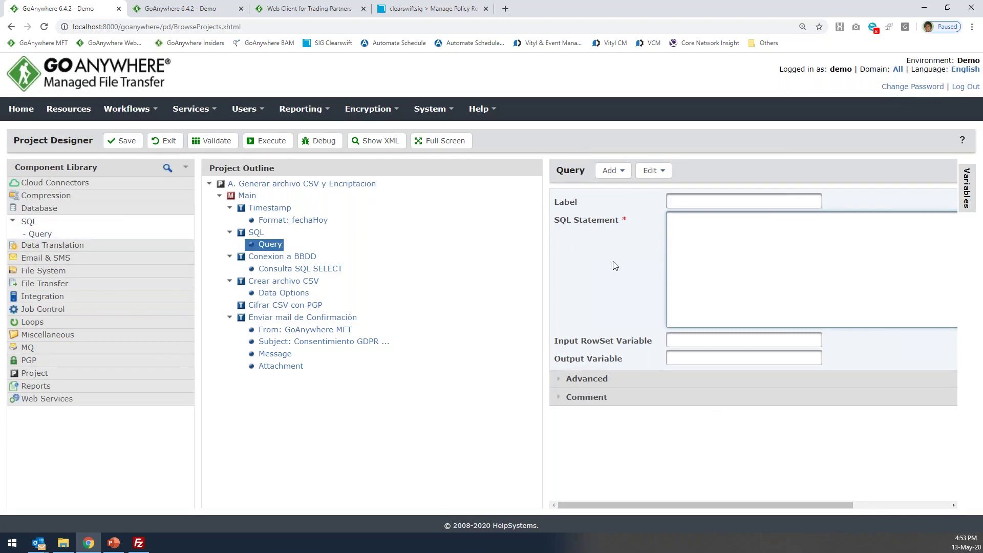
left_click(612, 171)
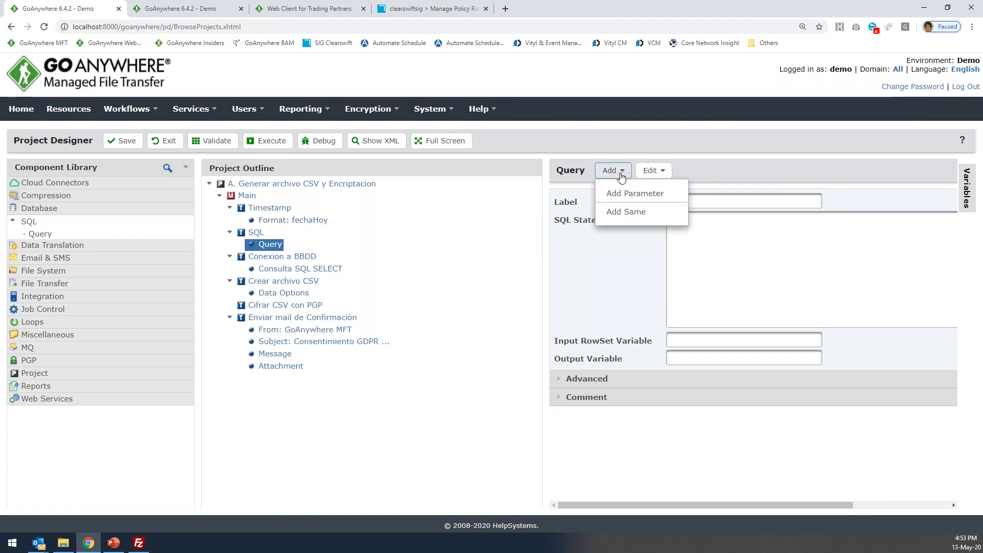
right_click(256, 234)
mouse_move(287, 268)
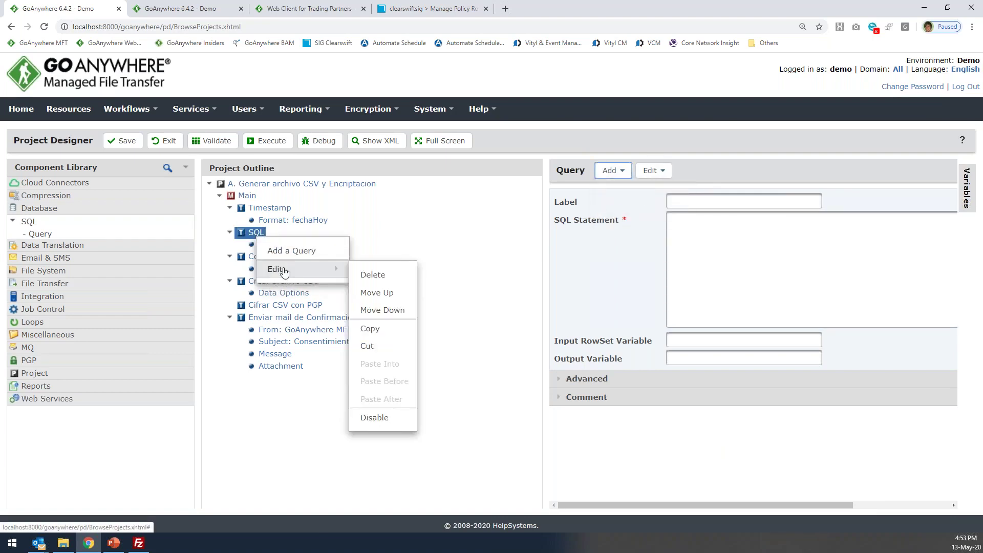
left_click(374, 275)
left_click(530, 316)
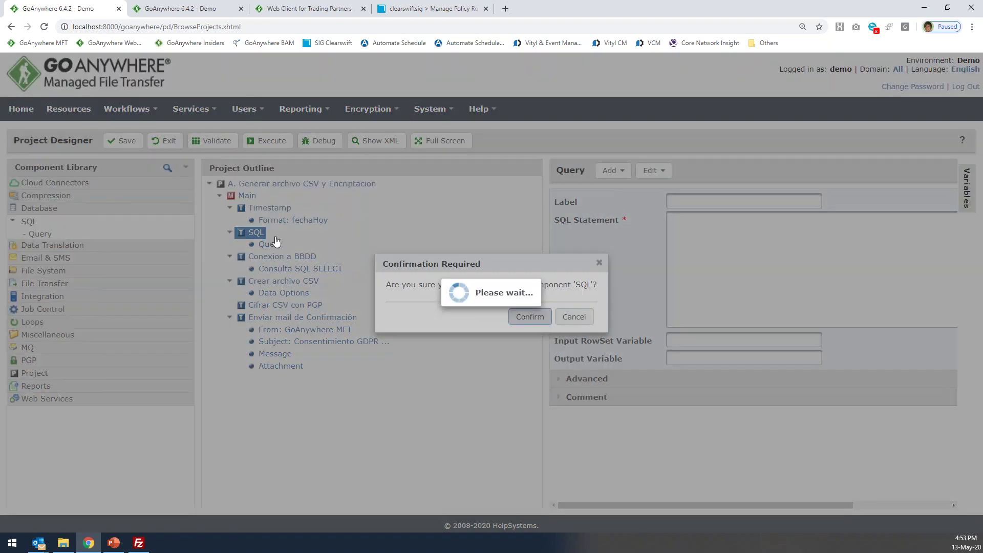
Inspect the Timestamp task, fechaHoy ddMMYYYY pattern, Conexion a BBDD and the SQL SELECT query.
left_click(271, 210)
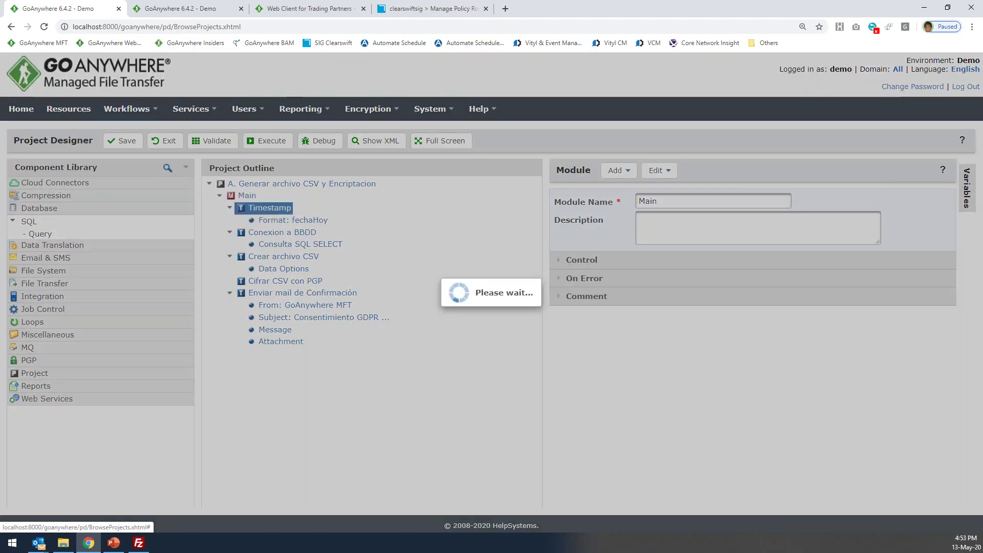
left_click(289, 222)
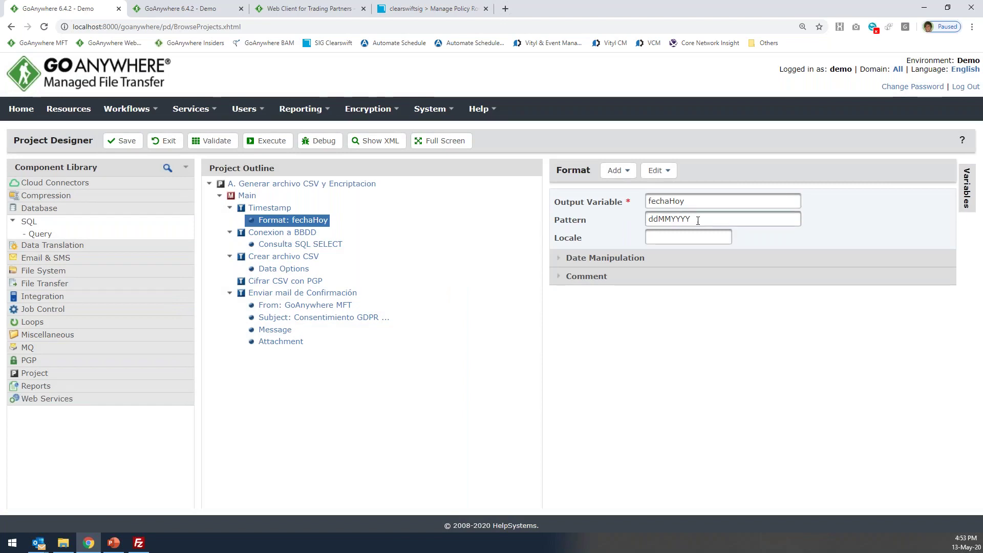
left_click(665, 220)
left_click(665, 220)
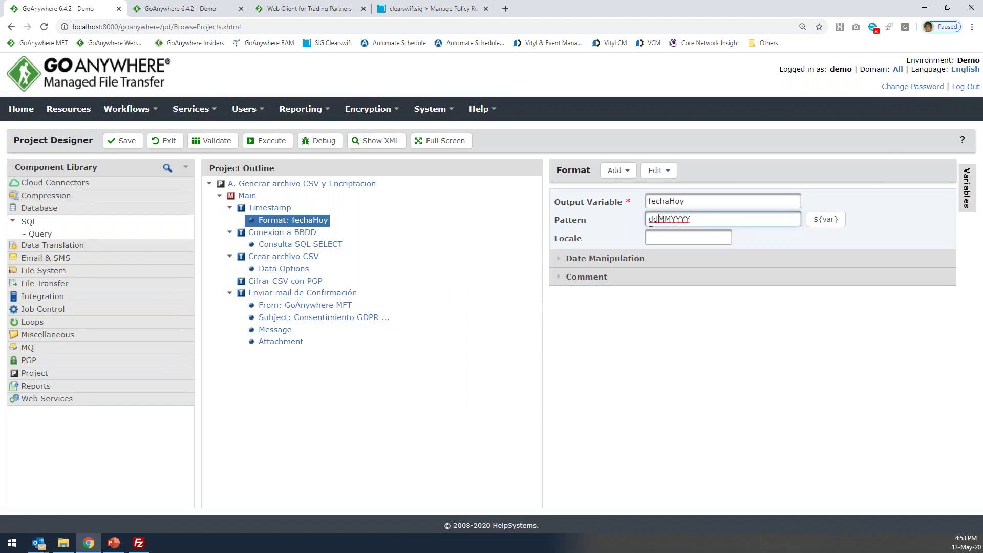
left_click(282, 232)
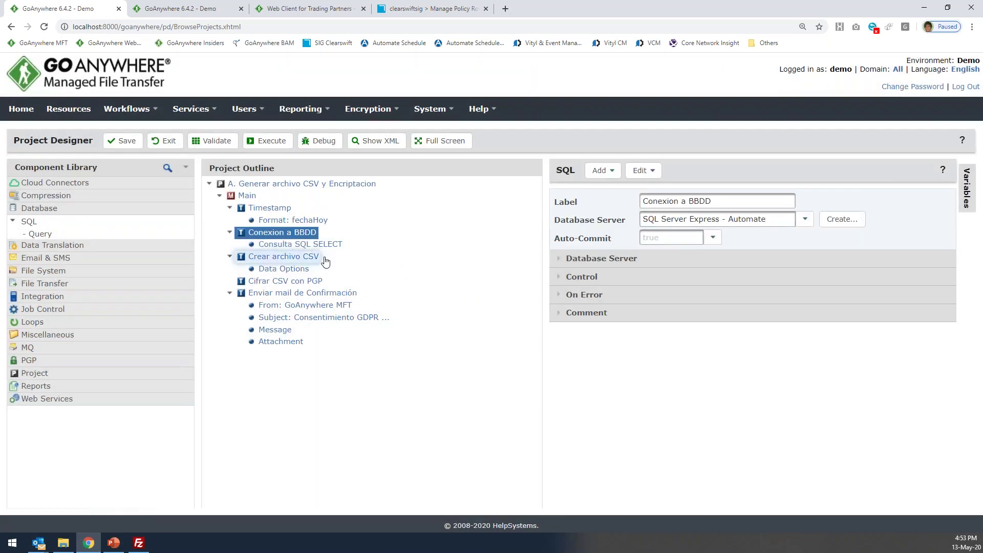
left_click(316, 245)
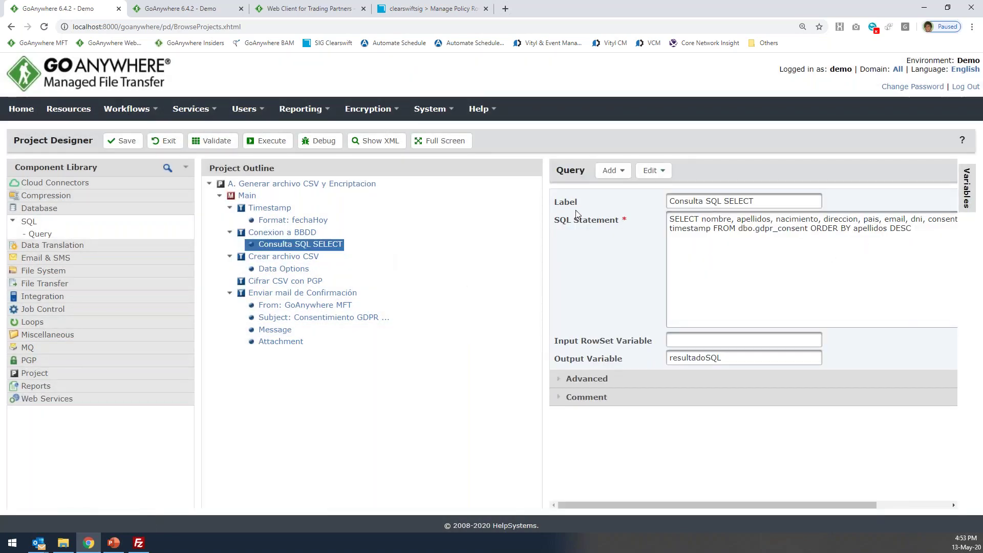
left_click_drag(541, 237, 459, 243)
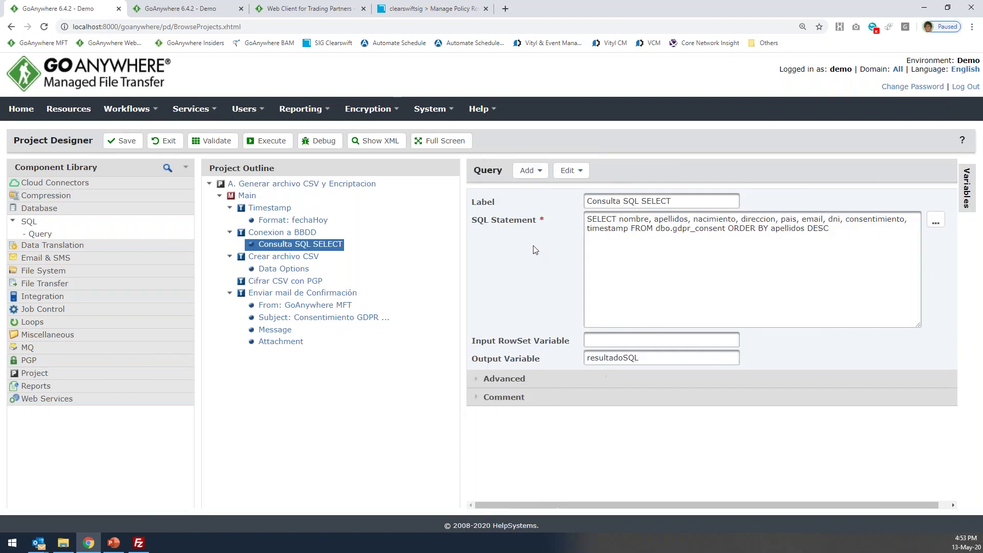
left_click(737, 248)
key("ctrl+a")
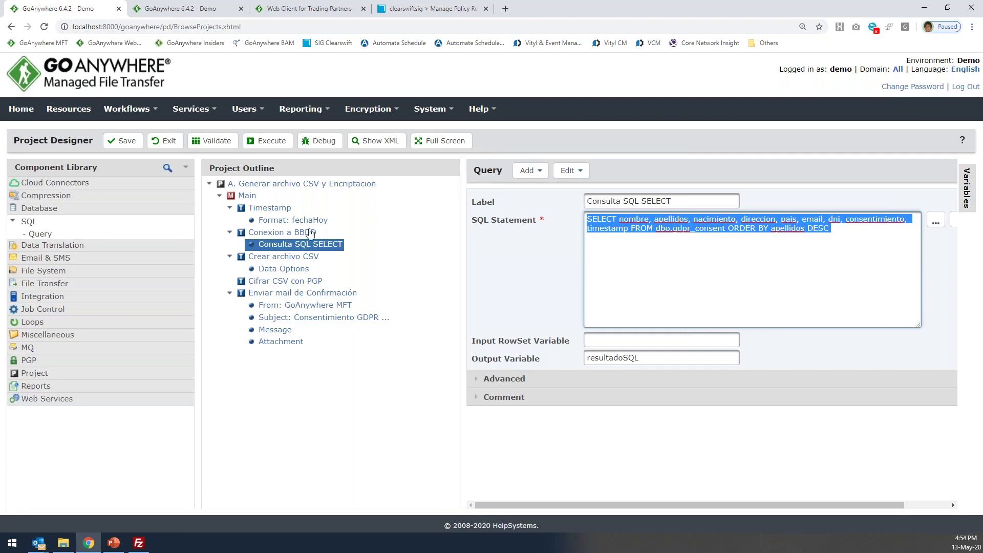
Trace the query's resultadoSQL output variable into the Crear archivo CSV task.
left_click(268, 233)
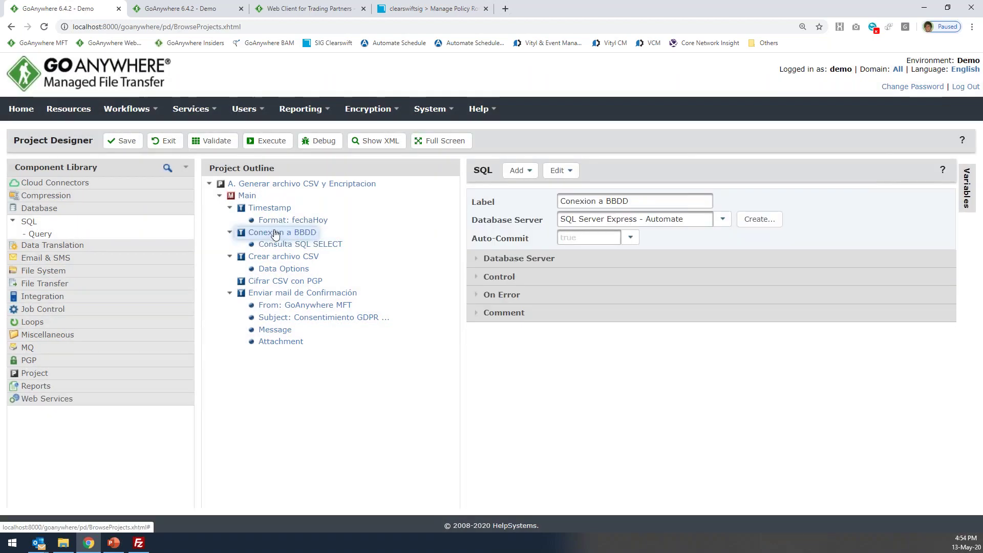
left_click(283, 256)
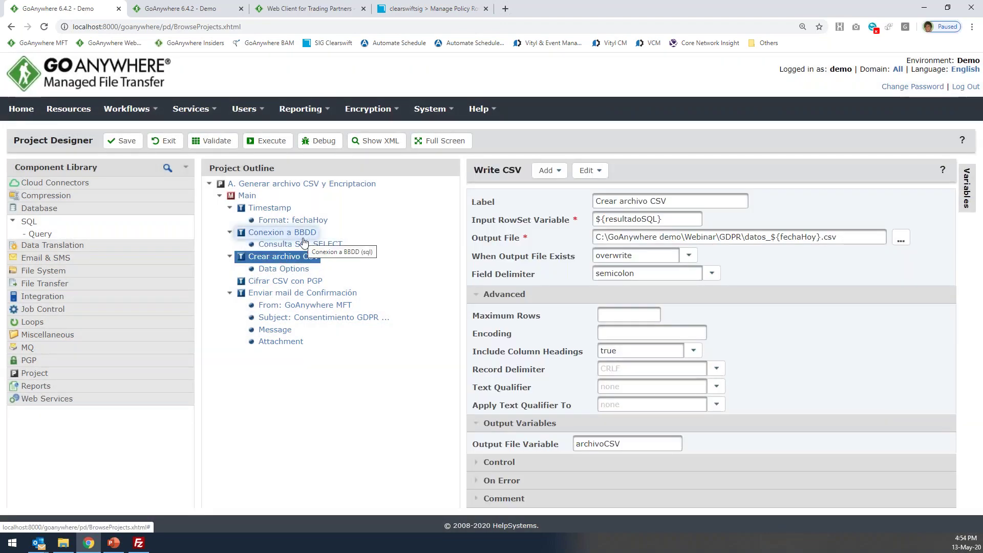
left_click(303, 236)
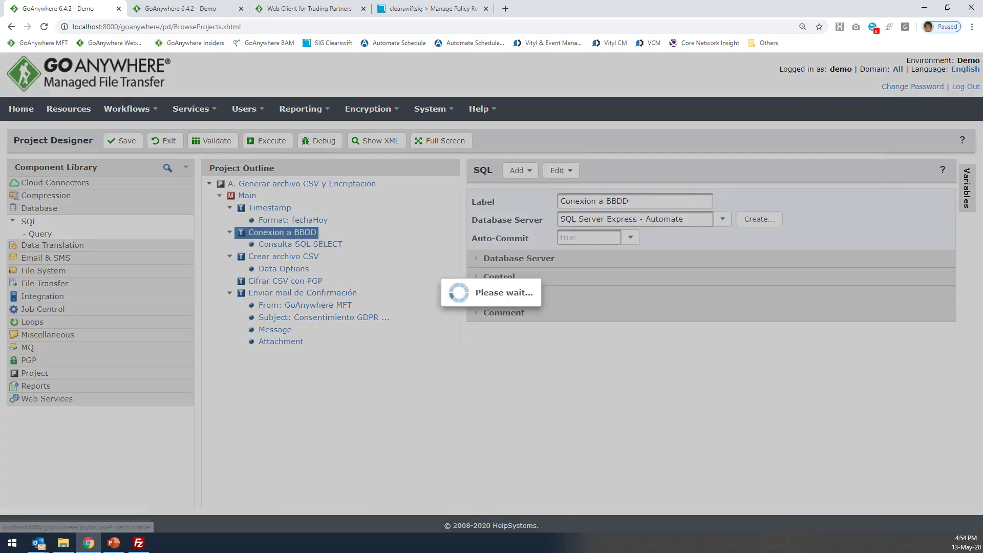
left_click(321, 246)
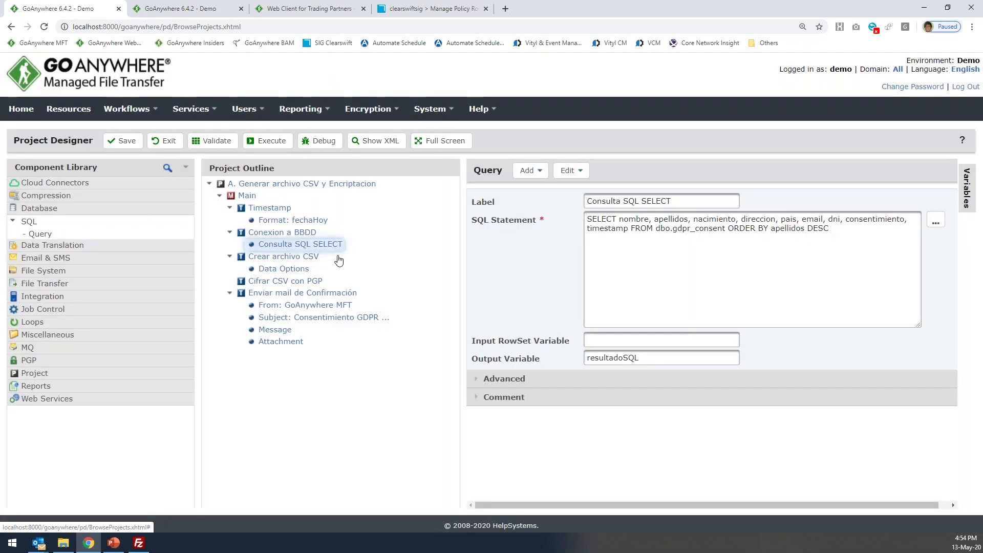
left_click_drag(639, 357, 566, 357)
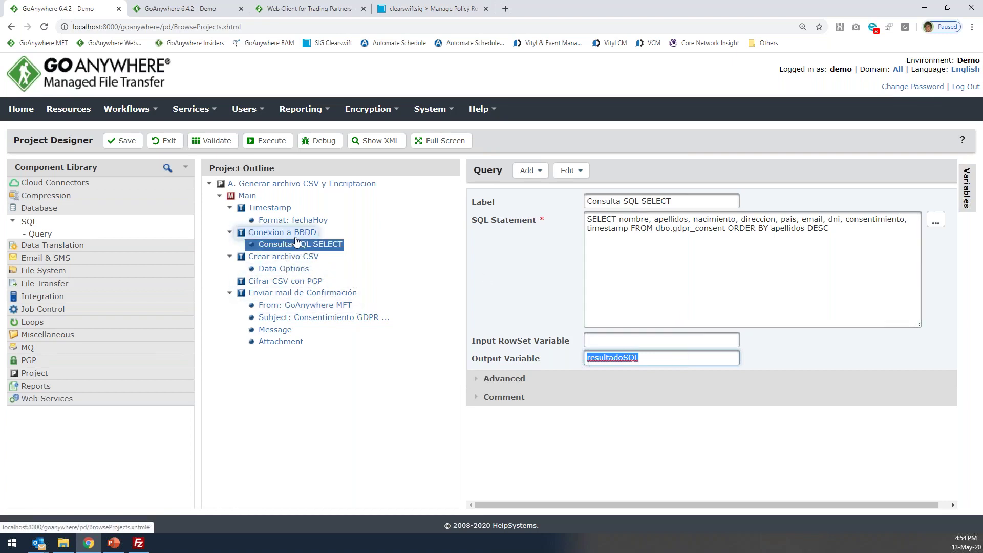
left_click(294, 259)
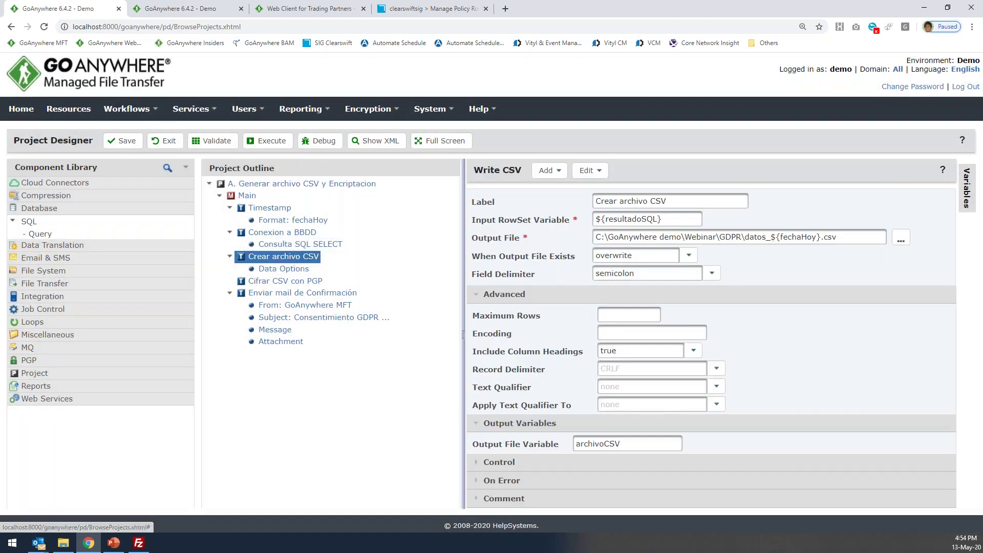
Replace the Input RowSet Variable with ${resultadoSQL} from the Variables panel.
left_click_drag(483, 170, 518, 170)
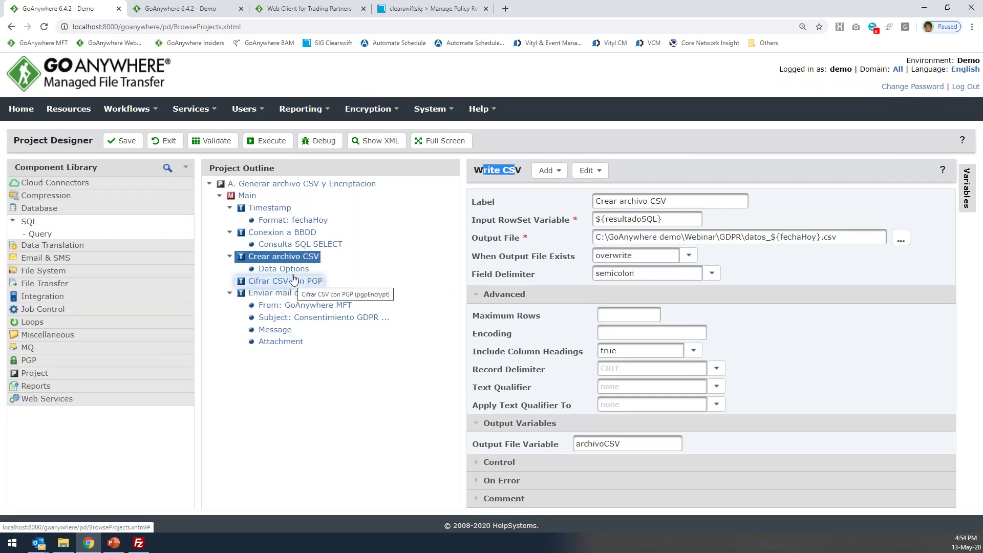
left_click_drag(476, 220, 567, 225)
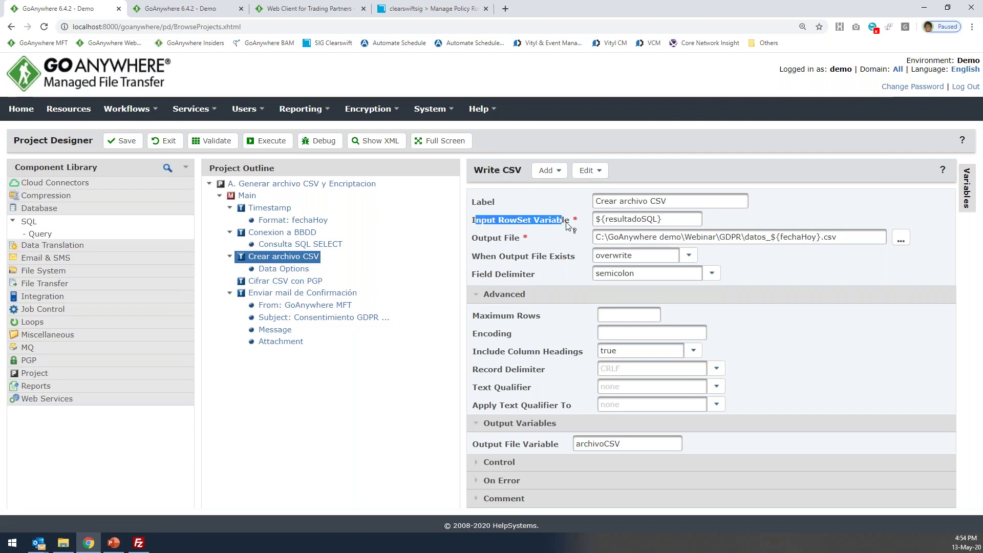
left_click_drag(669, 220, 595, 219)
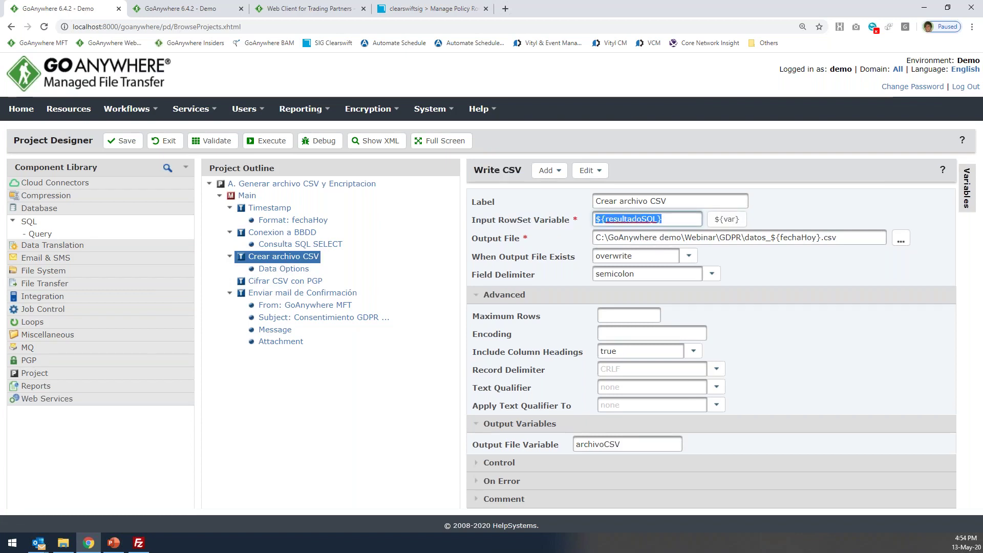
key("BackSpace")
left_click(964, 205)
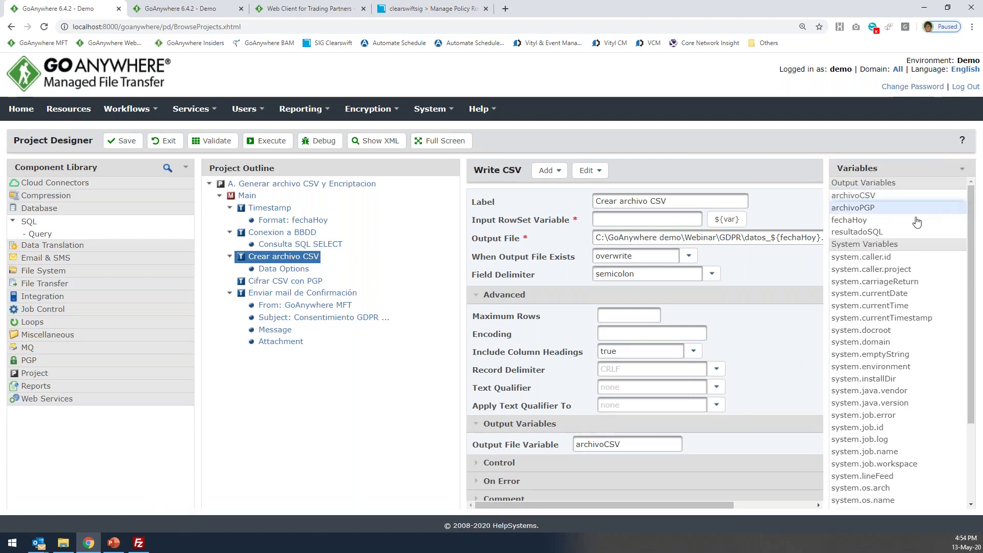
left_click_drag(872, 234, 648, 220)
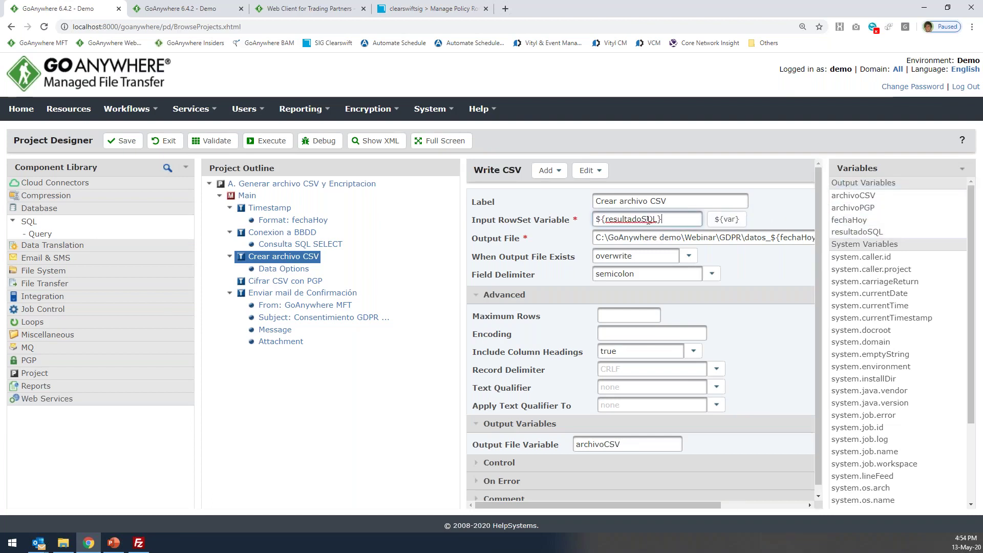
left_click(963, 171)
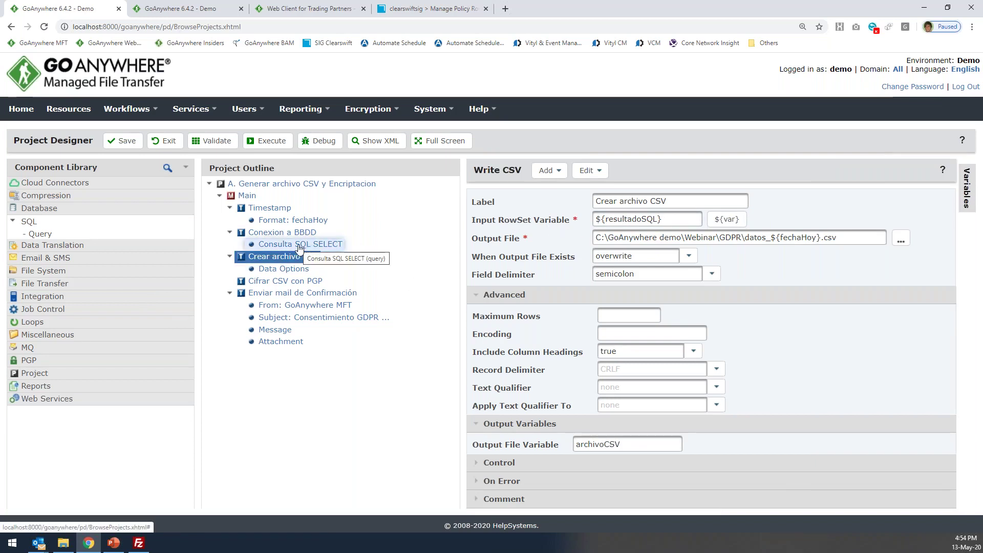
Highlight the output file path and its ${fechaHoy} date variable.
triple_click(859, 231)
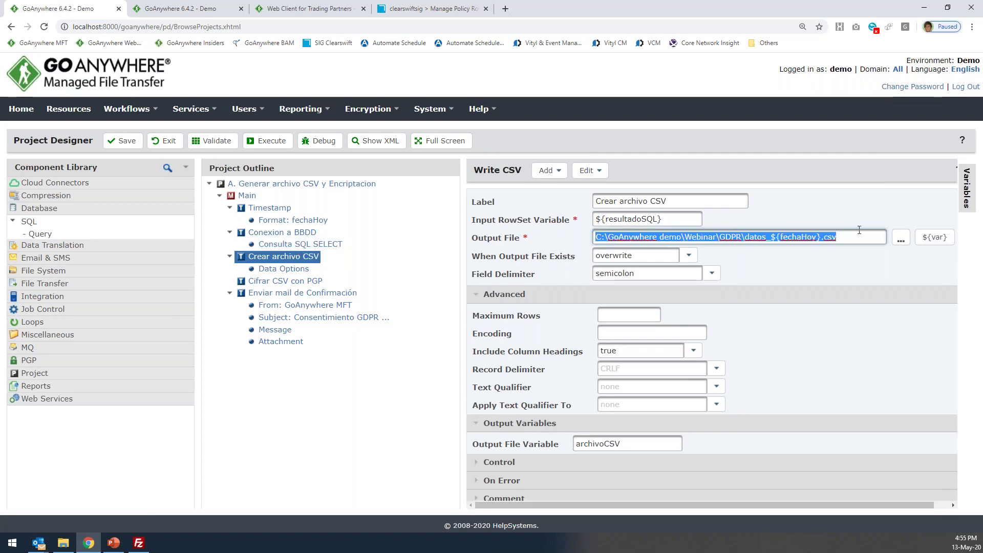
left_click(656, 237)
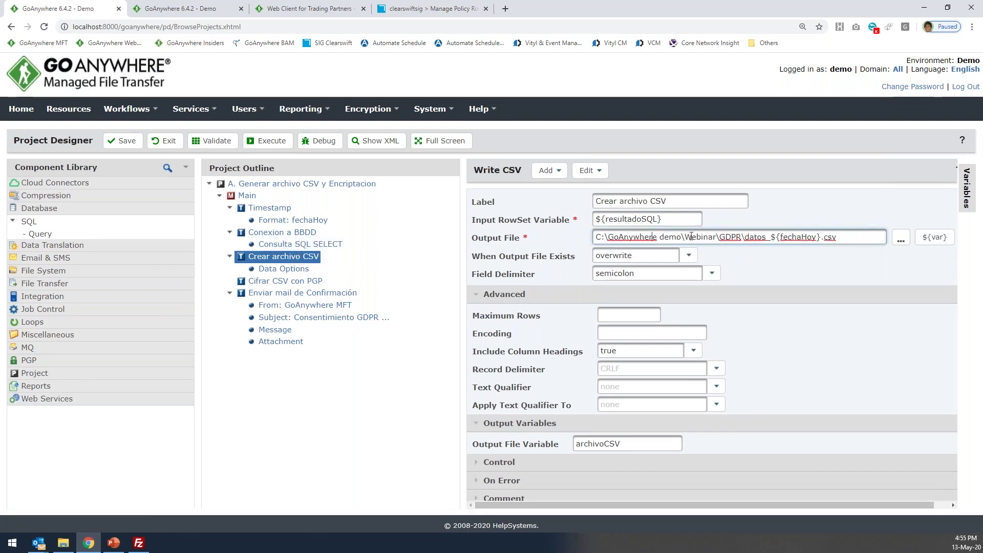
left_click_drag(751, 237, 838, 237)
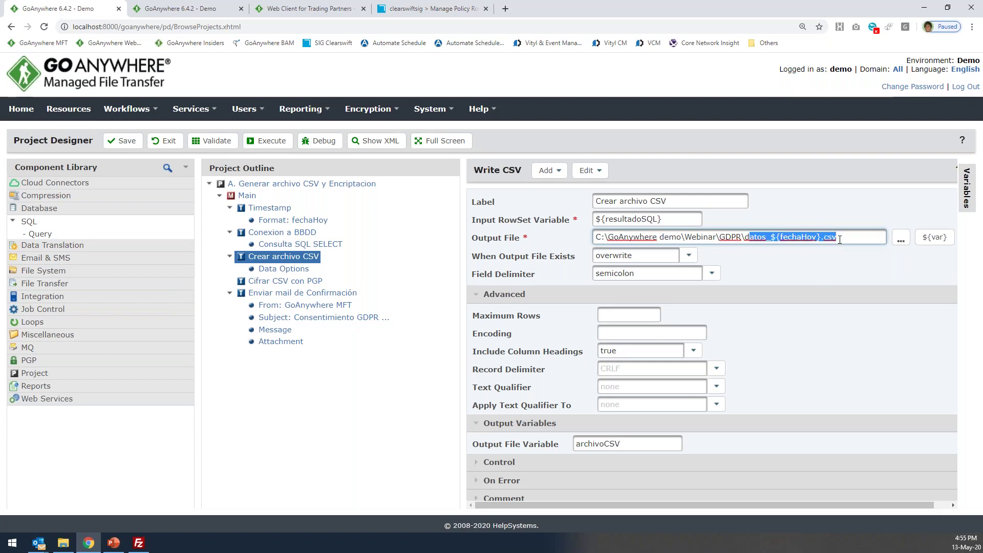
left_click(837, 237)
left_click_drag(771, 237, 820, 237)
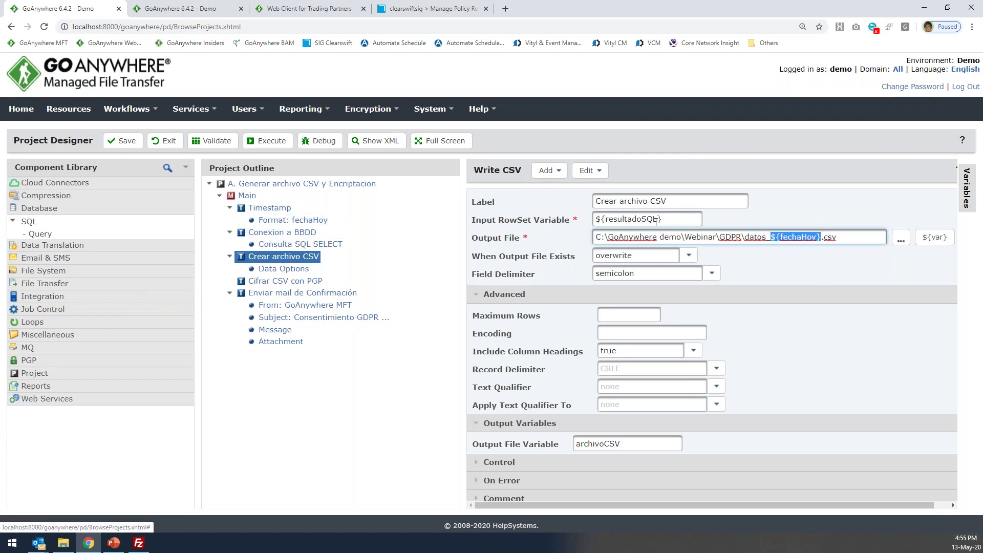
left_click(762, 237)
left_click_drag(772, 237, 839, 237)
left_click(850, 238)
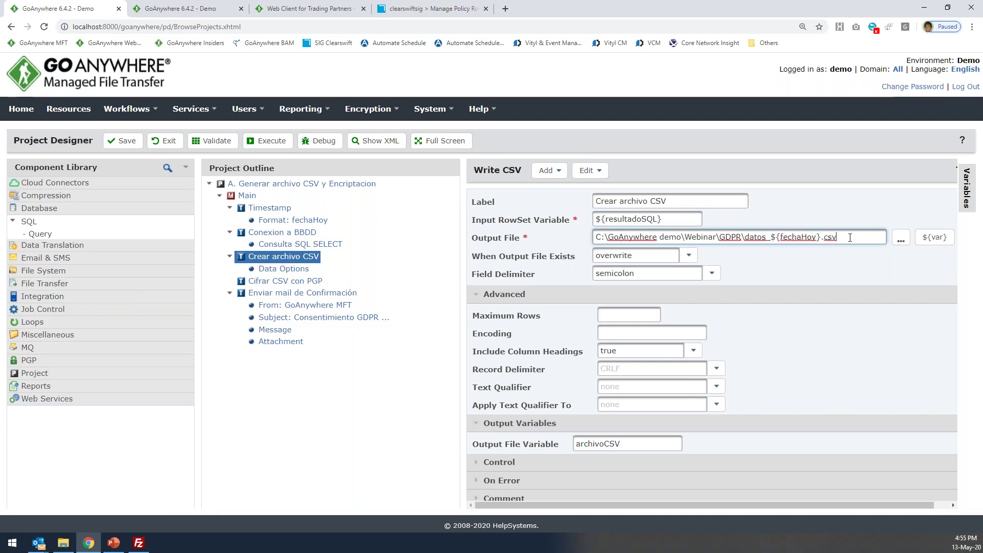
left_click_drag(771, 238, 823, 239)
Check the archivoCSV output variable and full output path against Cifrar CSV con PGP.
left_click(285, 281)
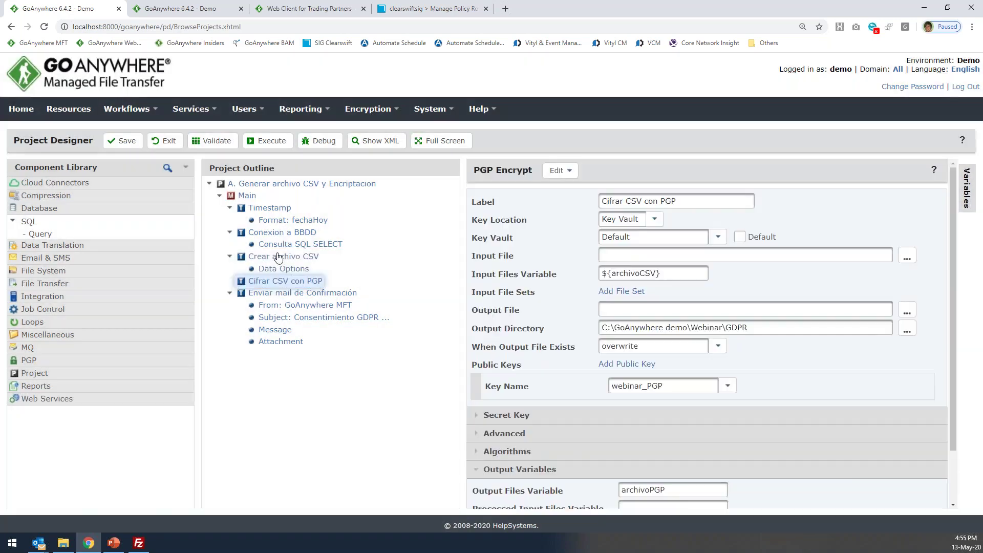
left_click(283, 257)
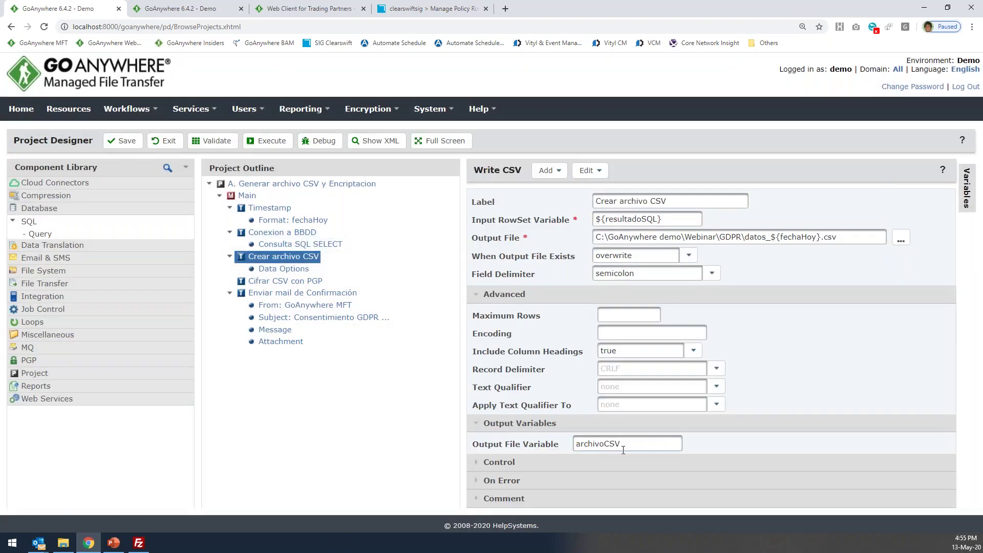
double_click(614, 443)
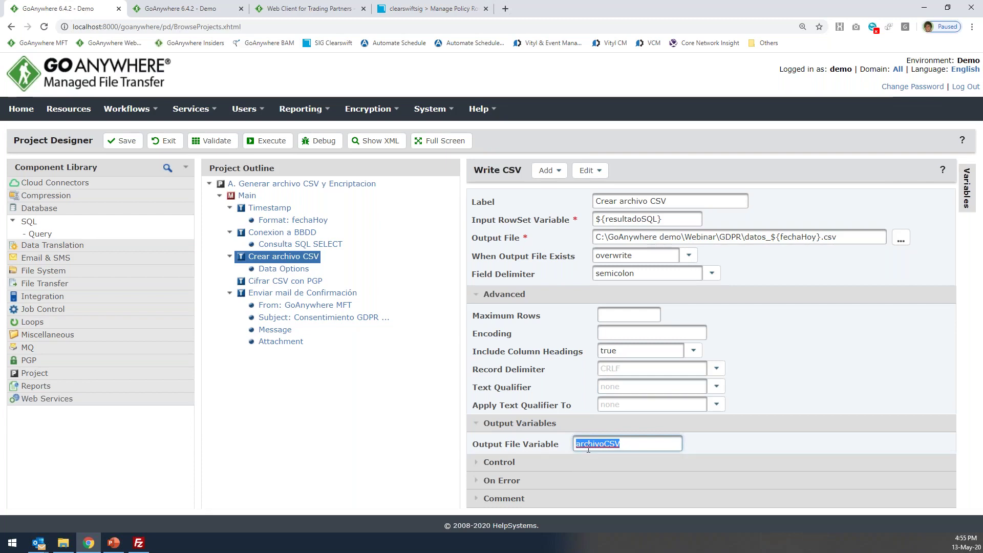
left_click_drag(845, 236, 591, 236)
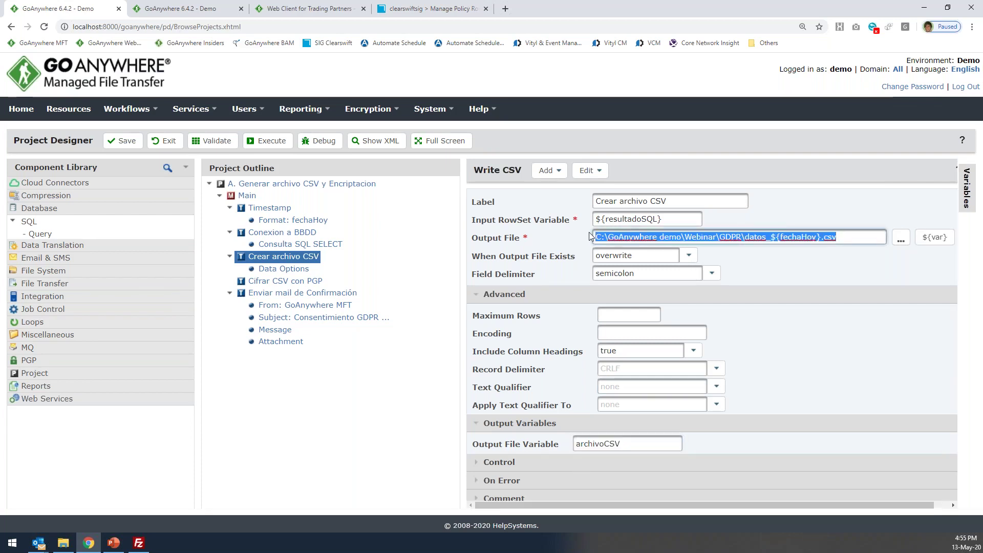
left_click(307, 281)
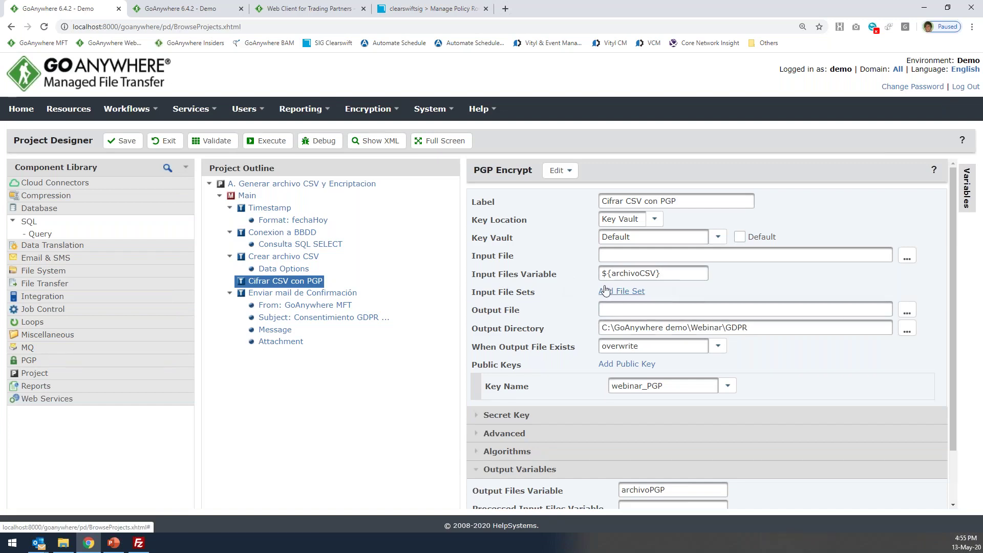
Confirm the webinar_PGP key and review the PGP Encrypt output directory.
left_click(726, 388)
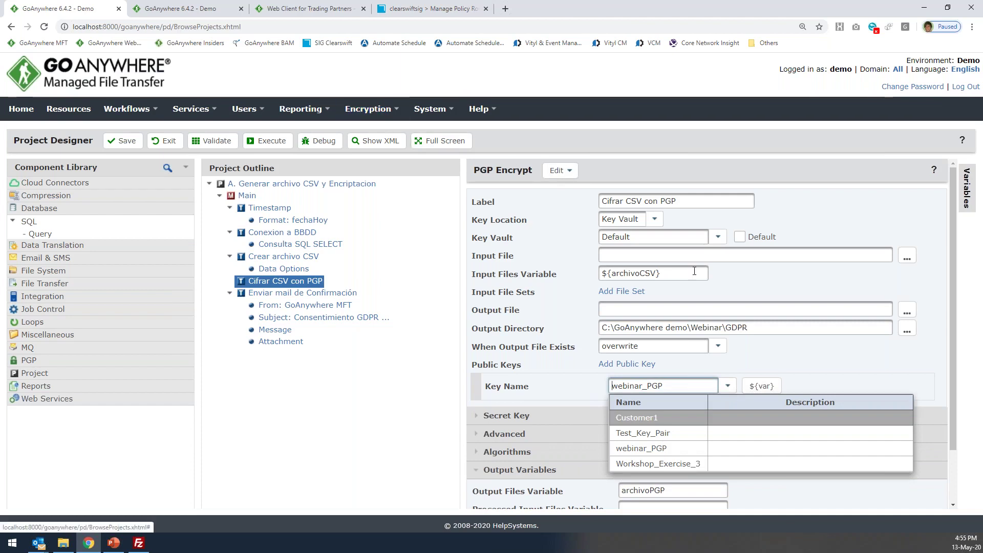
left_click(836, 366)
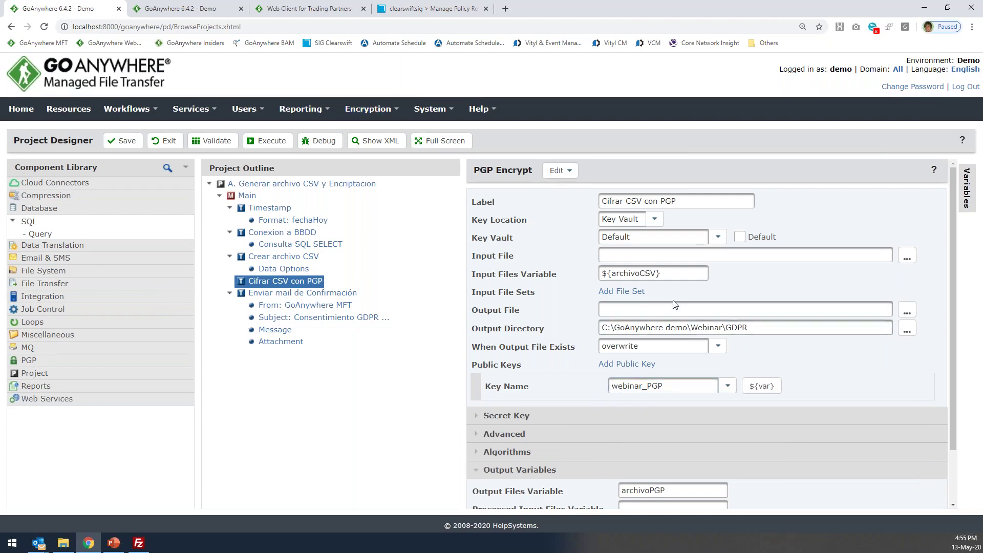
left_click_drag(771, 331, 558, 329)
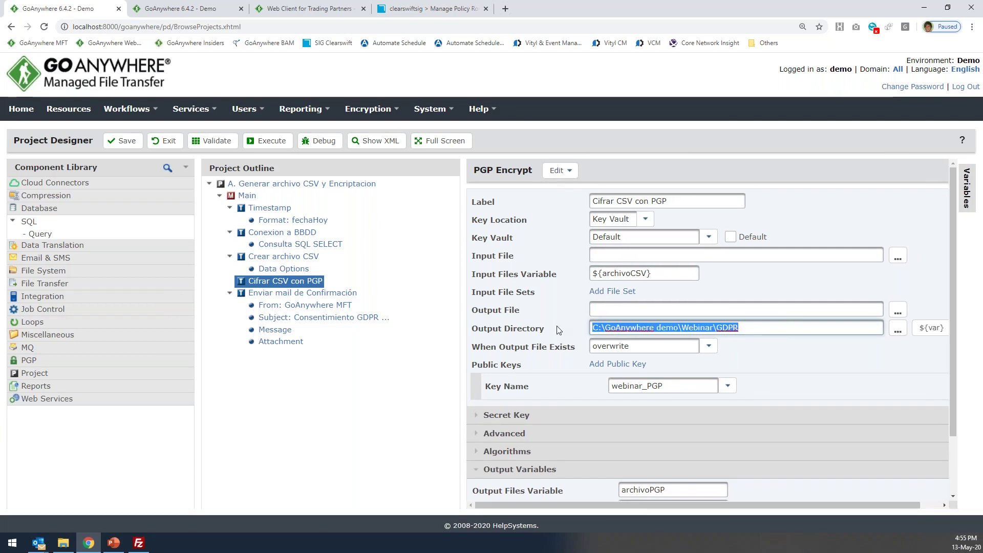
Review the email recipient and ${archivoPGP} attachment, matching the PGP task's archivoPGP output.
left_click(302, 293)
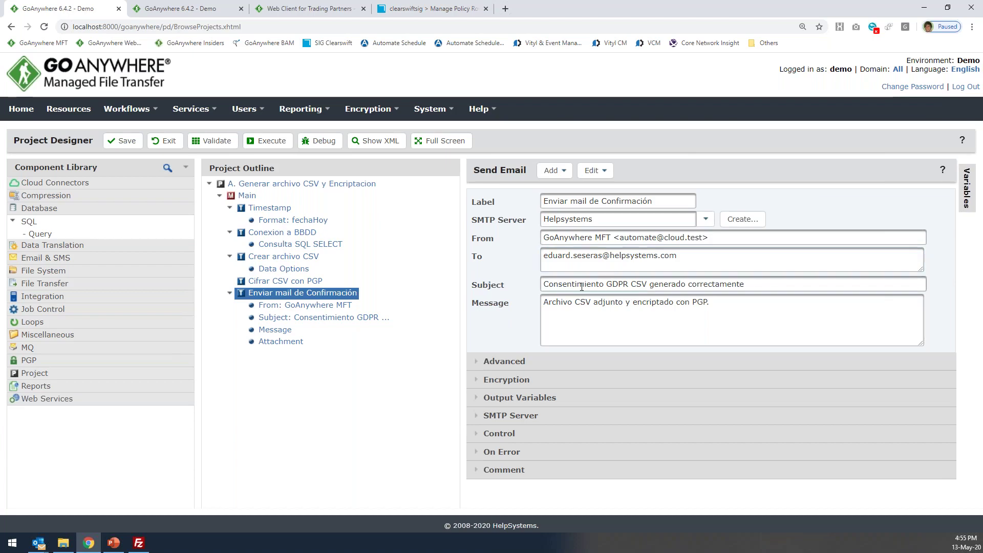
triple_click(701, 257)
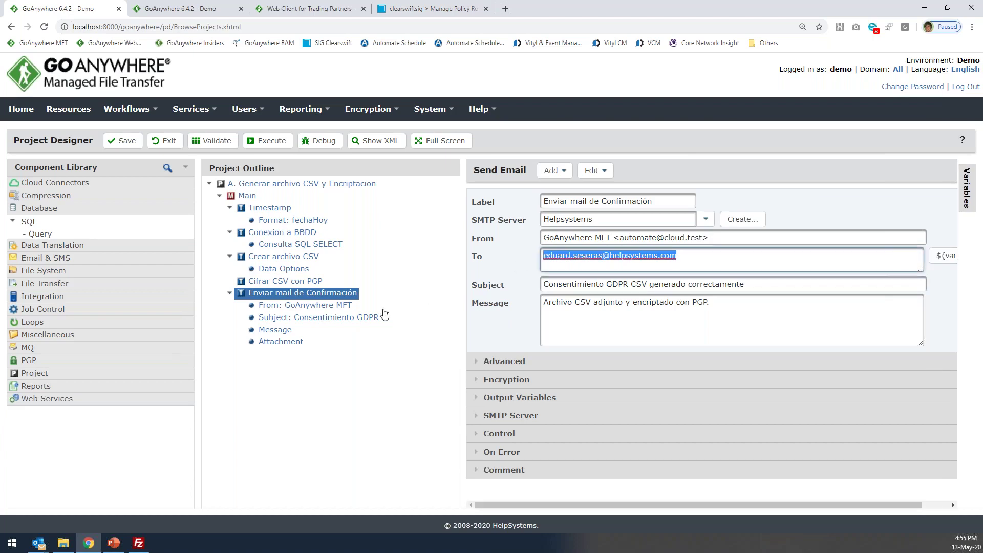
left_click(296, 345)
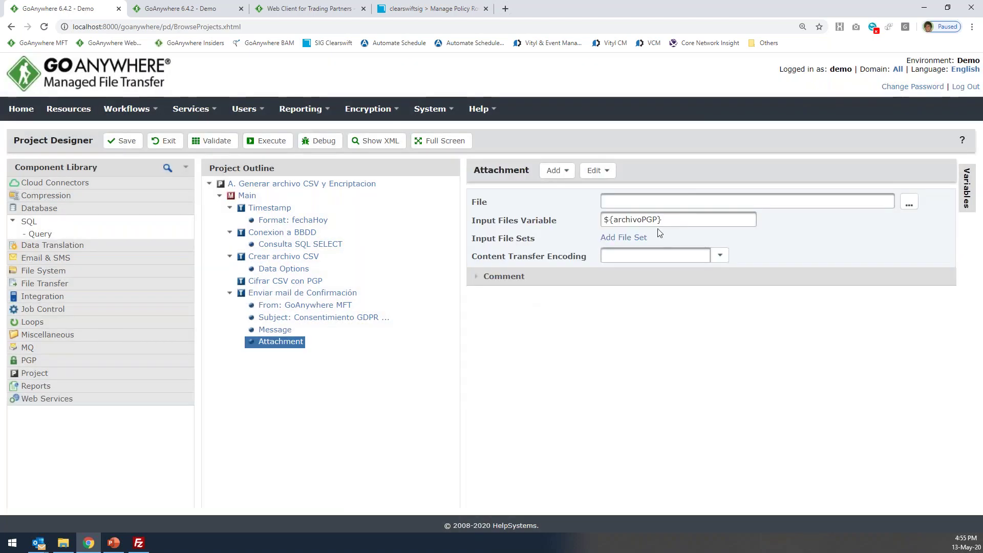
triple_click(607, 220)
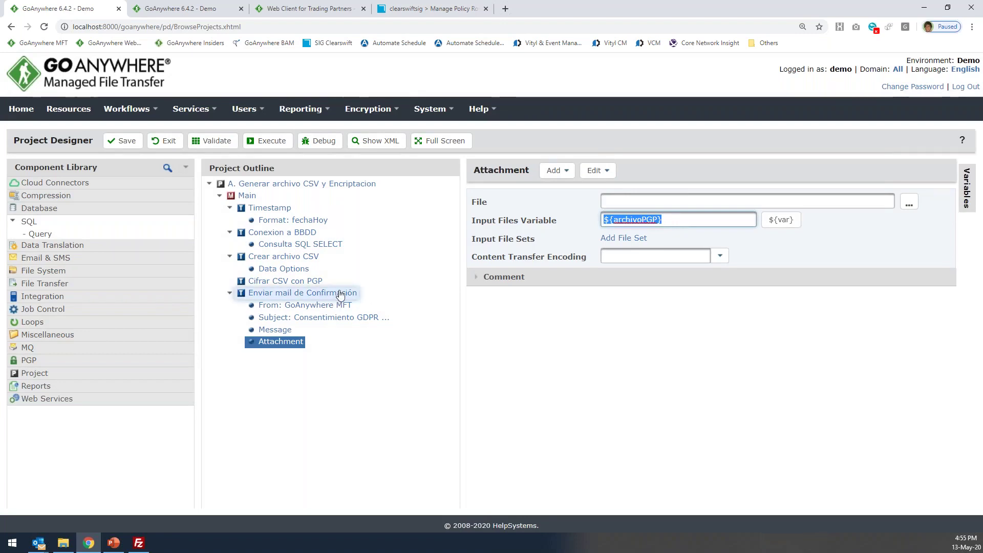
left_click(299, 284)
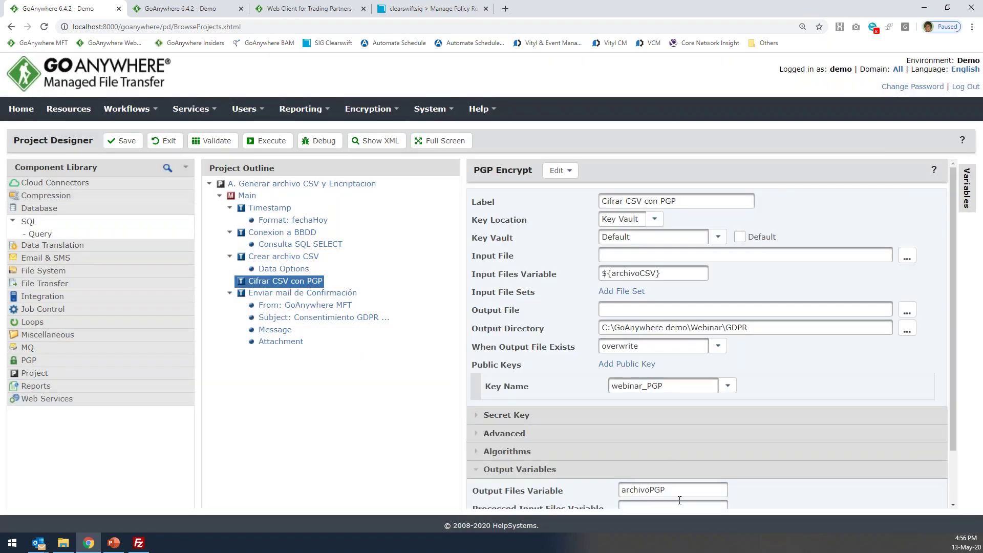
triple_click(680, 497)
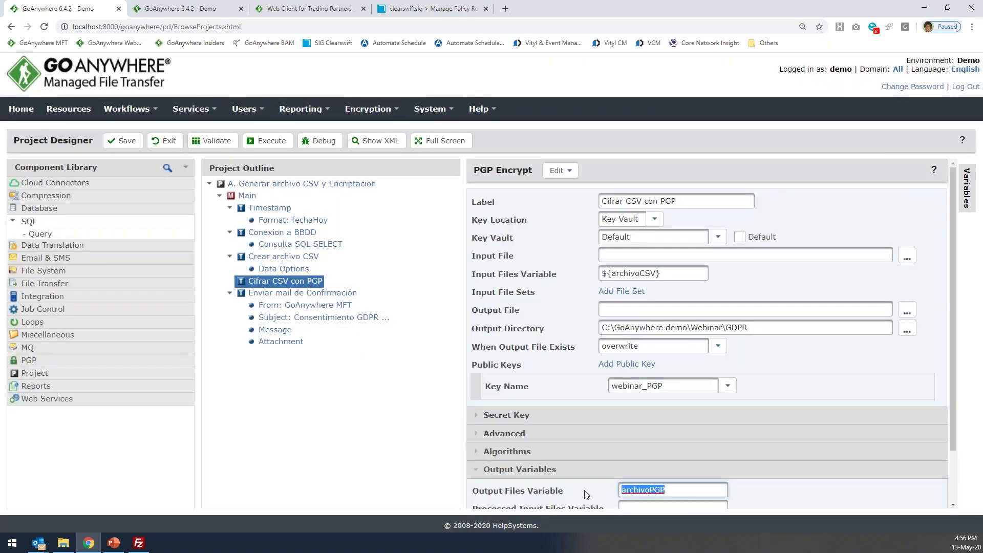
left_click(283, 297)
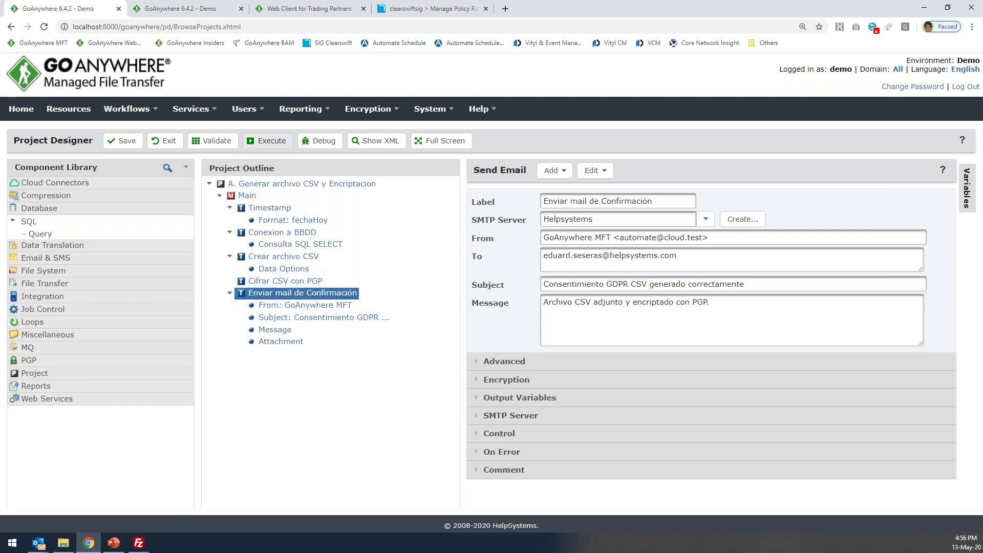
Execute the project, then reopen the Crear archivo CSV settings.
left_click(268, 140)
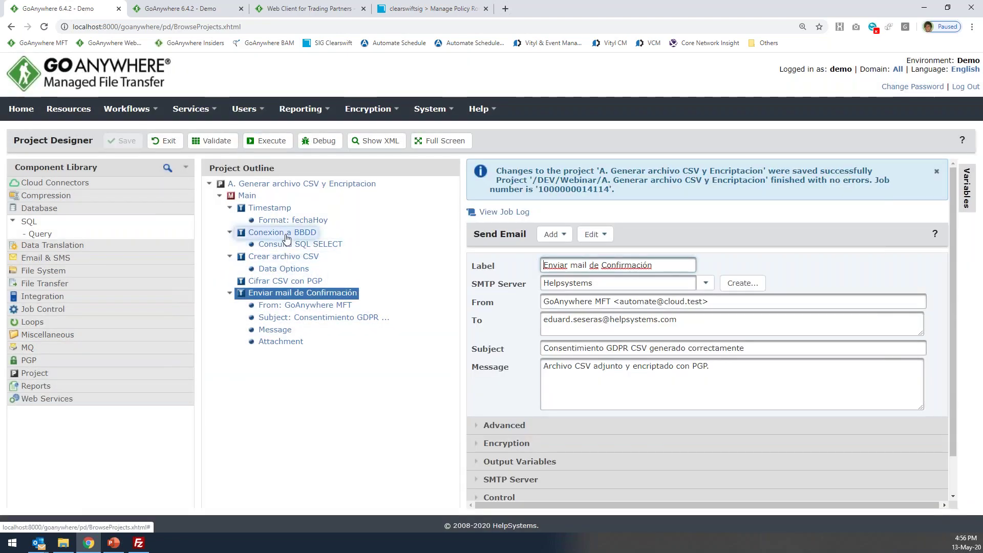
left_click(286, 236)
left_click(284, 256)
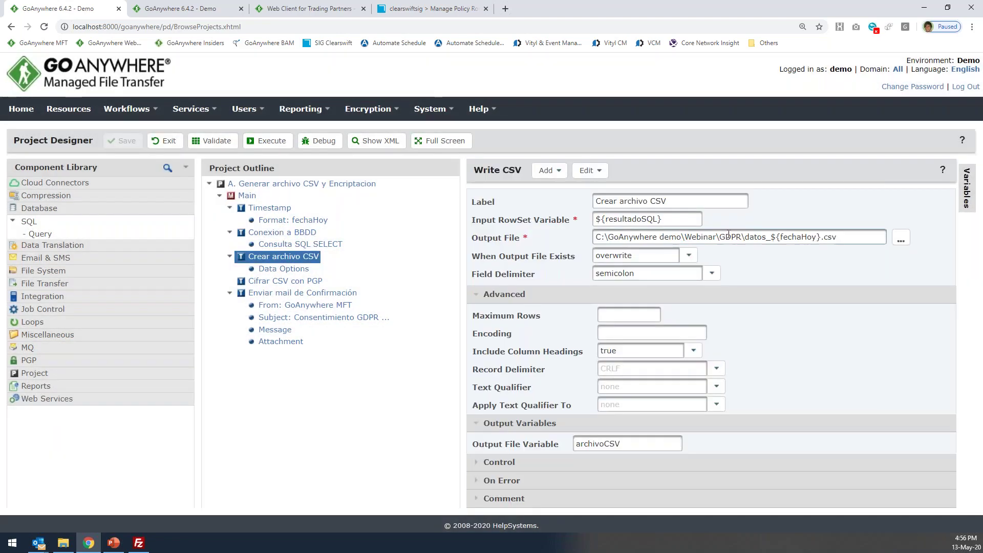
left_click(63, 542)
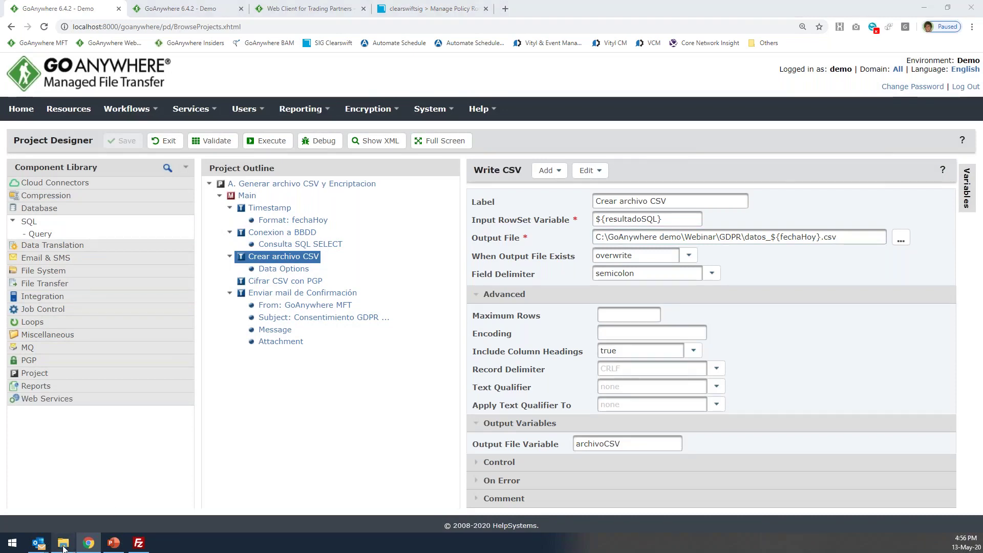
Open the GDPR folder and view datos_13052020.csv's contents, then close it.
left_click(540, 188)
left_click(476, 234)
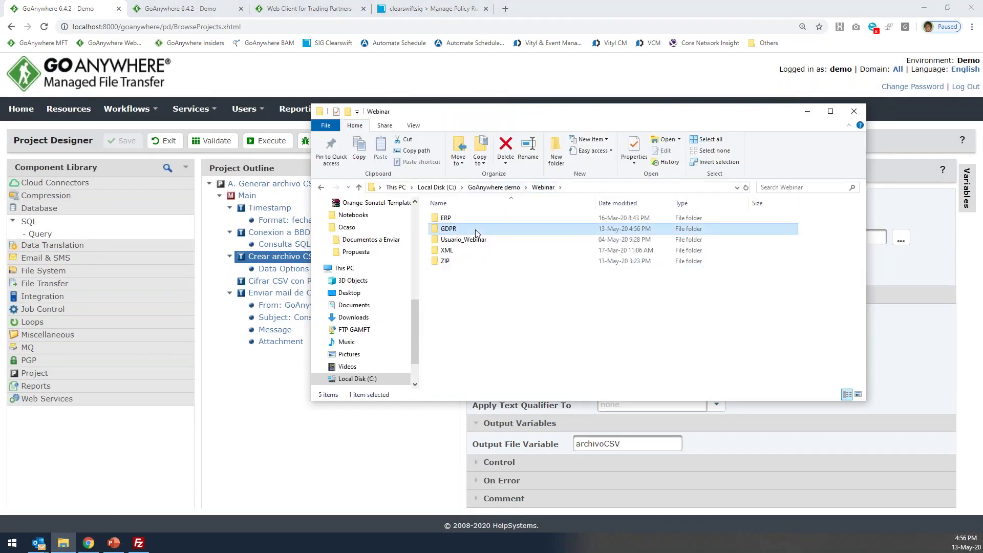
double_click(476, 234)
left_click_drag(551, 131, 736, 175)
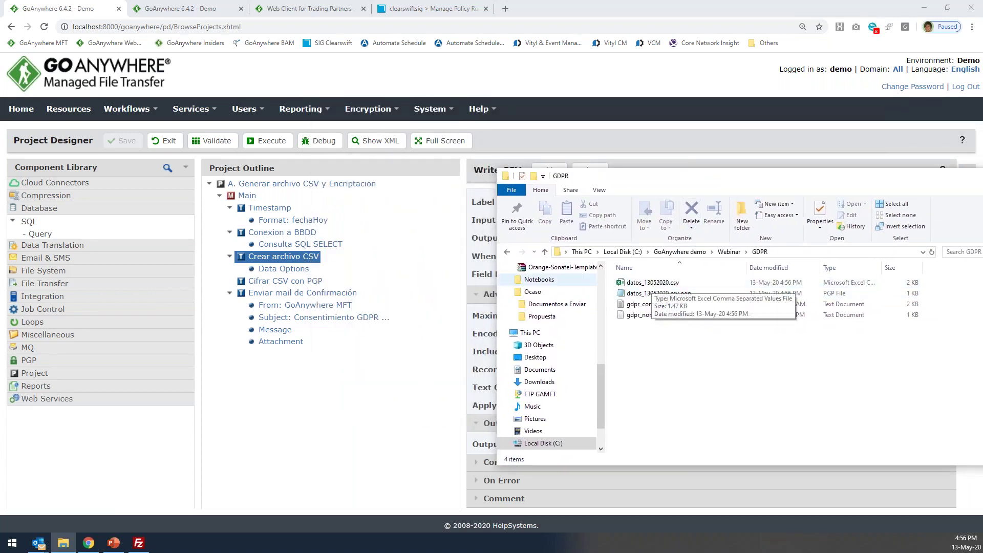
right_click(648, 282)
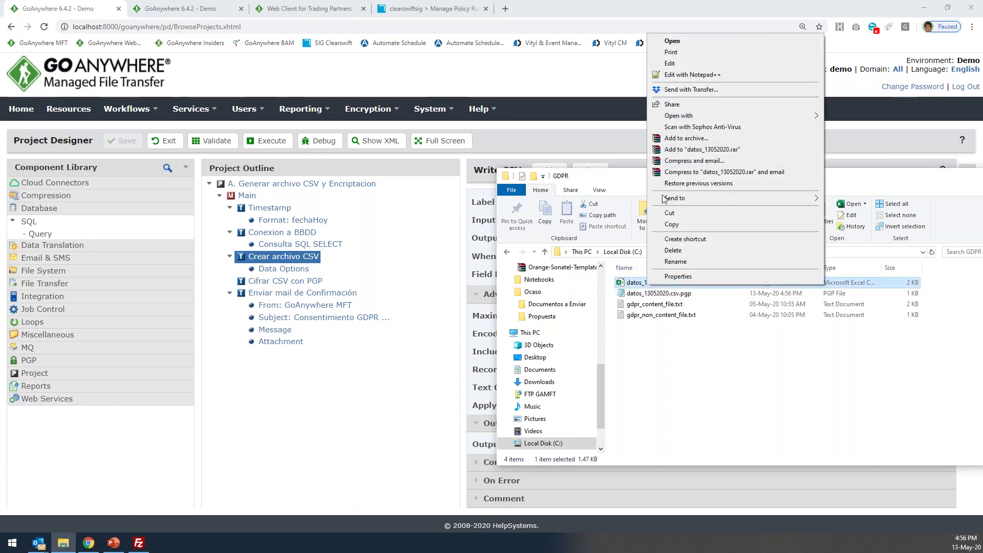
left_click(686, 75)
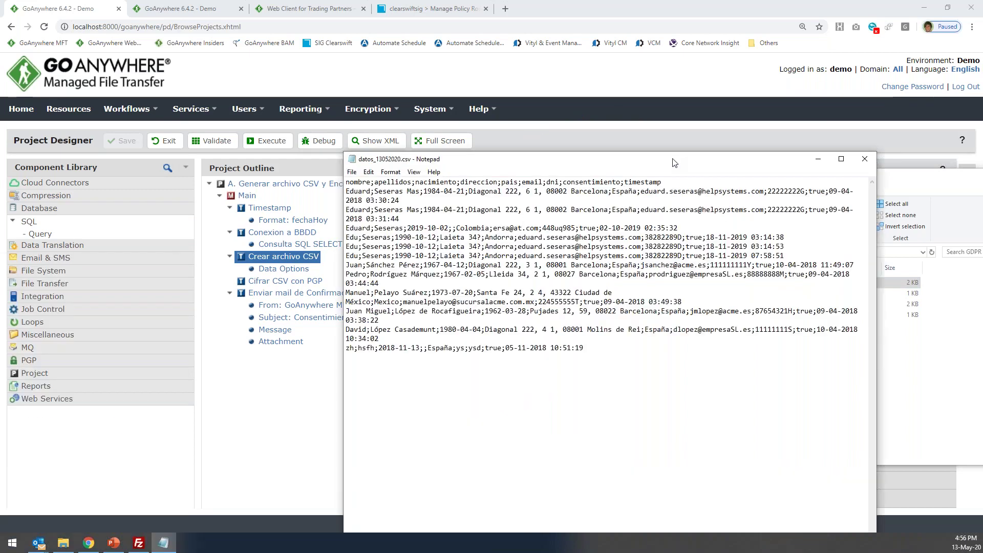
left_click(868, 161)
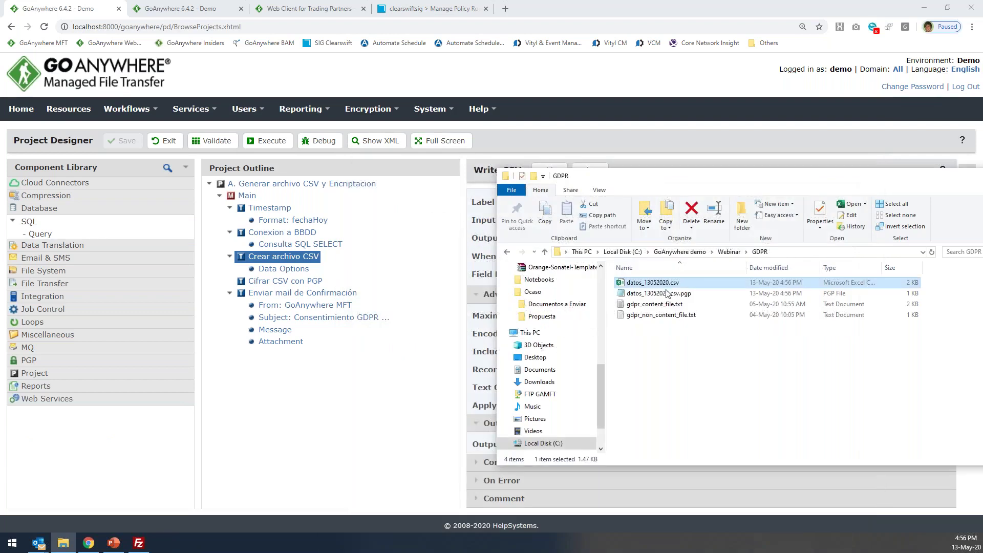
Open datos_13052020.csv.pgp in Notepad to check its encrypted text, then close it.
right_click(634, 294)
left_click(657, 75)
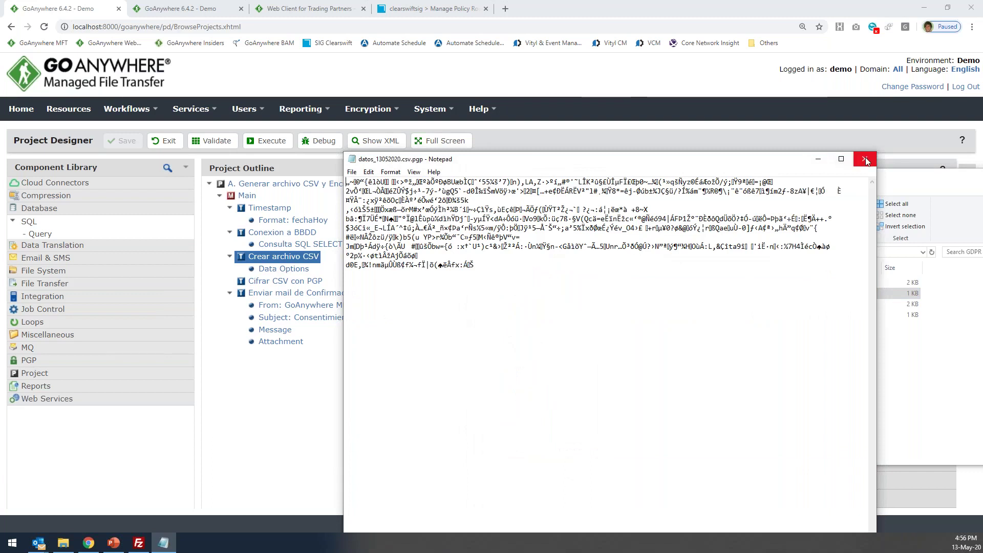
left_click(865, 158)
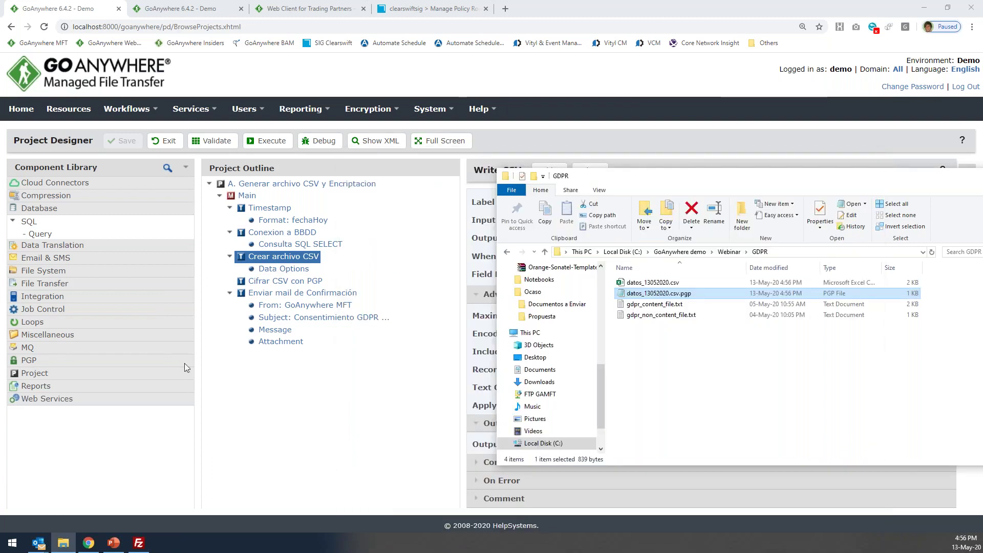
Read the 'Consentimiento GDPR CSV generado correctamente' email in Outlook, then return to GoAnywhere.
left_click(37, 542)
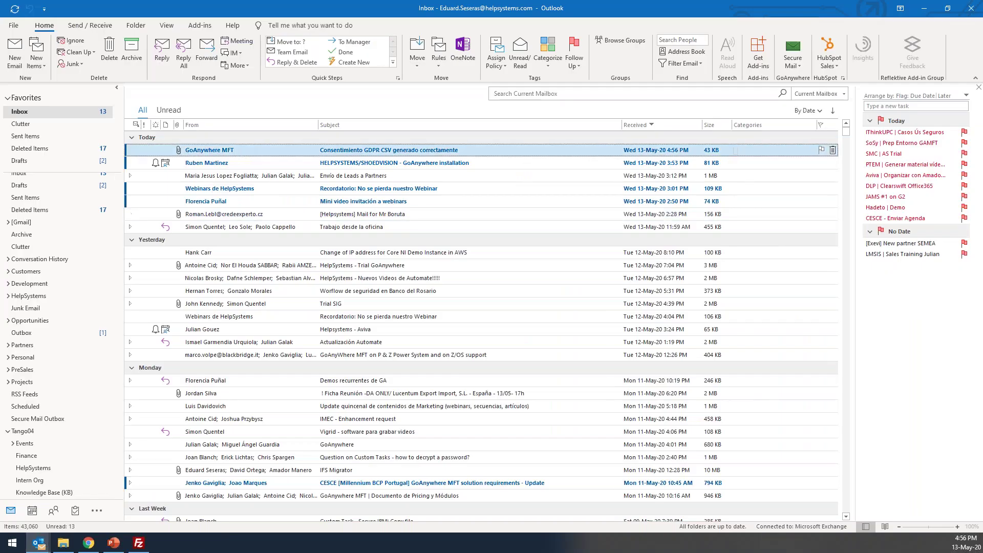
double_click(245, 149)
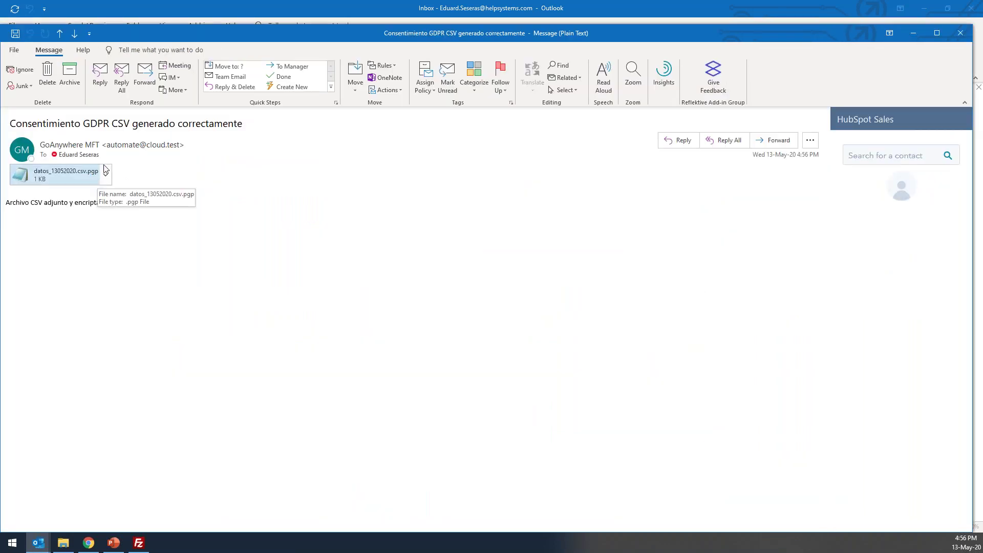
left_click(959, 34)
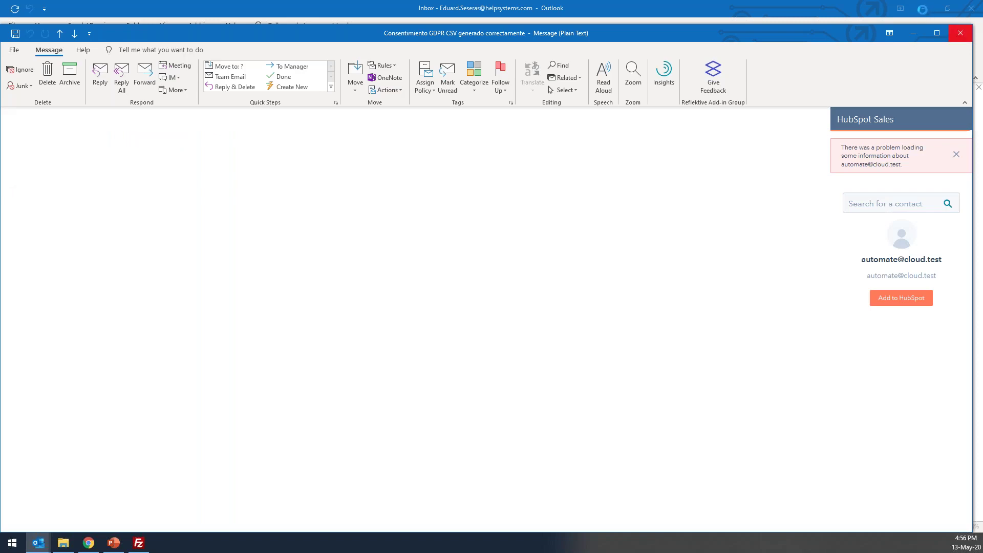
left_click(89, 542)
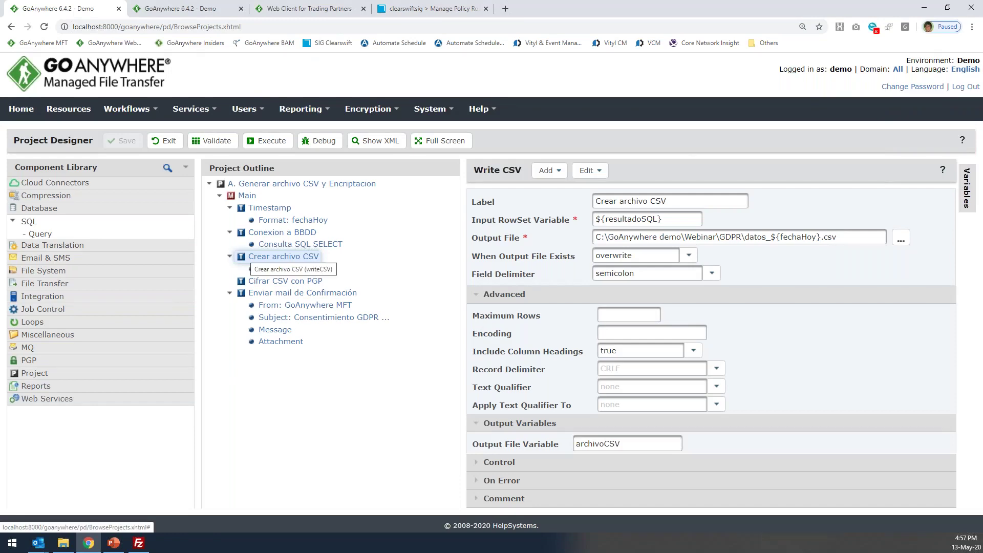
Show the Crear archivo CSV settings, then open the Workflows Scheduler's list of schedules.
left_click(266, 256)
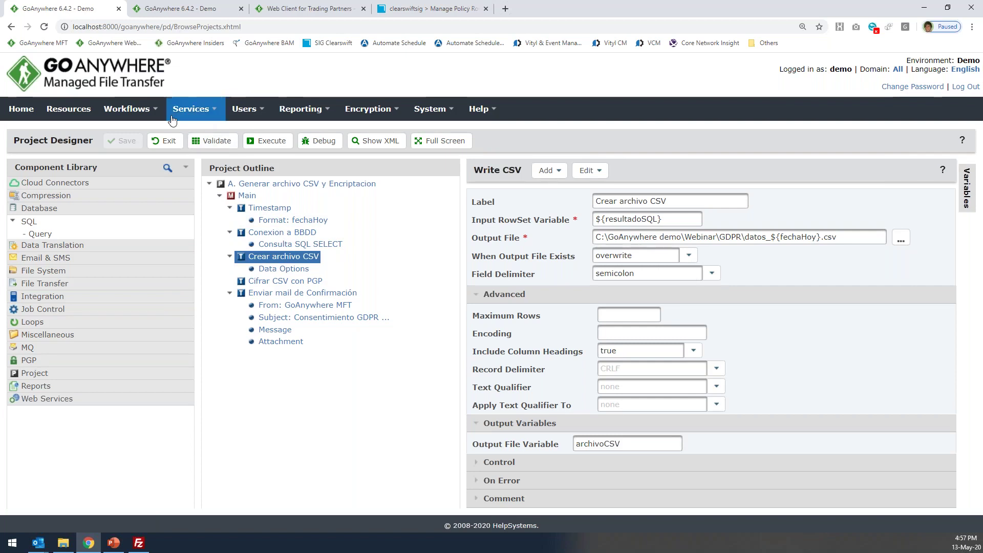
mouse_move(126, 108)
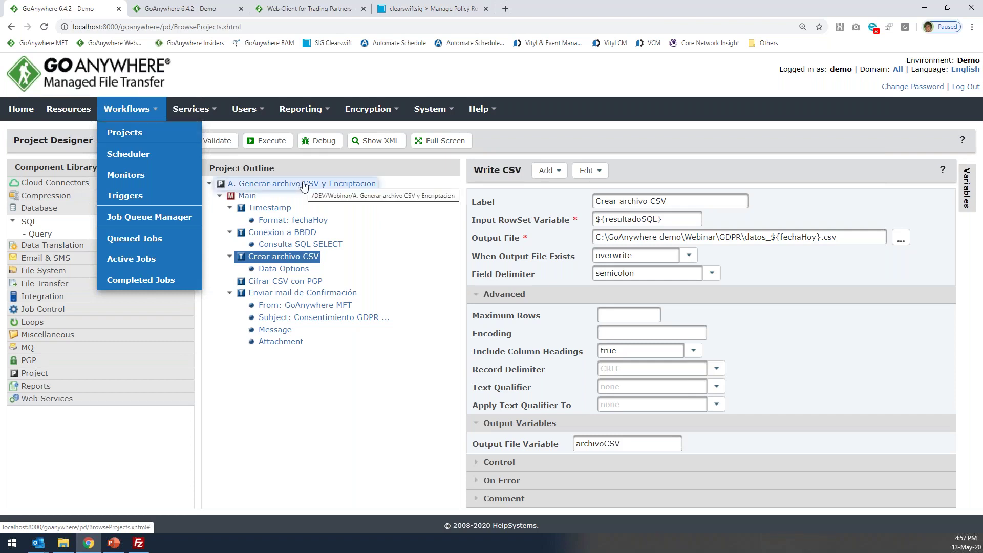
left_click(138, 152)
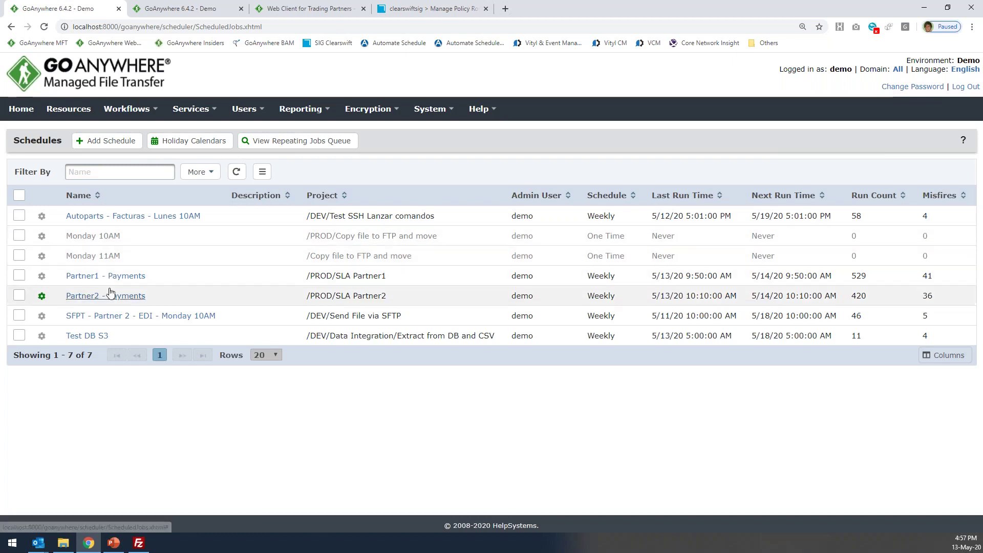
left_click(107, 238)
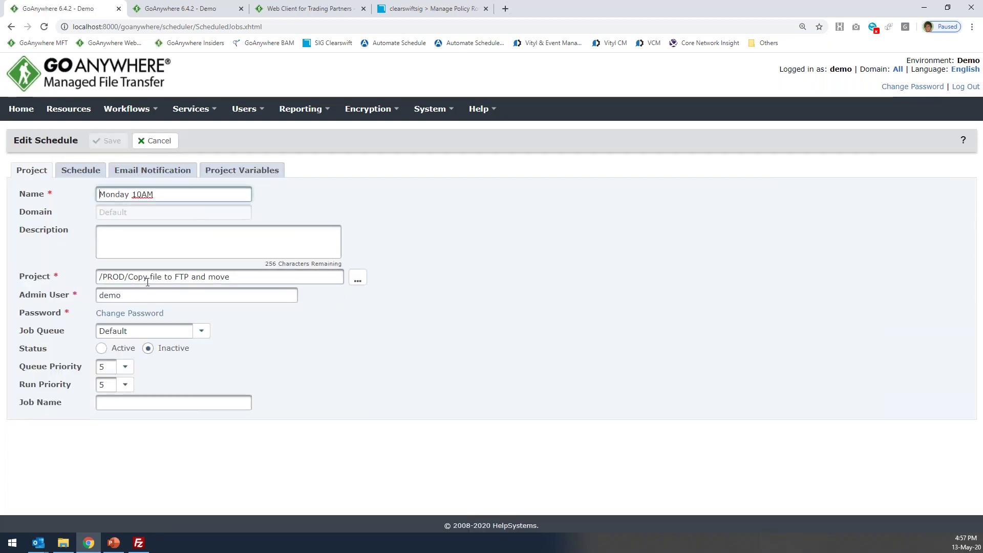
triple_click(266, 270)
left_click(80, 170)
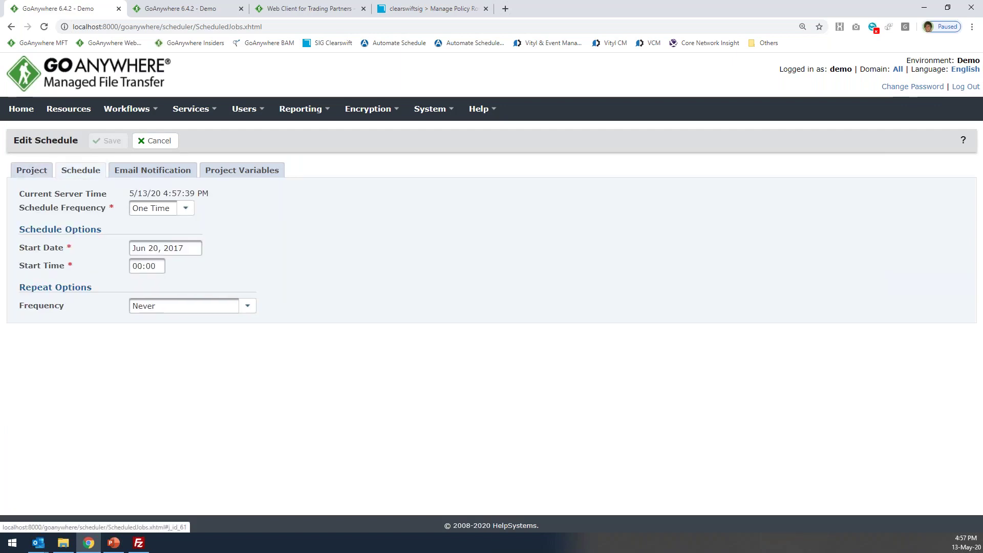
left_click(185, 207)
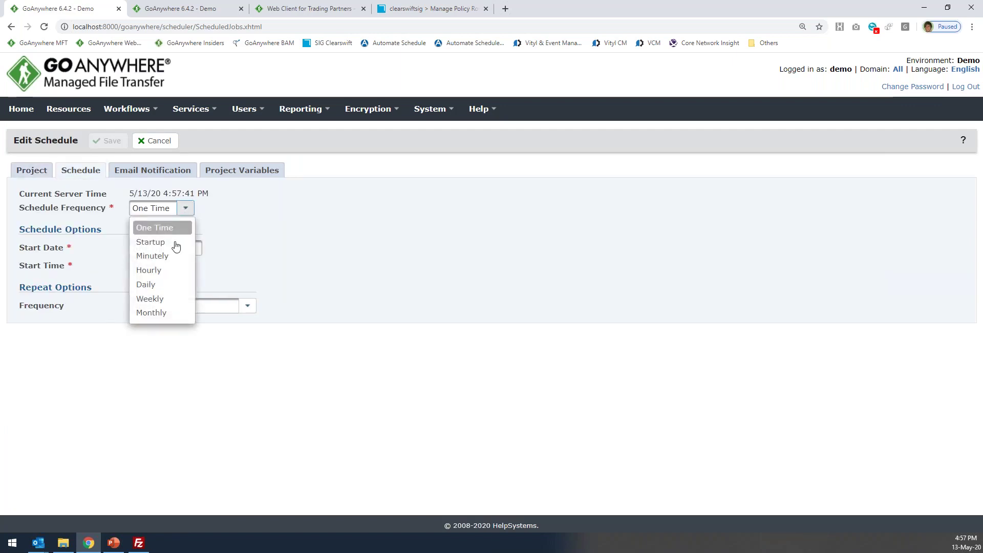
left_click(156, 297)
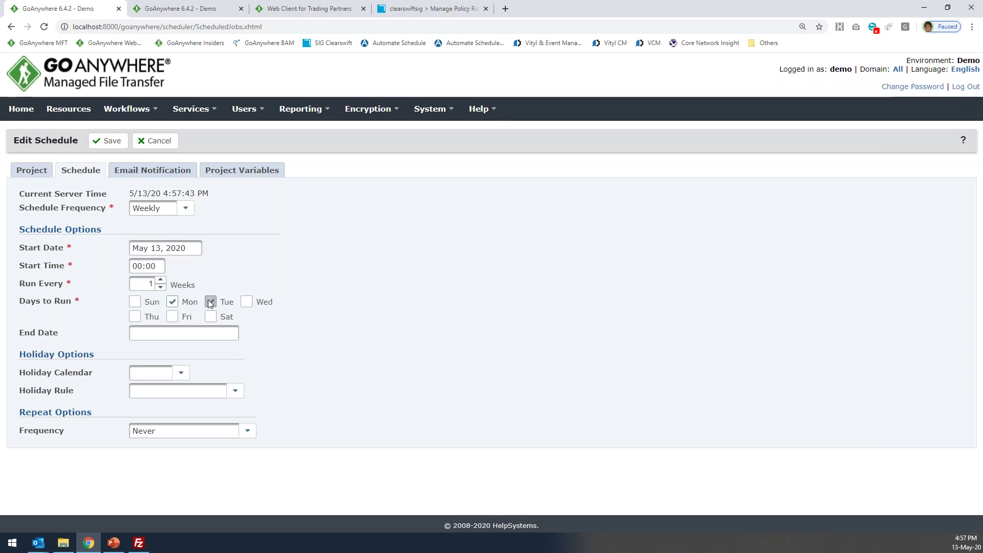
left_click(136, 265)
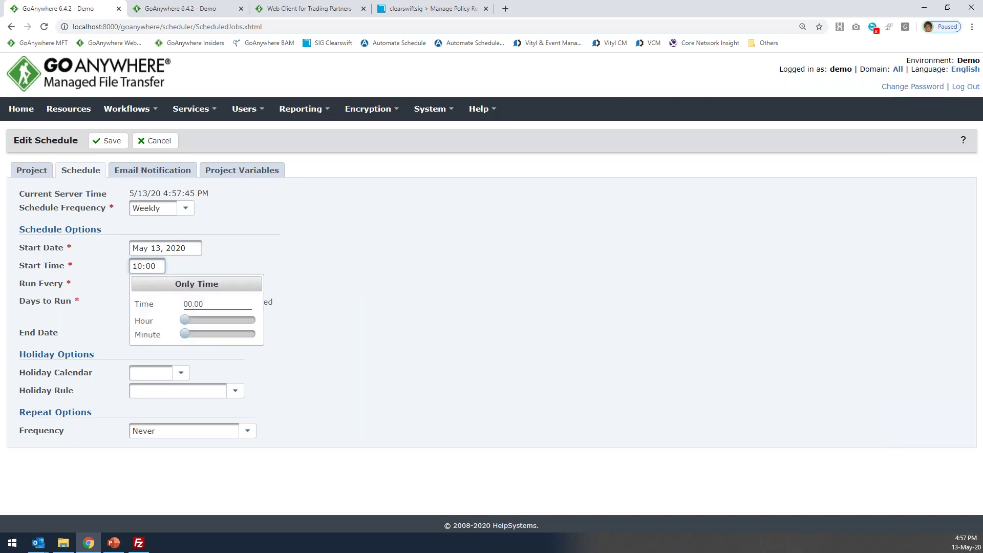
left_click(36, 169)
left_click(143, 171)
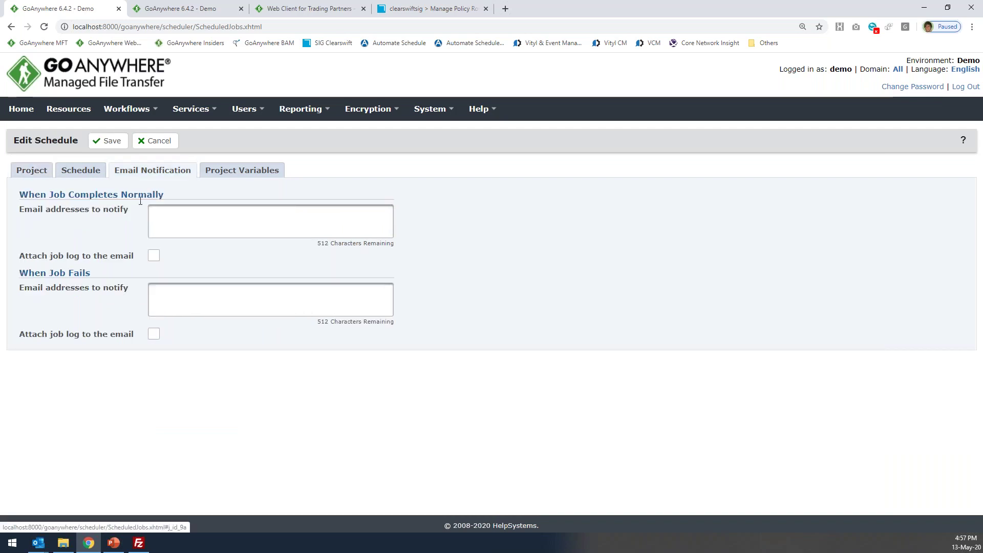
left_click(162, 309)
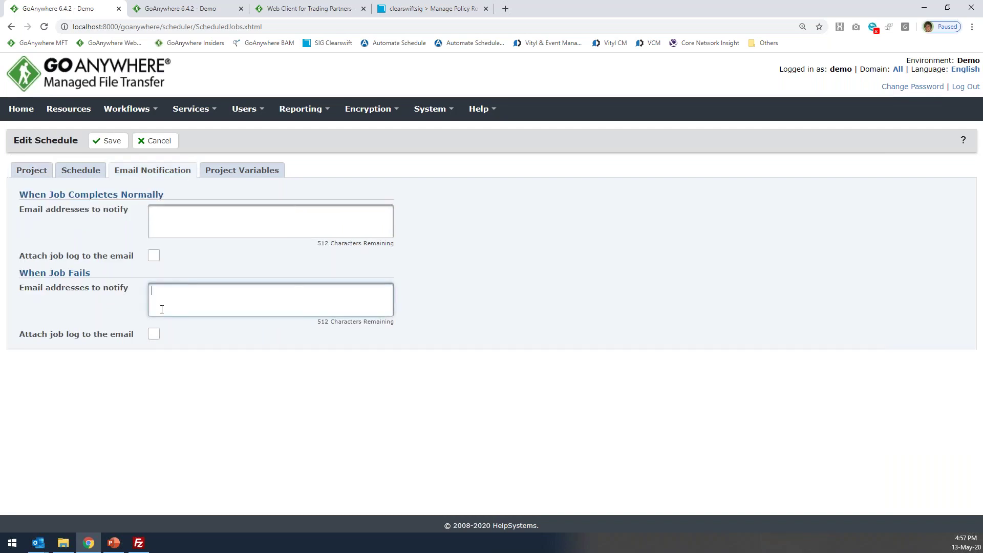
left_click(154, 333)
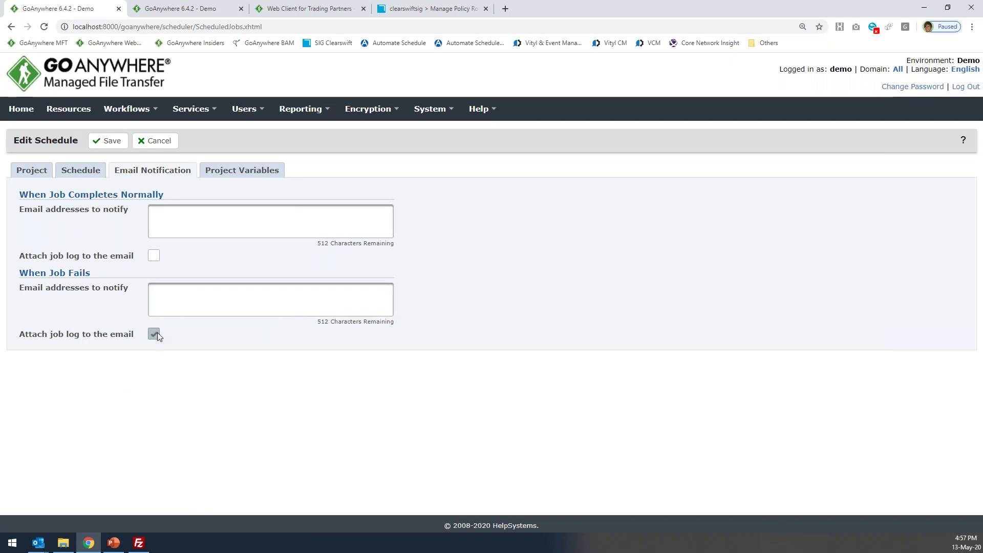
left_click(161, 143)
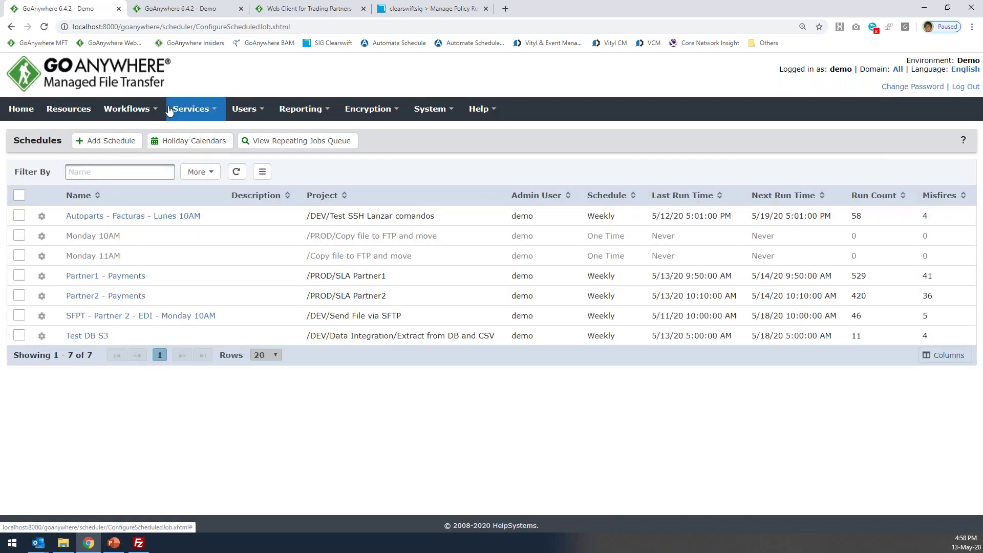
Open the Projects list in a new tab and run the A. Generar archivo CSV y Encriptacion project.
left_click(156, 110)
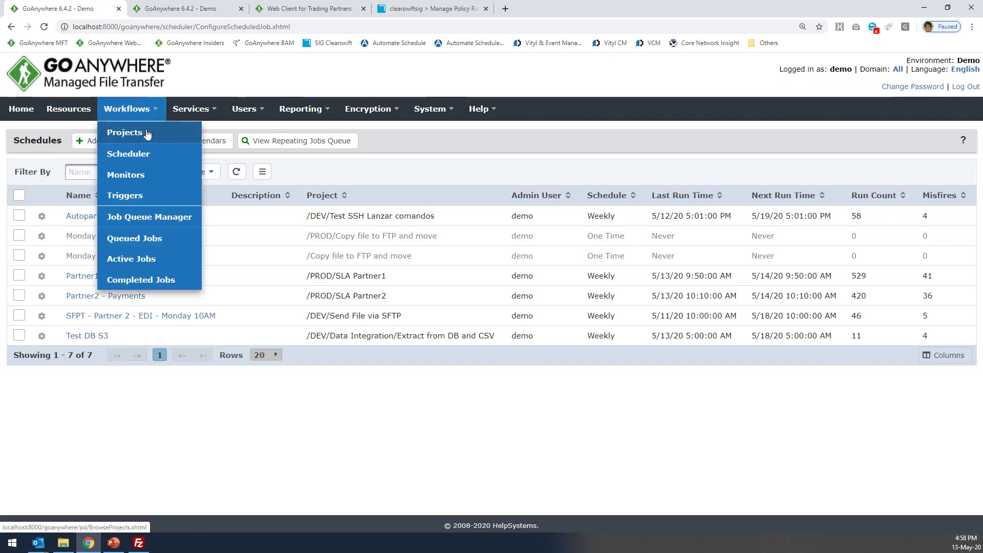
middle_click(131, 133)
left_click(310, 10)
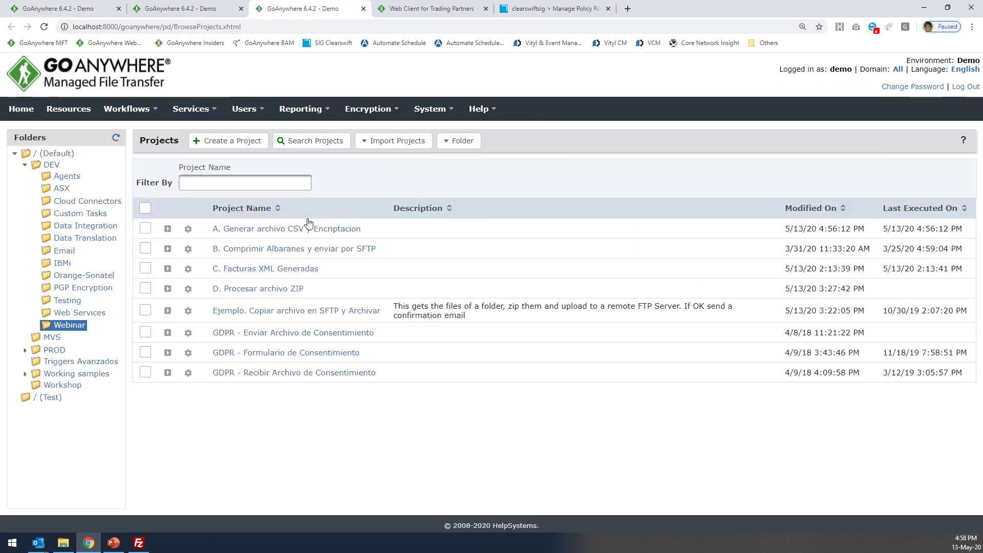
left_click(168, 230)
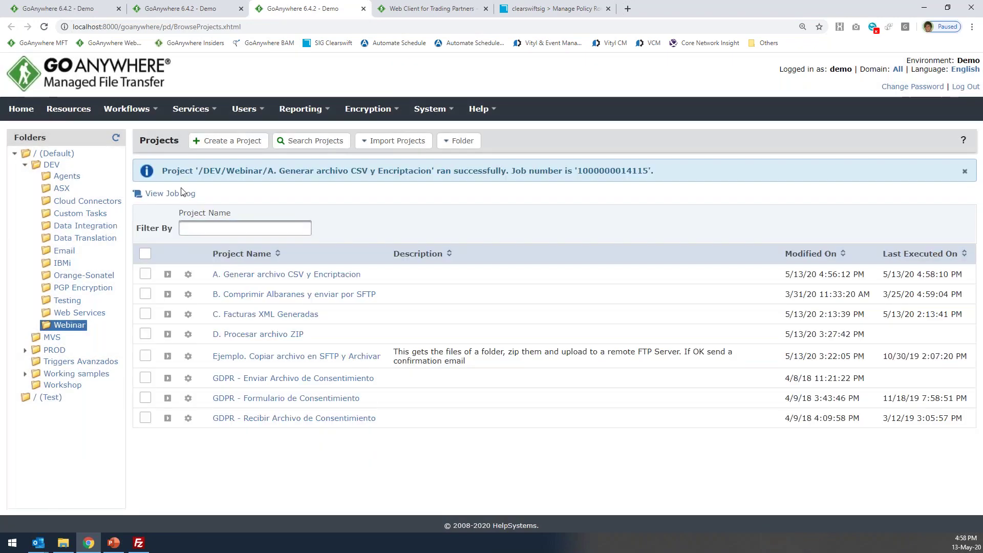
Review the finished job's successful log, then close it.
left_click(185, 193)
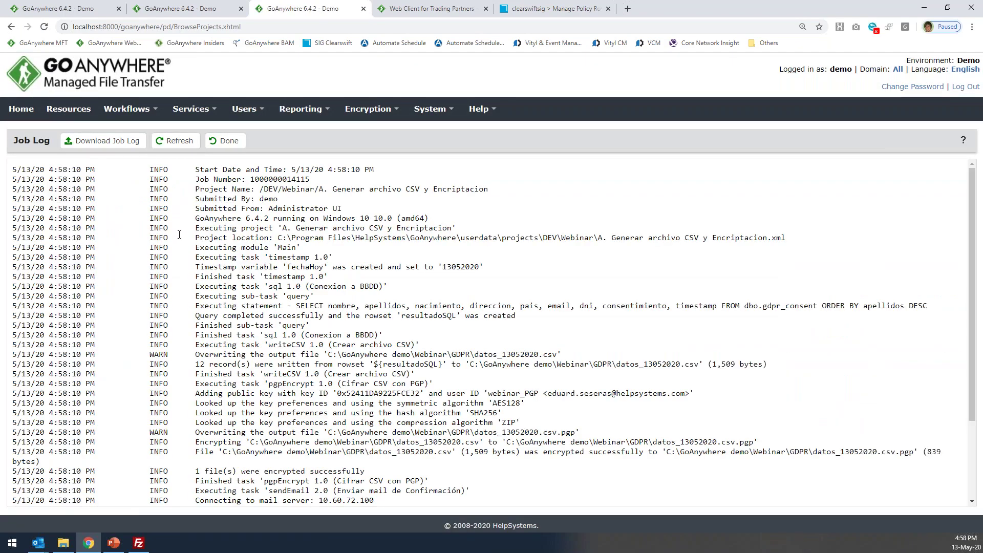
scroll(196, 275, "down", 3)
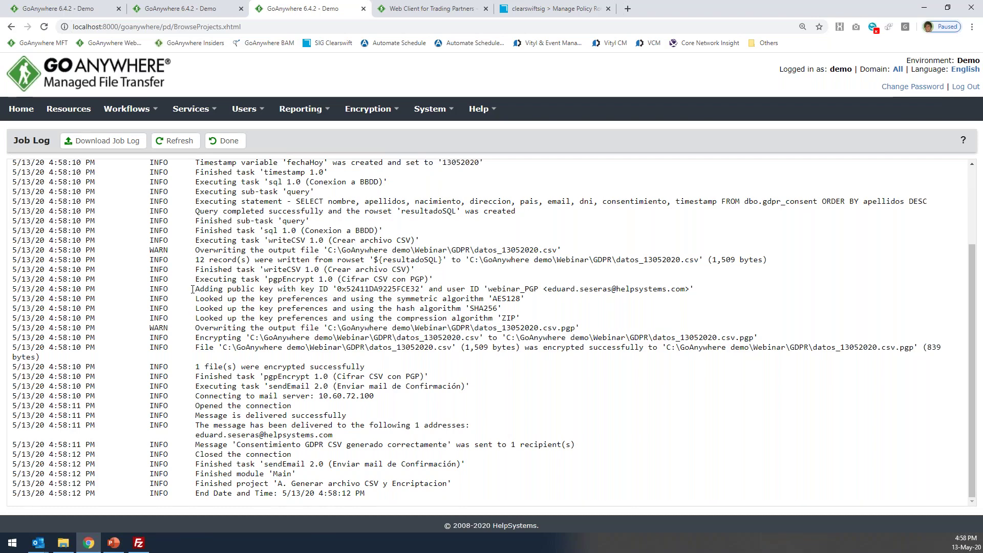
scroll(196, 275, "up", 3)
left_click(227, 147)
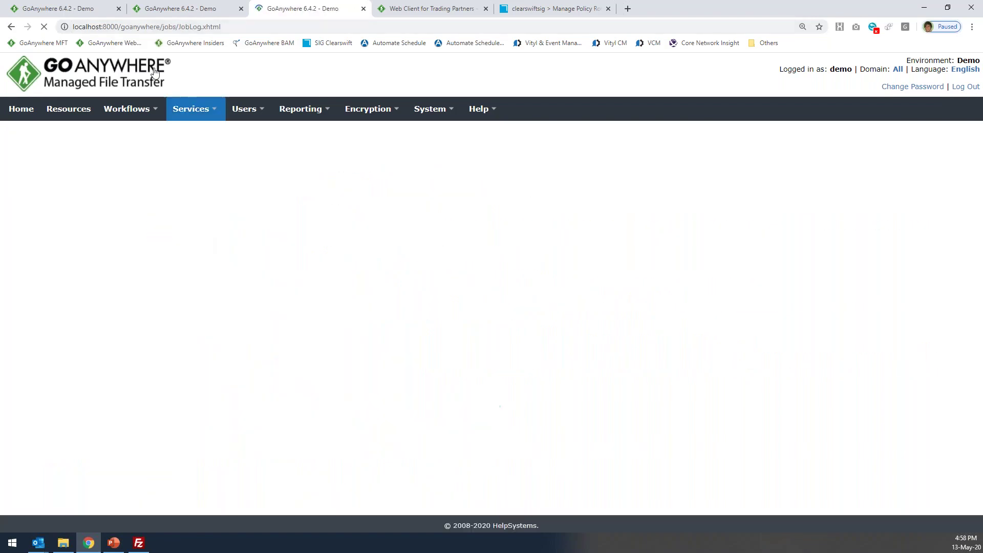
Return to the Schedules tab and browse the Services and Workflows feature menus.
left_click(72, 10)
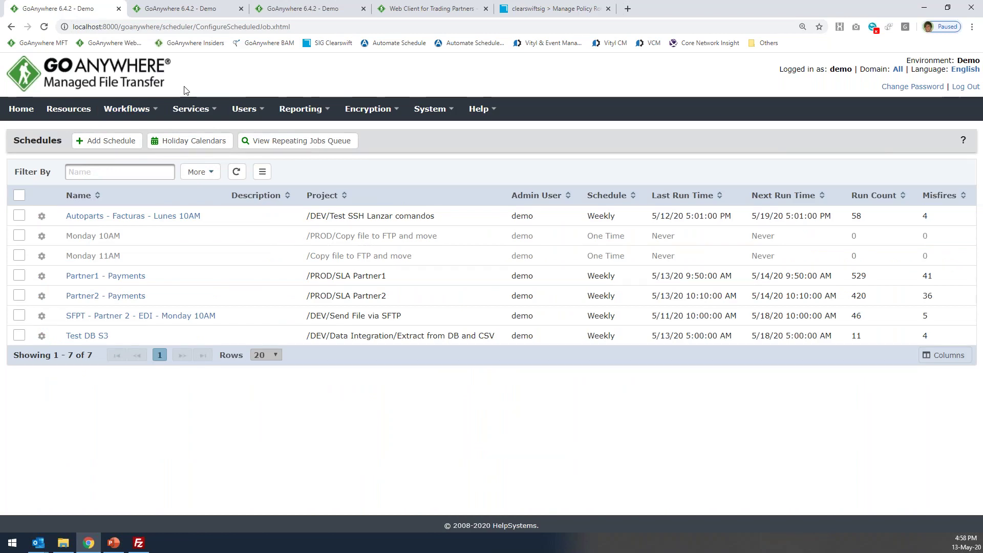
left_click(191, 108)
mouse_move(194, 219)
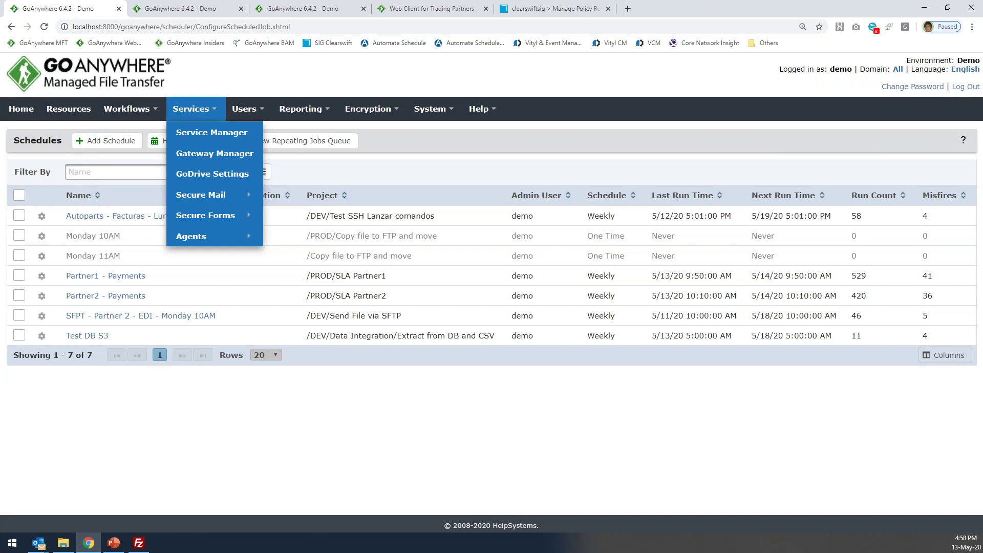
left_click(127, 109)
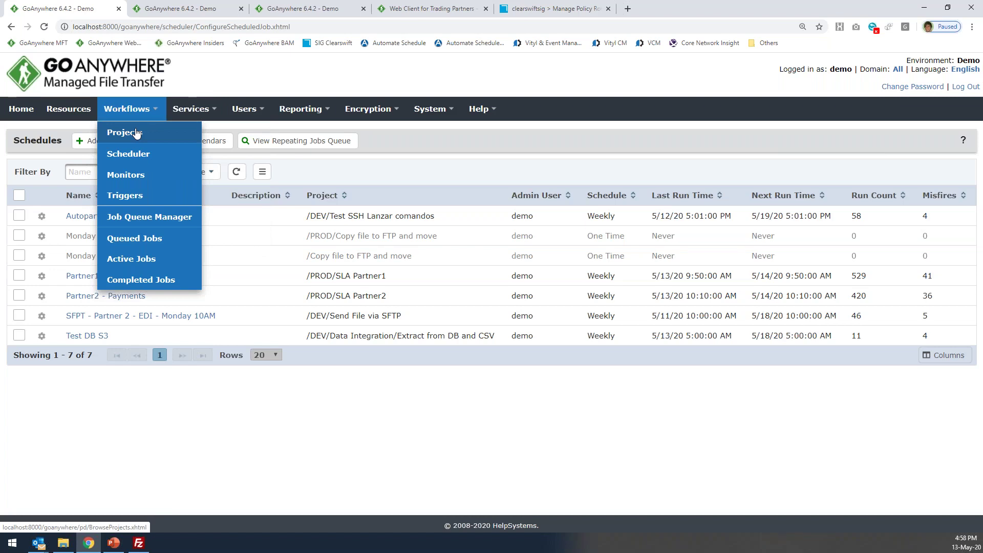
Open the Webinar - Nuevas facturas XML monitor; check its watched folder and File Created event type.
left_click(132, 175)
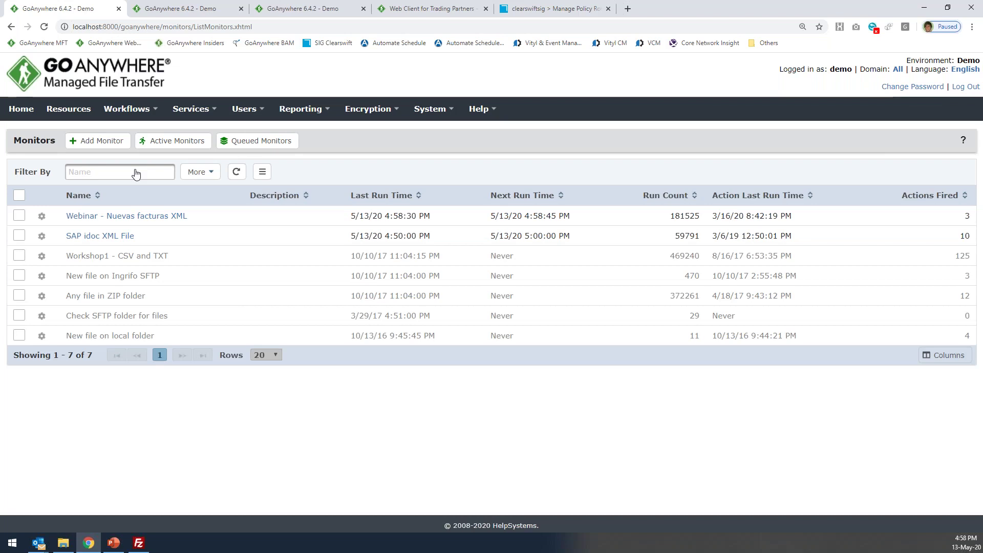
left_click(131, 219)
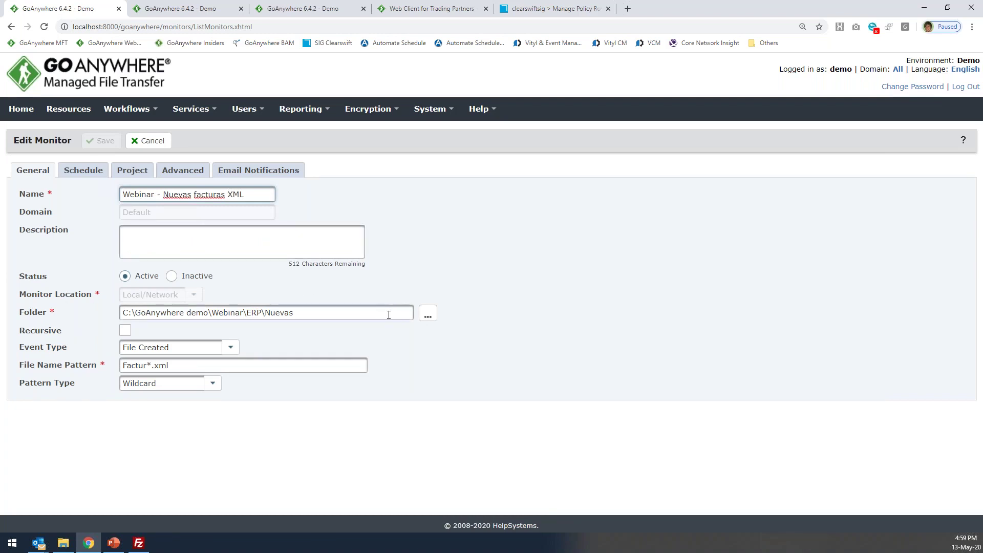
left_click(428, 314)
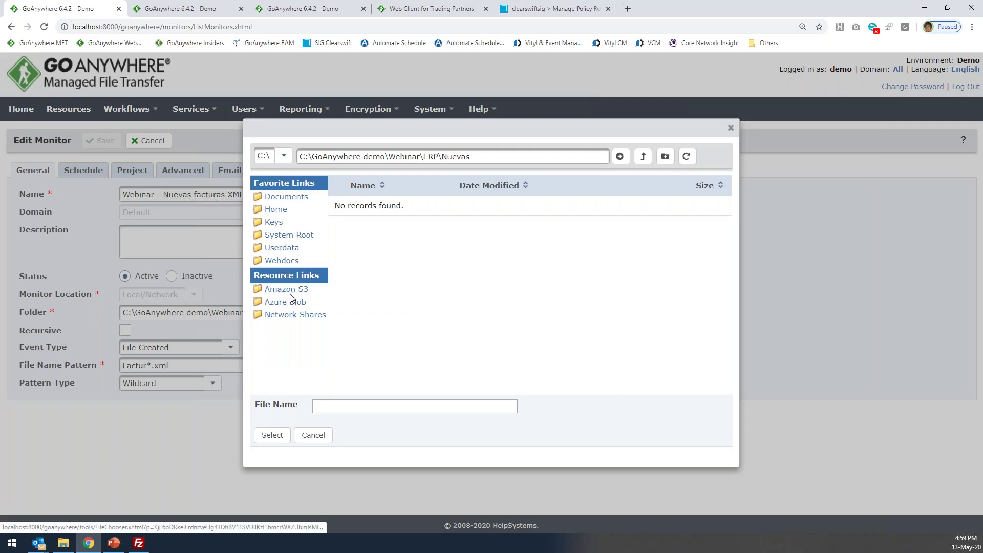
left_click(313, 435)
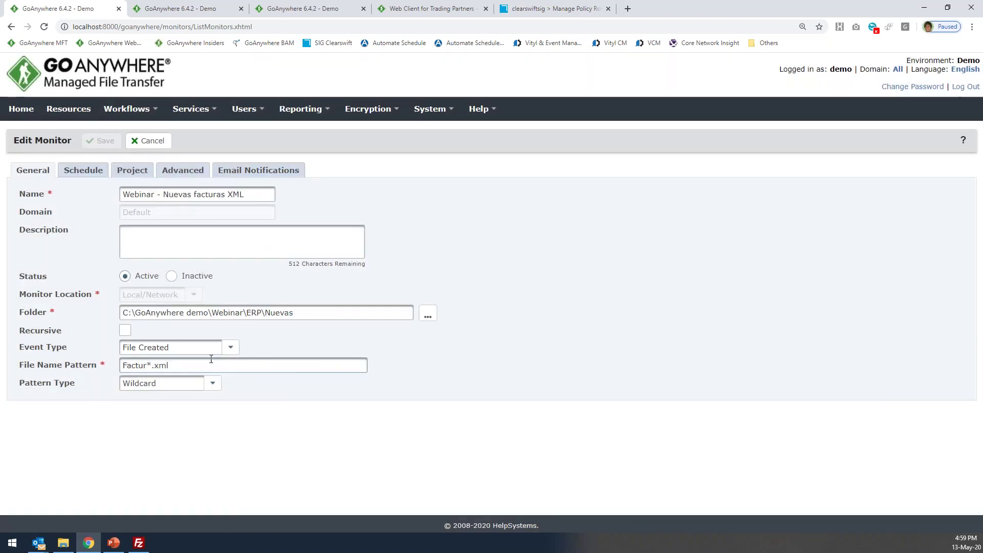
left_click(230, 347)
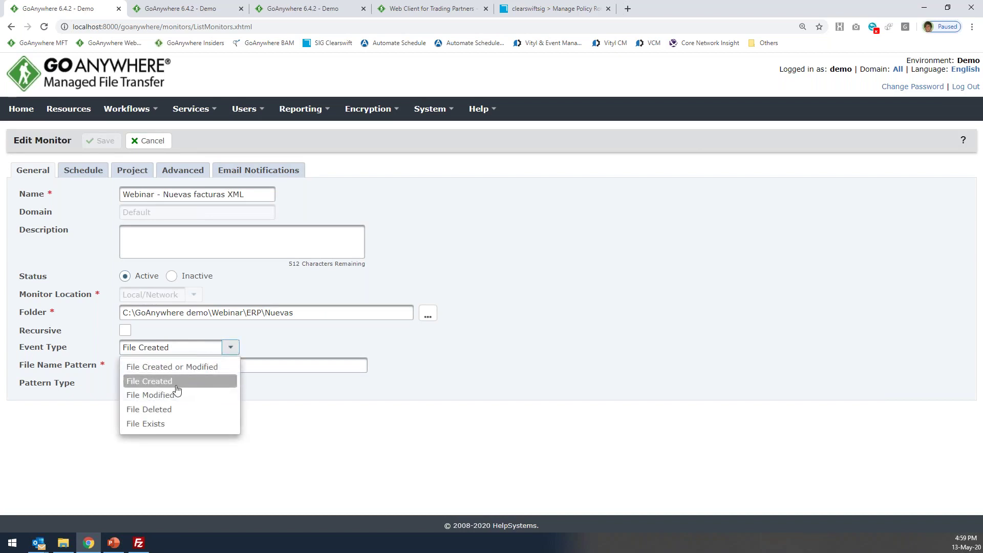
left_click(275, 342)
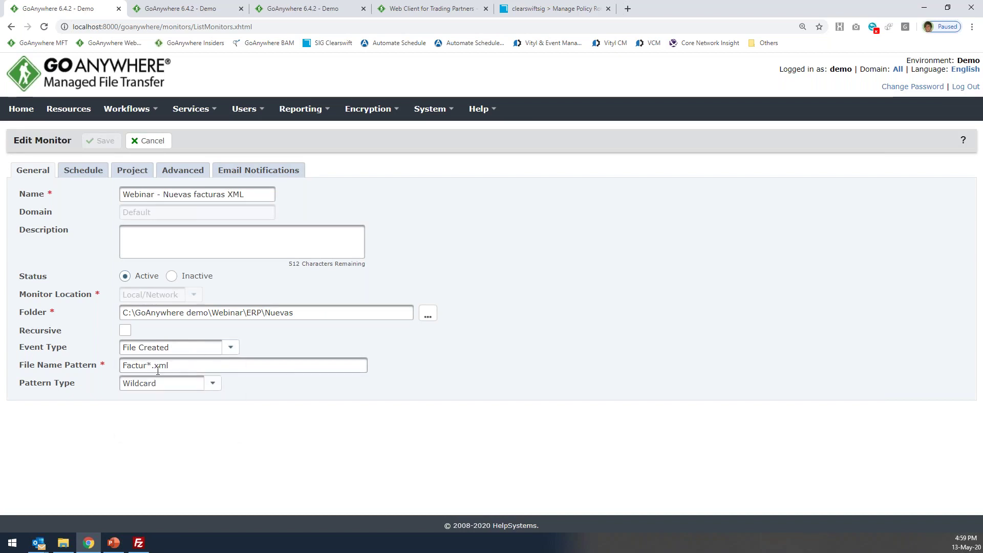
Point out the Factur prefix and xml extension of the file pattern, and the watched folder path.
left_click_drag(149, 365, 102, 369)
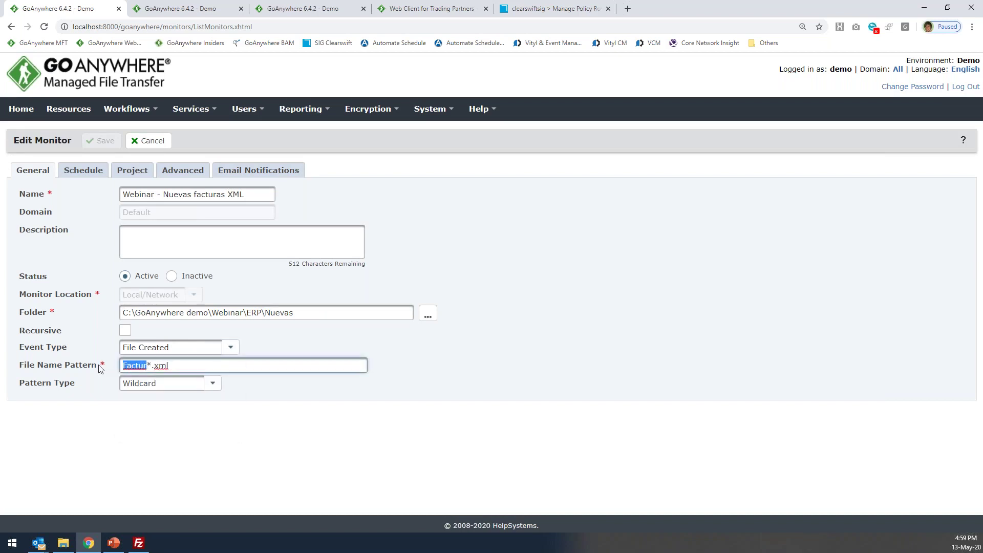
left_click(167, 366)
left_click_drag(150, 365, 189, 365)
double_click(138, 366)
left_click_drag(302, 313, 123, 313)
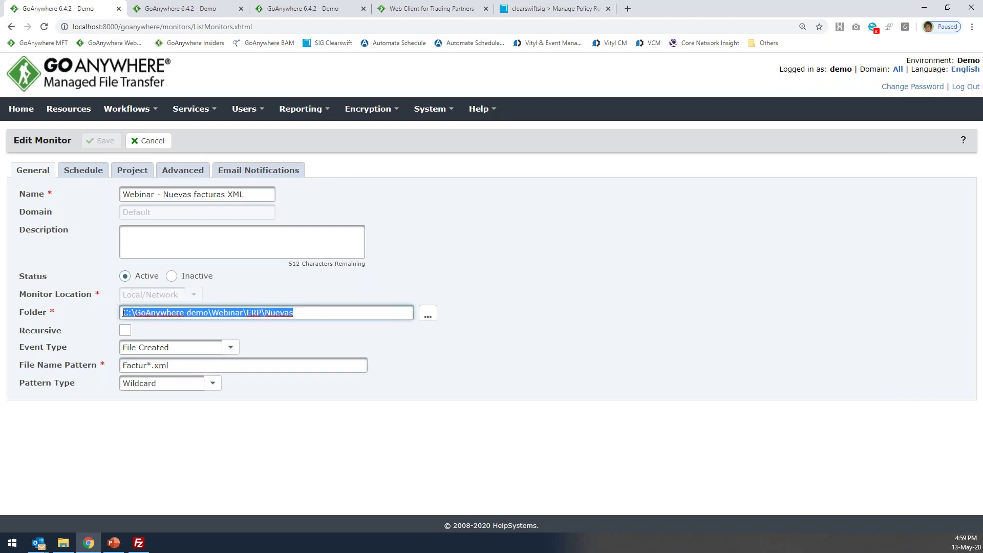
Show the monitor's project path and listaFacturasXML variable, view its schedule, then cancel without saving.
left_click(131, 170)
left_click_drag(273, 199, 70, 200)
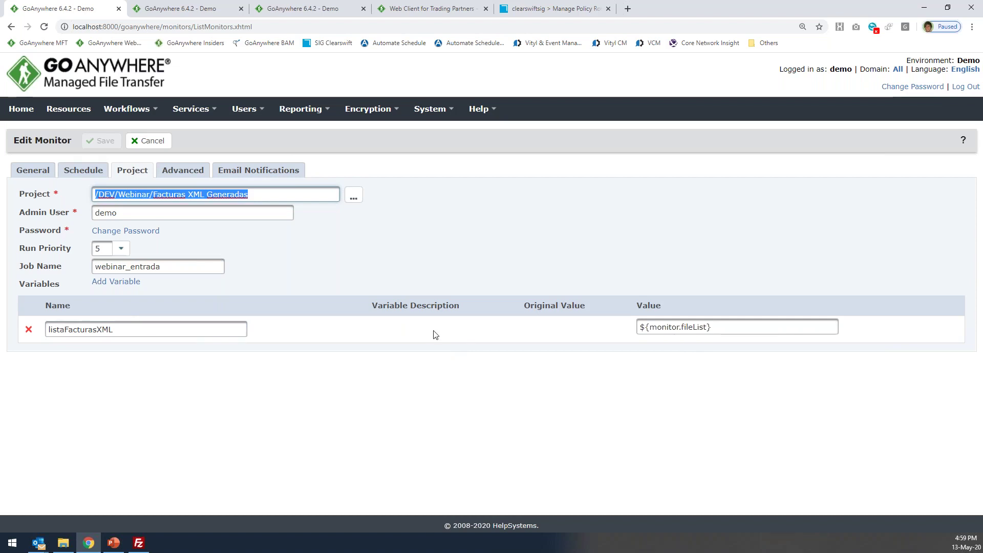
double_click(220, 330)
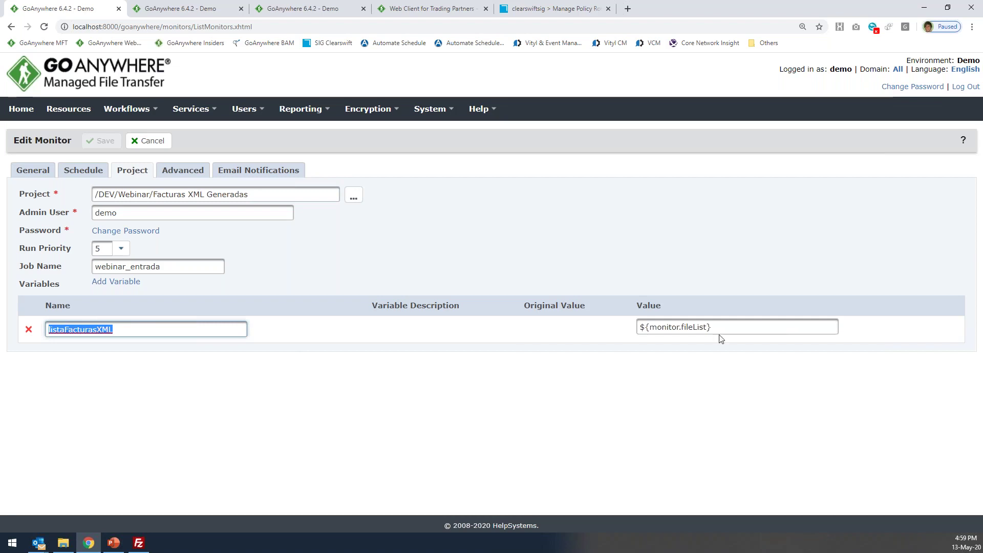
left_click(83, 170)
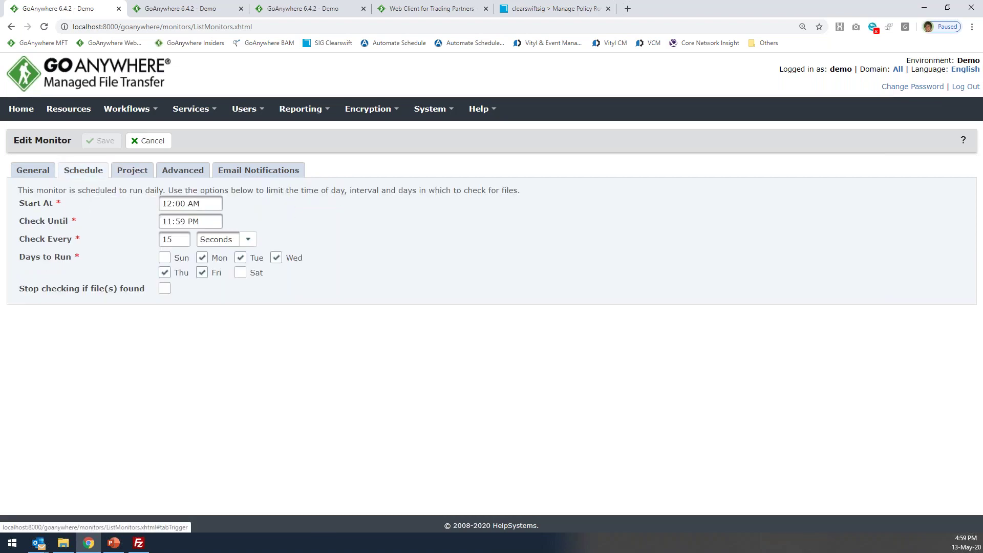
left_click(150, 147)
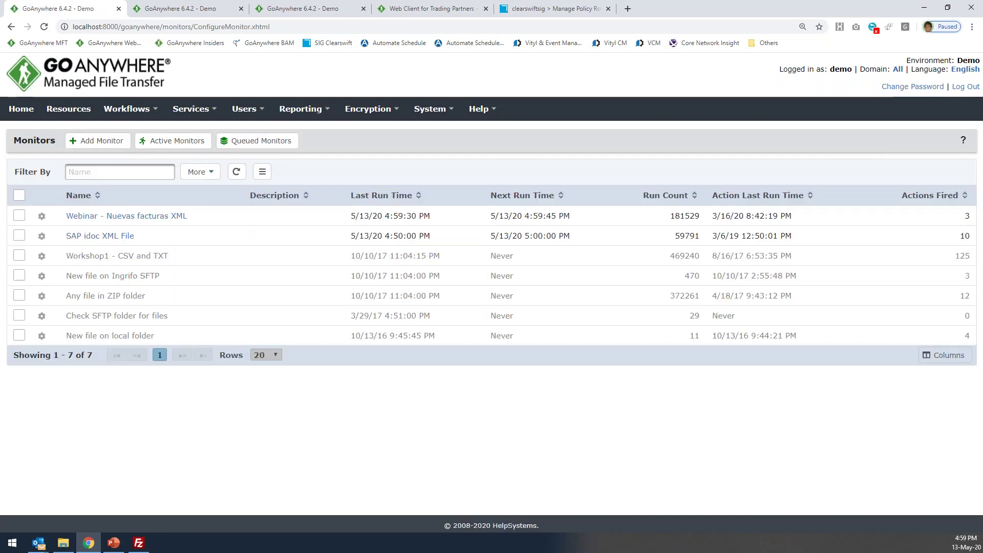
Glance at the trading partner web client's Salida folder, then switch to Clearswift's Manage Policy Routes page.
mouse_move(128, 108)
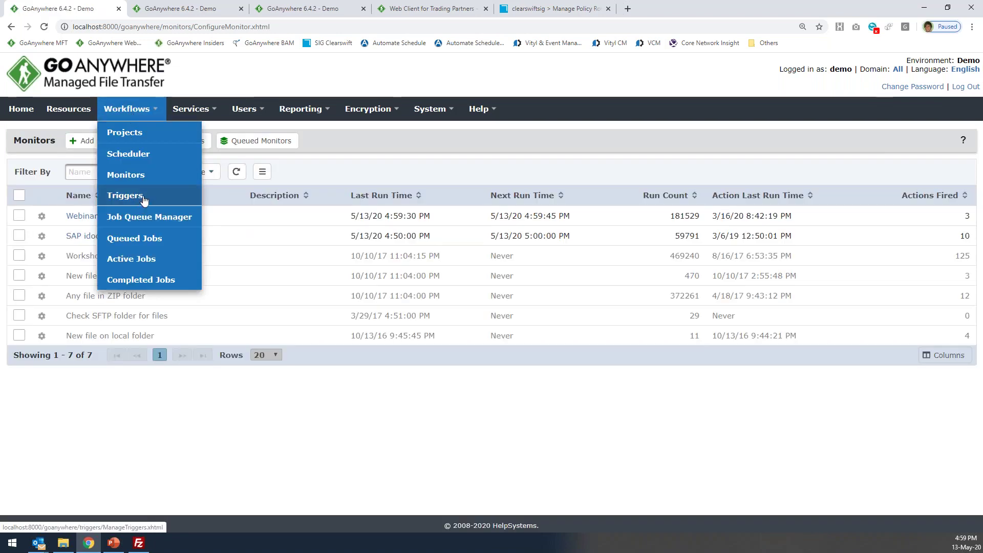
left_click(434, 7)
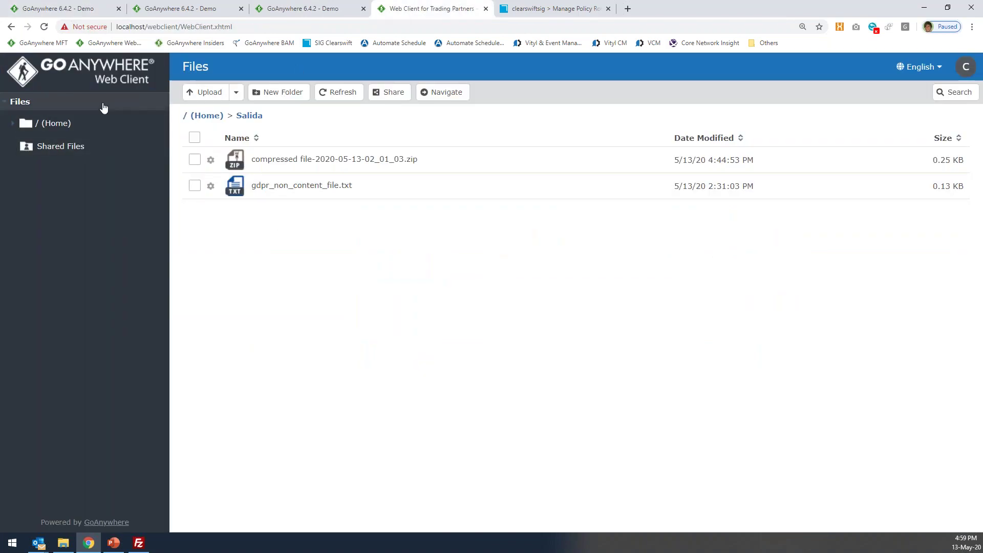
left_click(67, 11)
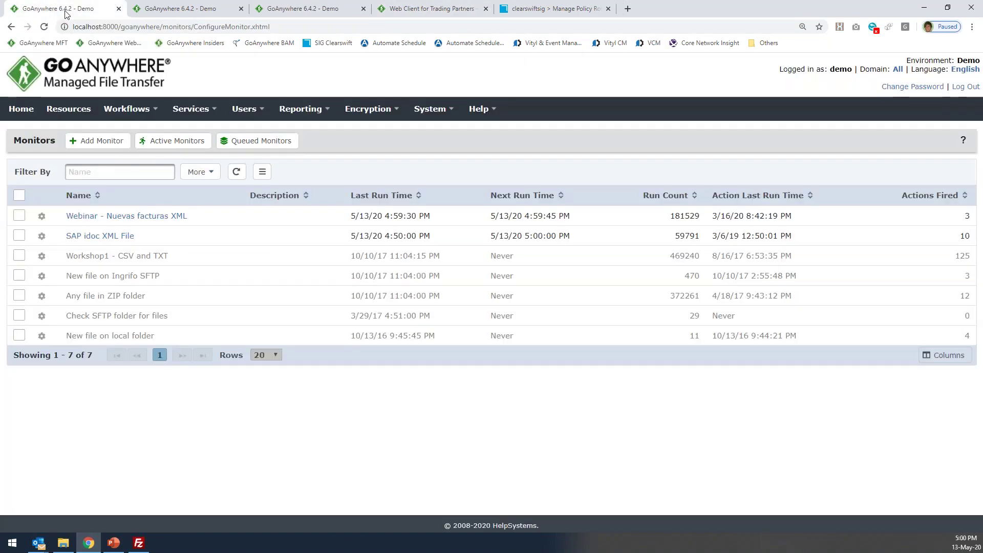
left_click(566, 13)
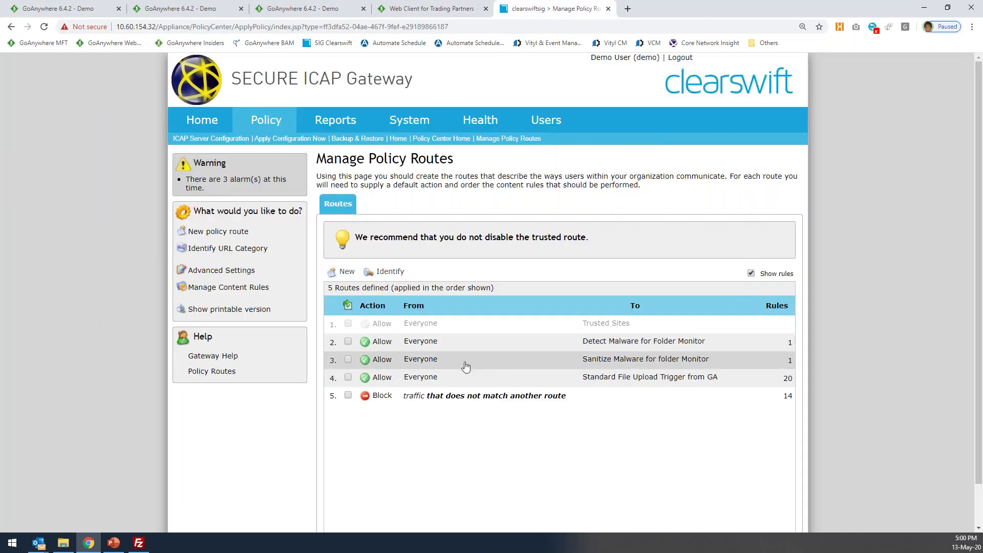
Select the Standard File Upload Trigger from GA route, re-enter the account password, then return to GoAnywhere.
left_click(410, 383)
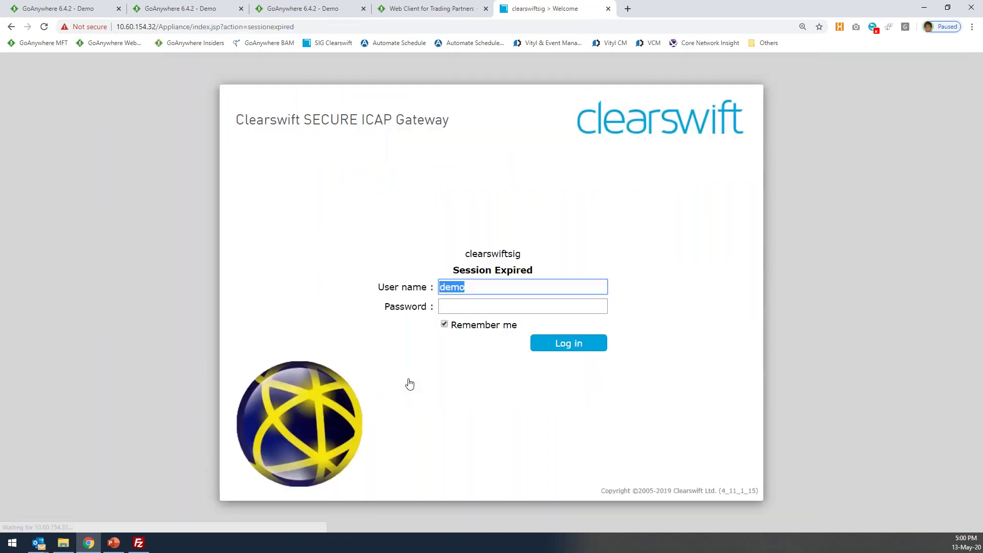
left_click(476, 307)
type("*********")
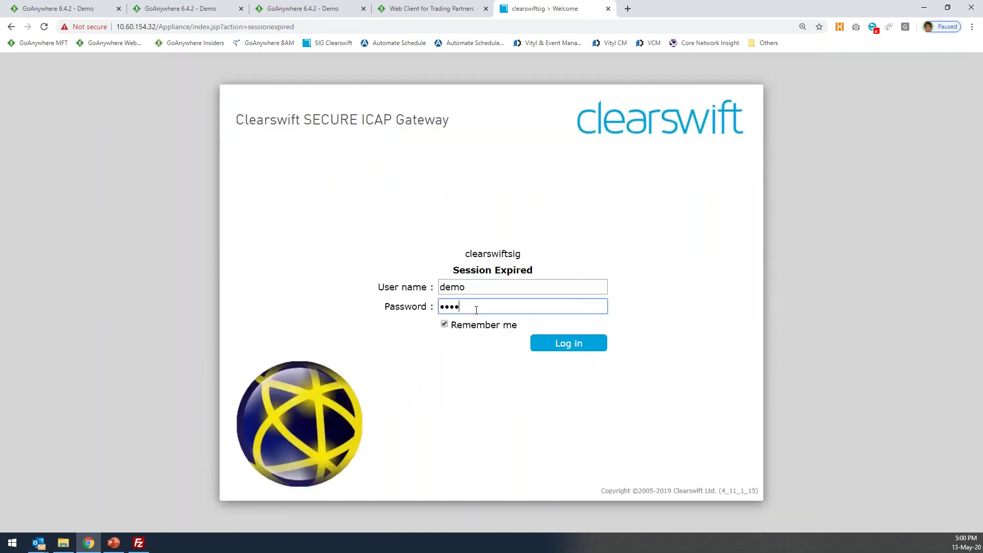
key("Return")
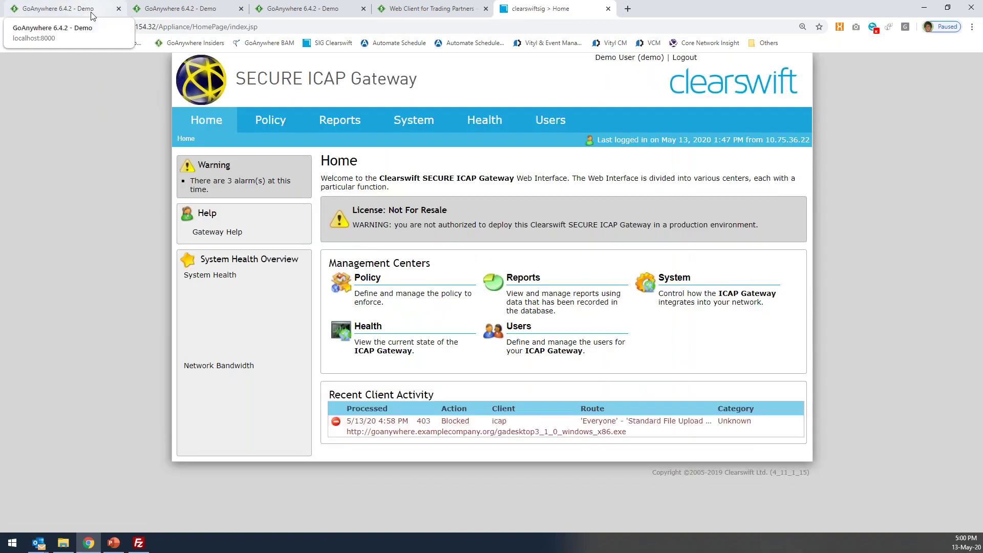
left_click(92, 15)
mouse_move(128, 108)
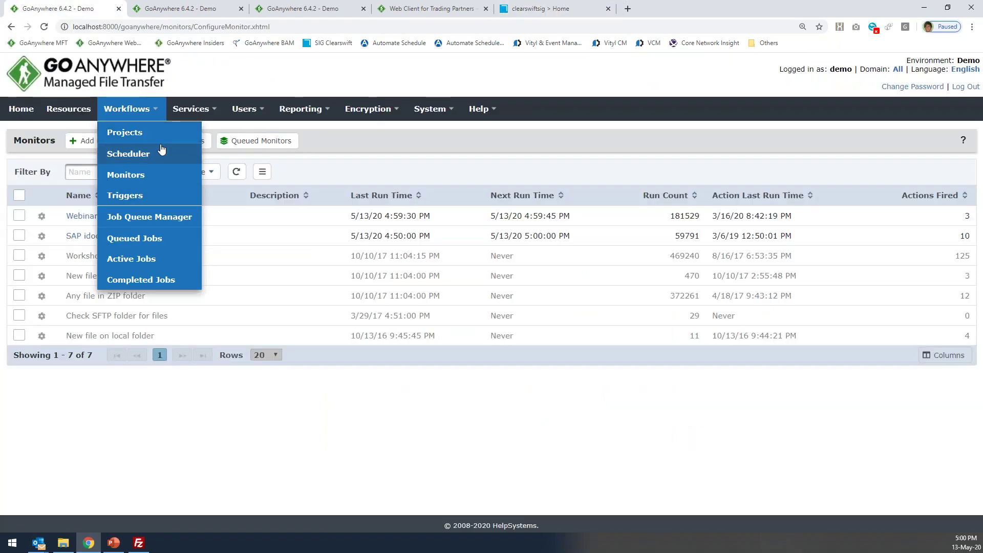
View the Trigger Manager's GDPR | DLP Inspection trigger, then switch to the Clearswift Home page.
left_click(132, 200)
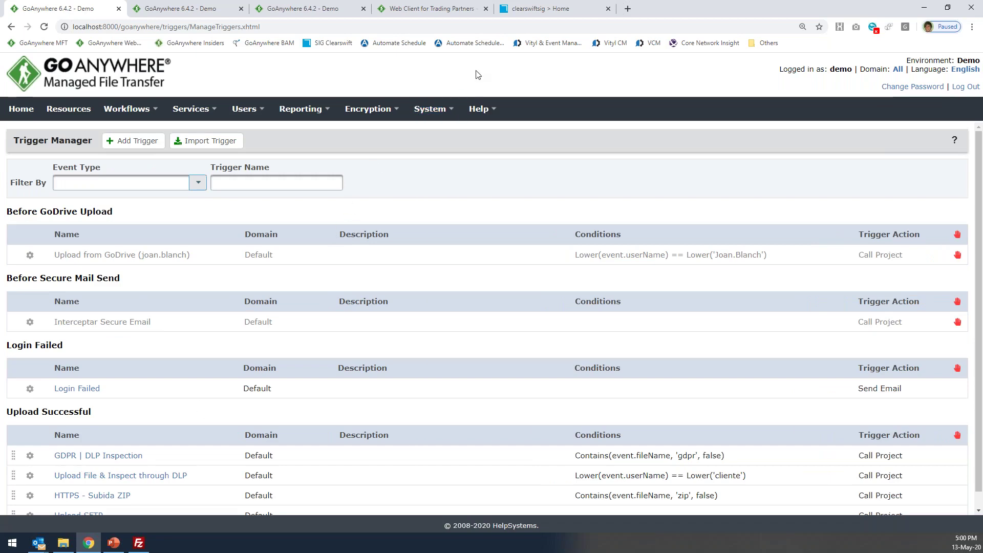
left_click(541, 13)
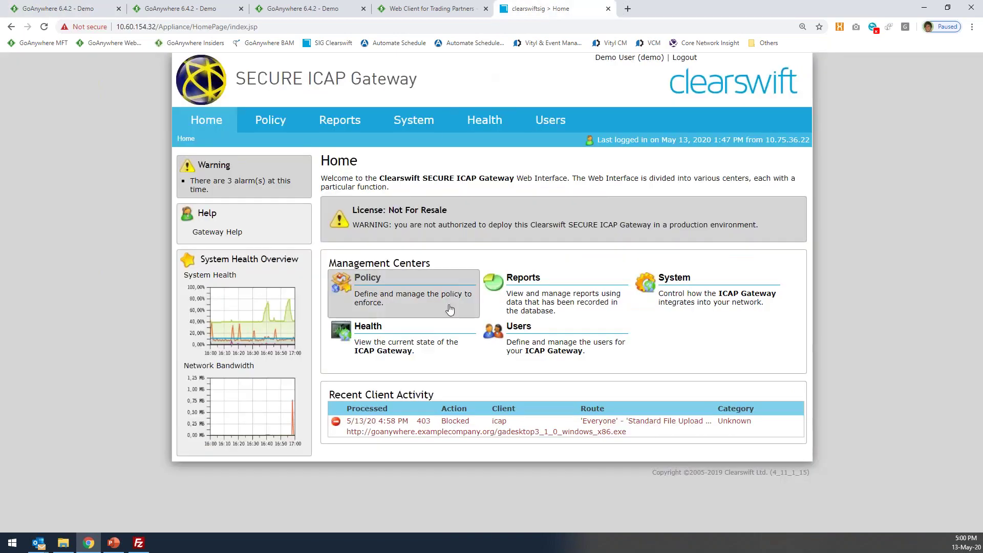
Expand route 4, Standard File Upload Trigger from GA, in Web Policy Routes to show its 20 rules.
mouse_move(268, 121)
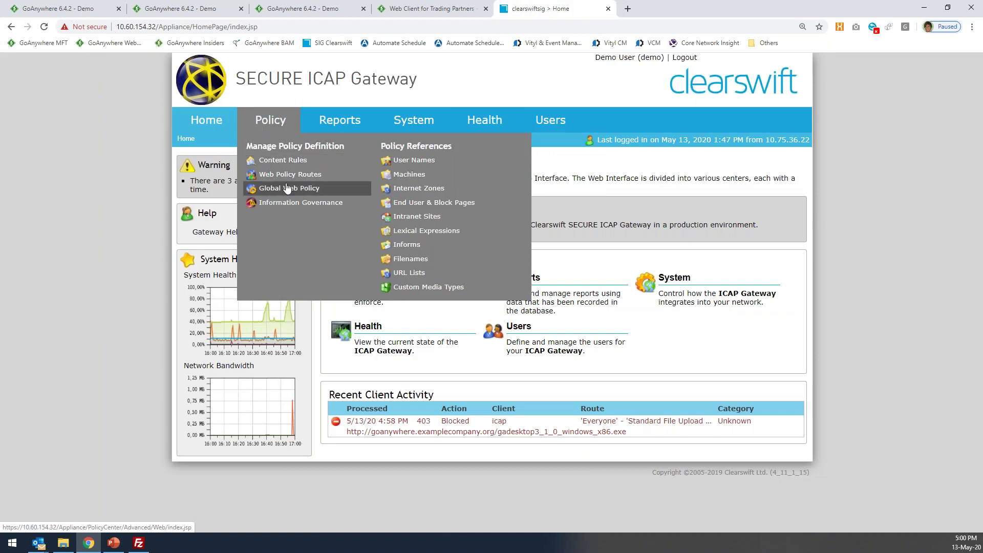
left_click(287, 174)
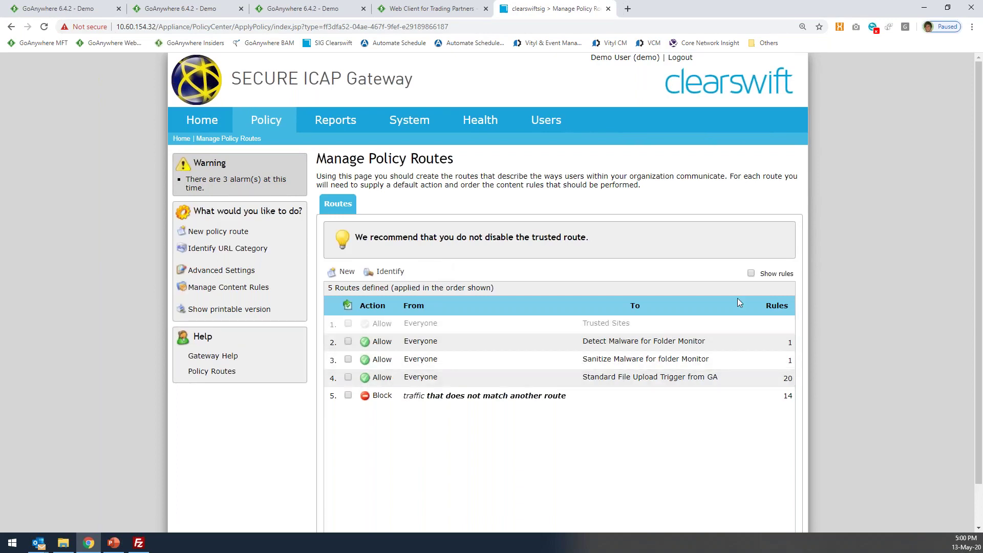
left_click(435, 380)
scroll(511, 393, "down", 1)
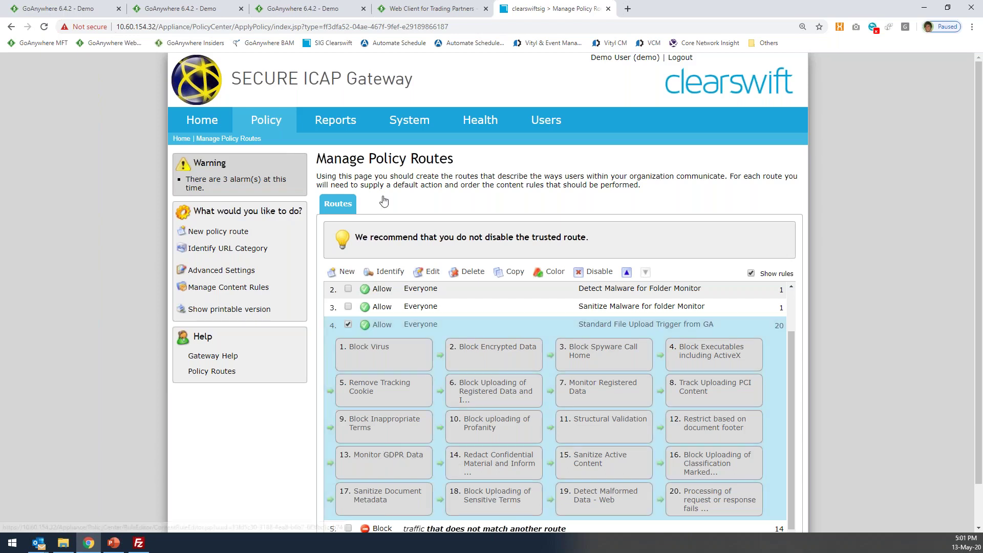
left_click(74, 12)
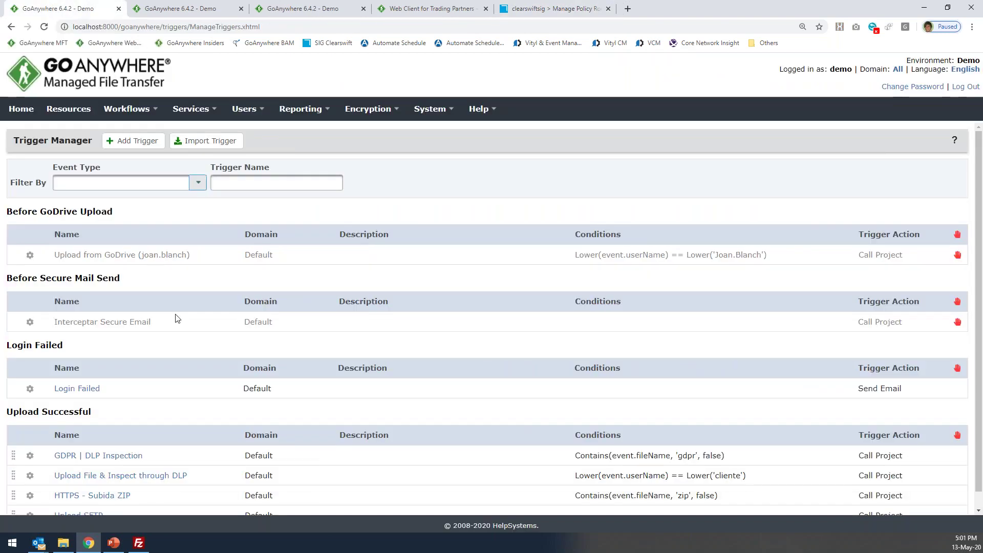
Revisit the Clearswift routes and GoAnywhere Trigger Manager, then bring up Webinar_GoAnywhere_MFT_Demo.pptx.
left_click(569, 9)
mouse_move(484, 128)
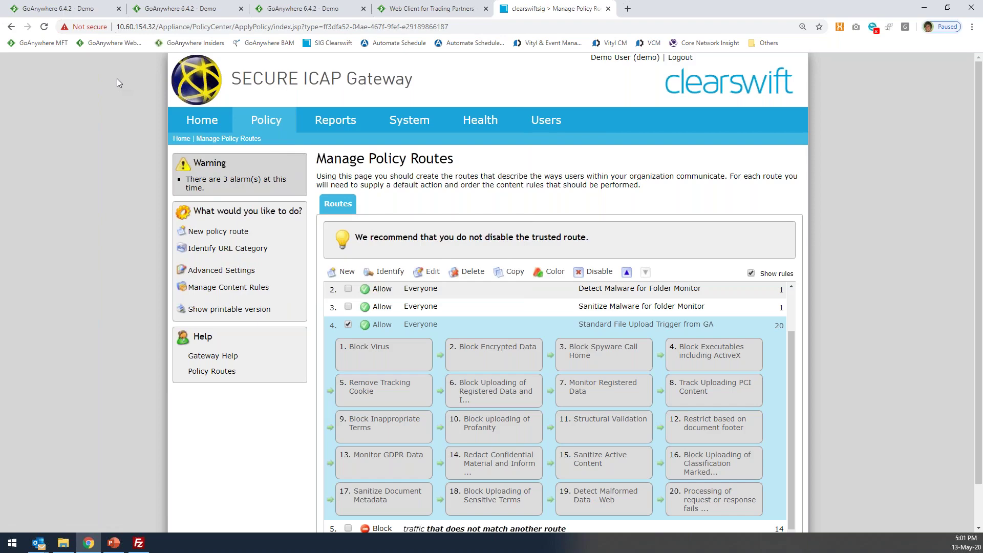
left_click(91, 9)
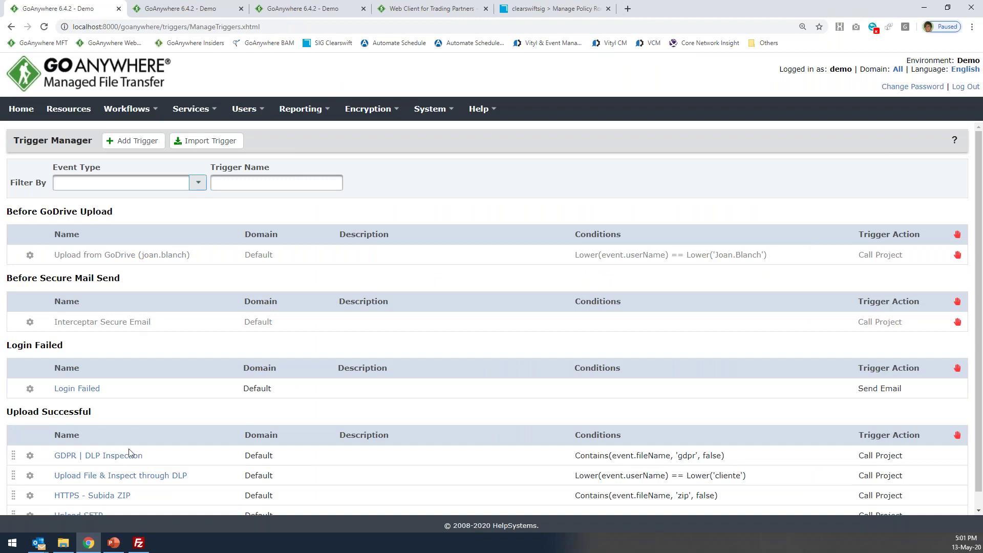
left_click(114, 543)
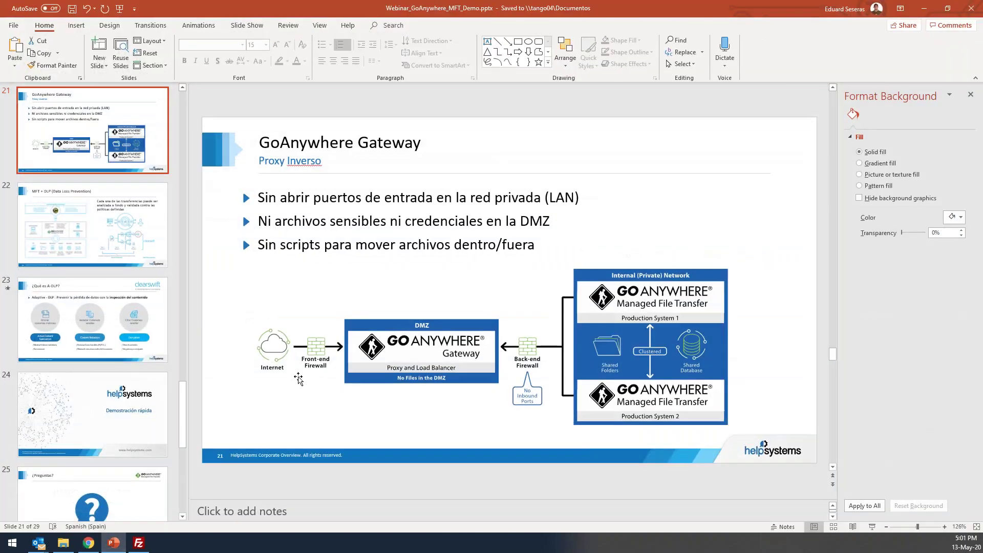
Start the slide show from Demostración rápida and advance past ¿Preguntas? to Los beneficios de utilizar MFT.
key("Down")
key("Down")
key("Down")
key("Down")
key("Down")
key("Up")
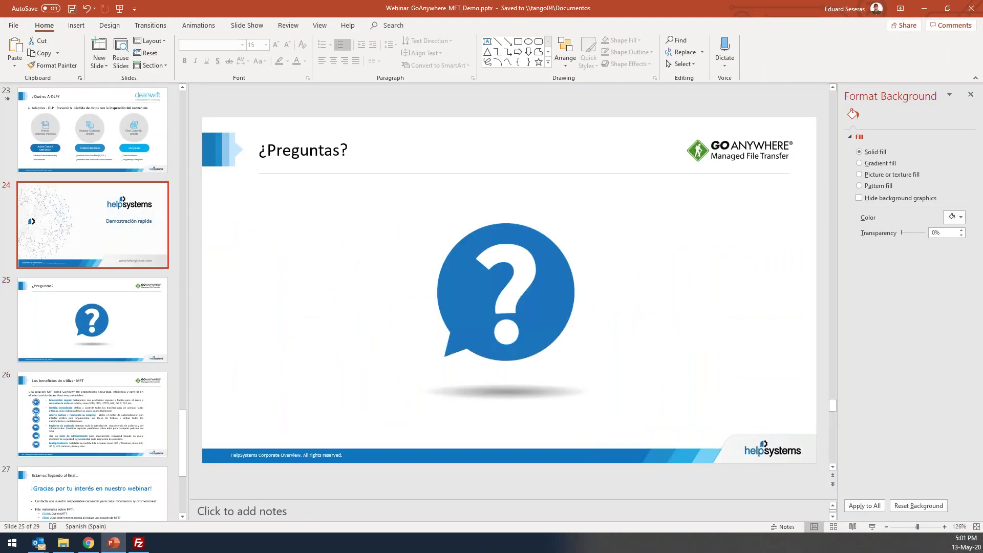
key("shift+F5")
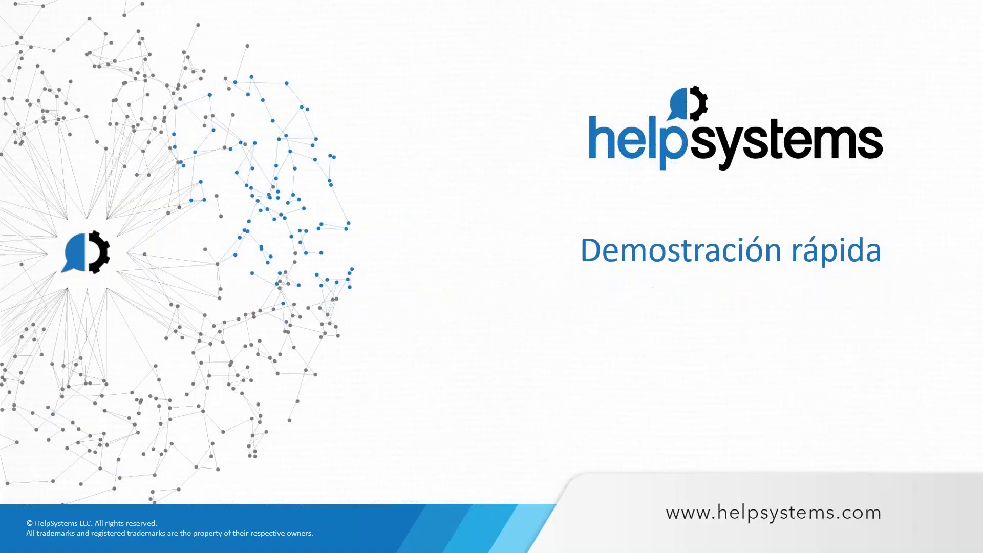
key("Down")
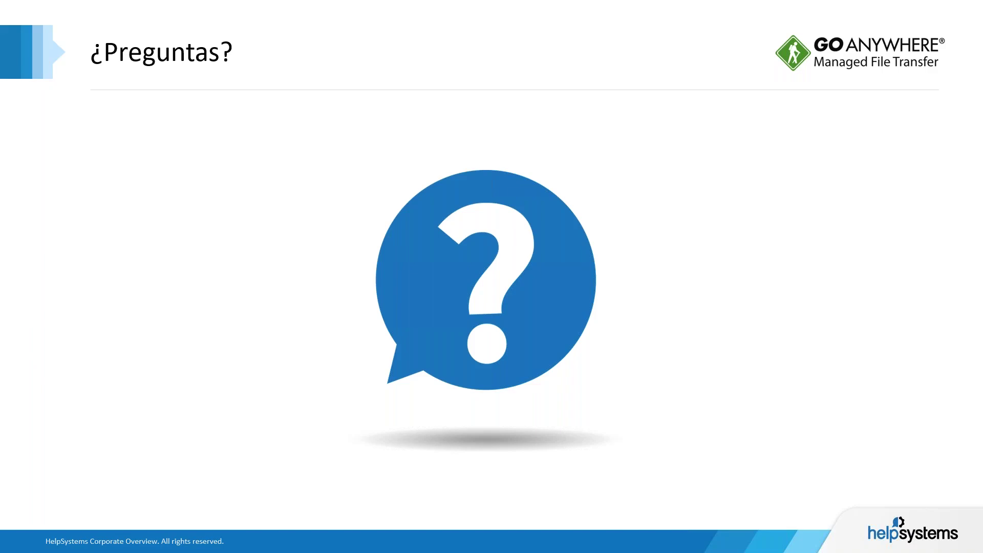
key("Right")
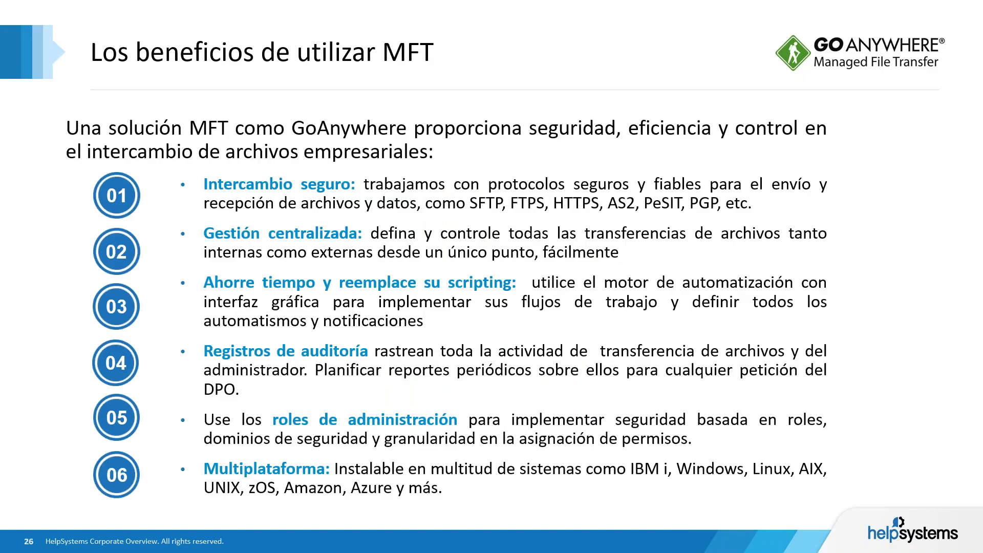